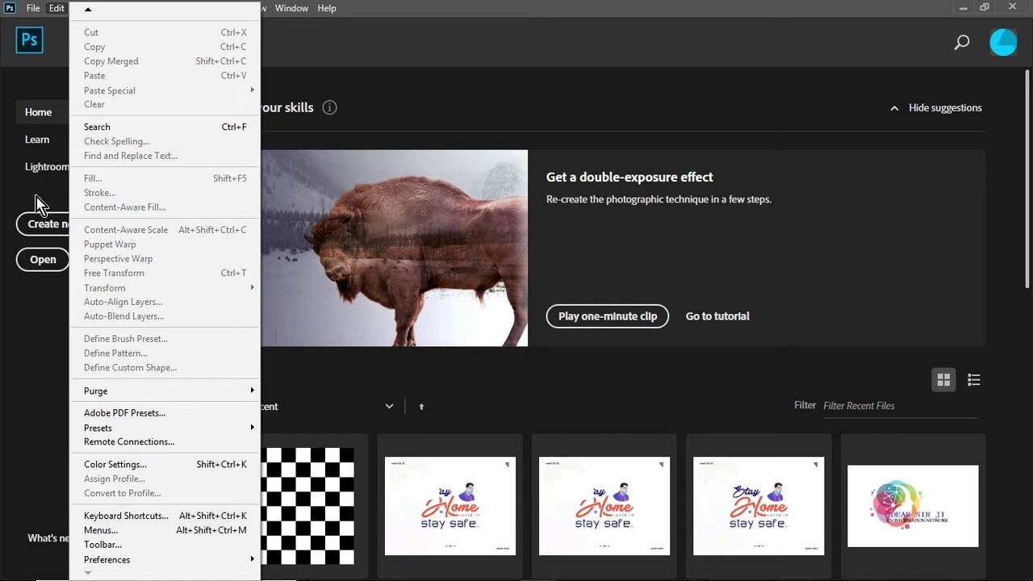
- Create a 750 × 650 px RGB document at 300 pixels/inch with a white background
left_click(46, 234)
left_click(46, 230)
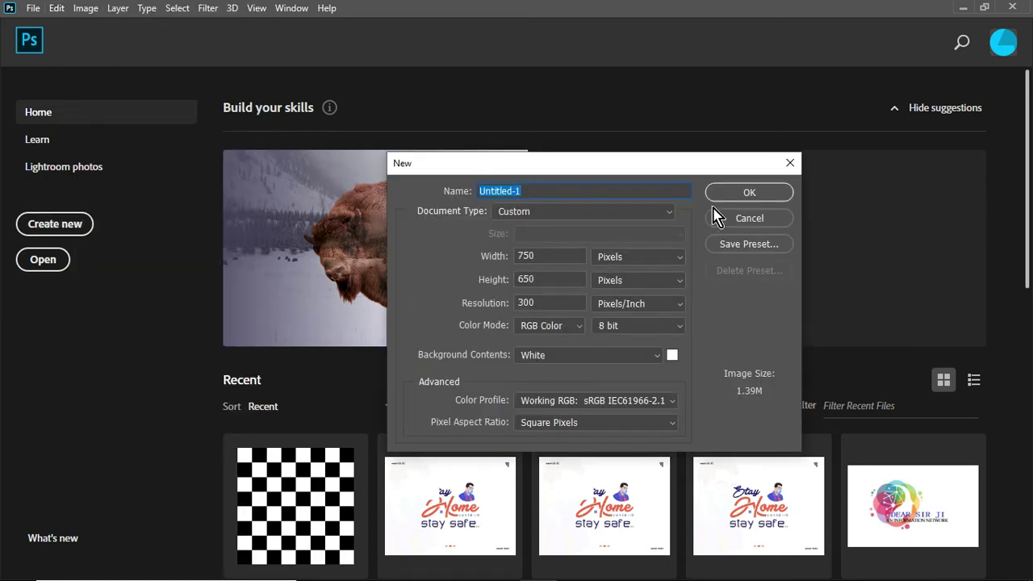
left_click(749, 193)
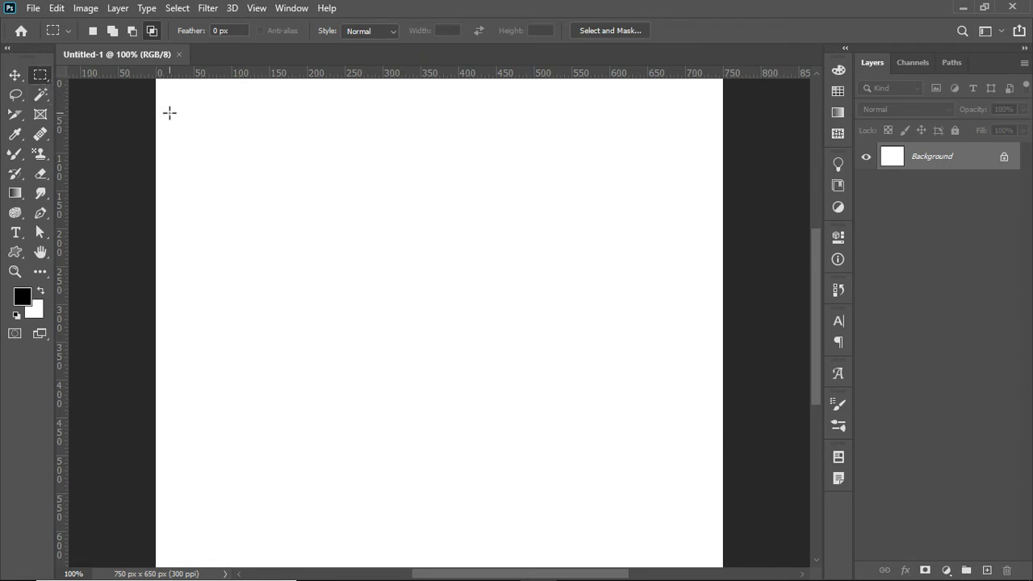
- On a new layer, fill a rectangular selection of about 215 × 133 px near the canvas's upper-left corner with black
left_click_drag(169, 113, 331, 213)
key("ctrl+shift+n")
key("Return")
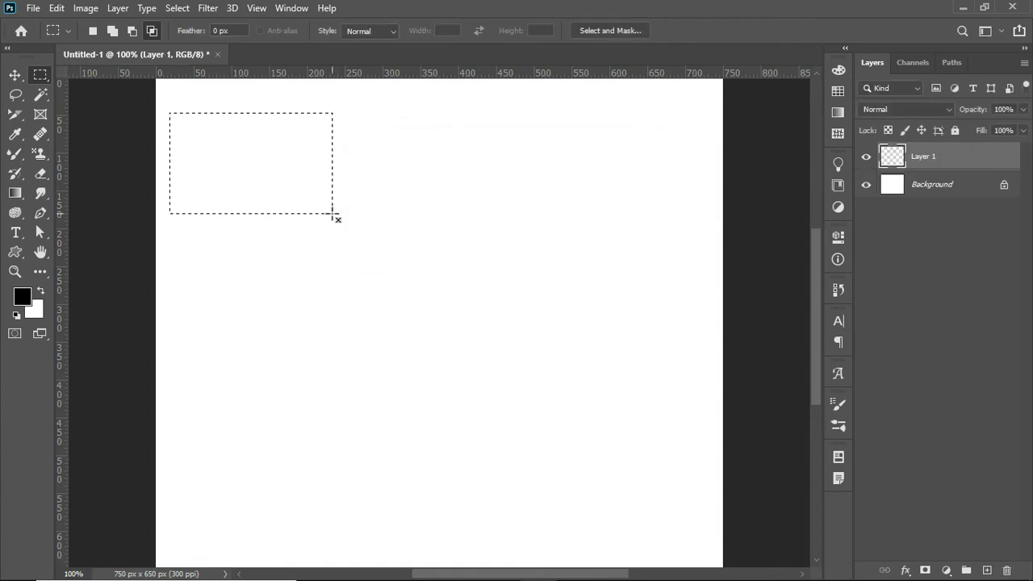
key("alt+BackSpace")
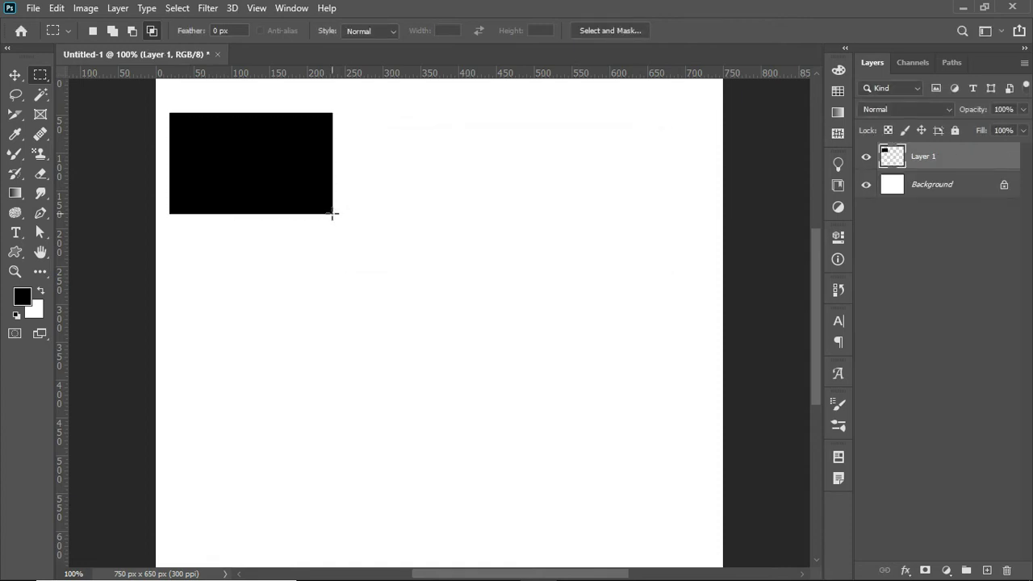
- Select the lower-right part of the black rectangle with the Rectangular Marquee tool and cut it away
left_click(57, 10)
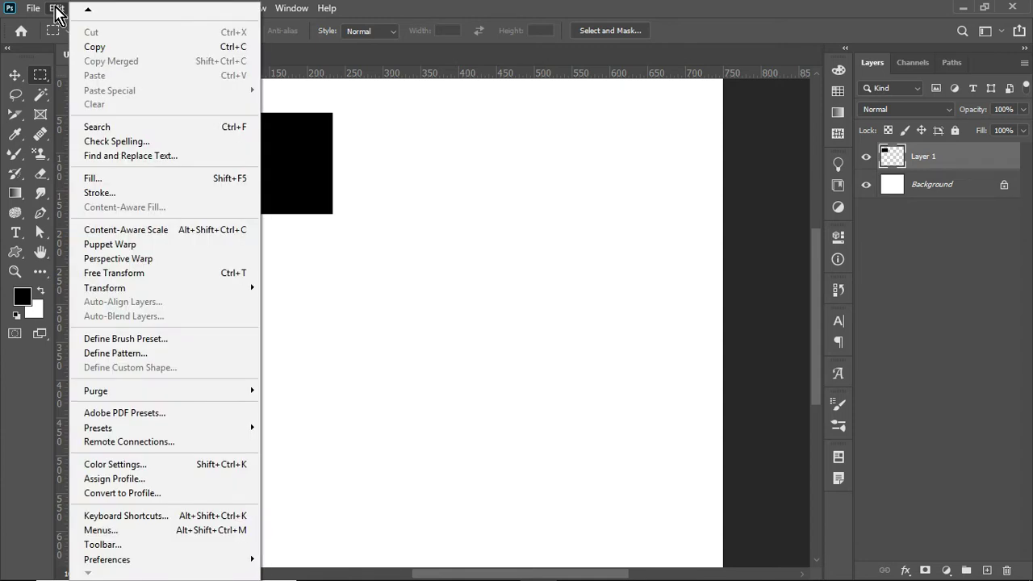
left_click(42, 75)
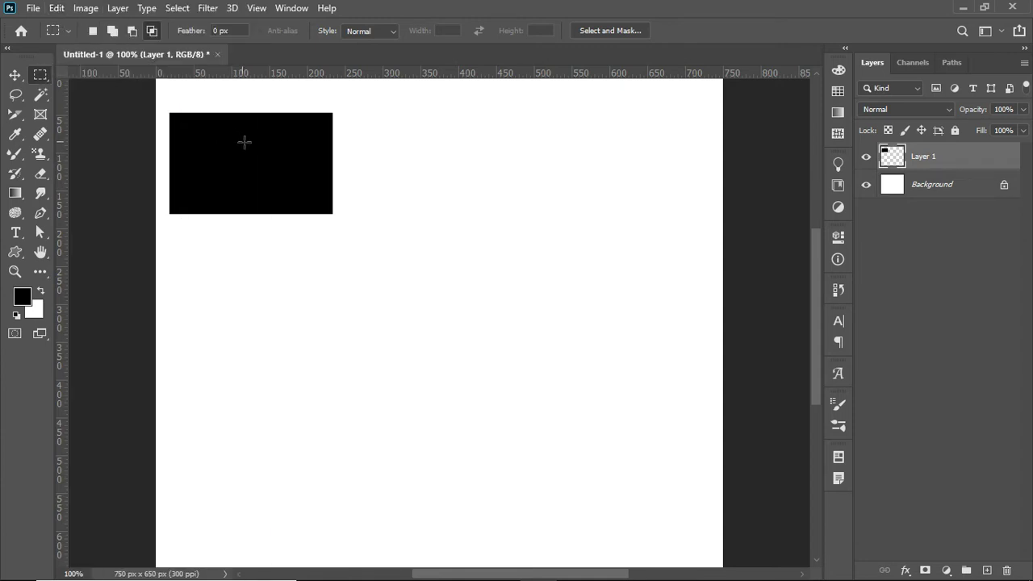
left_click_drag(258, 144, 349, 233)
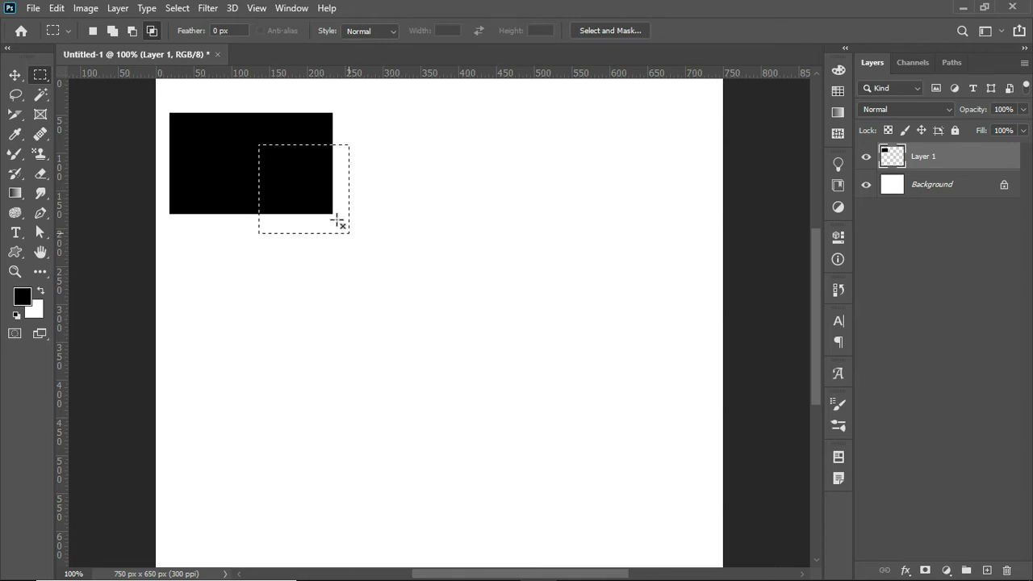
left_click(62, 7)
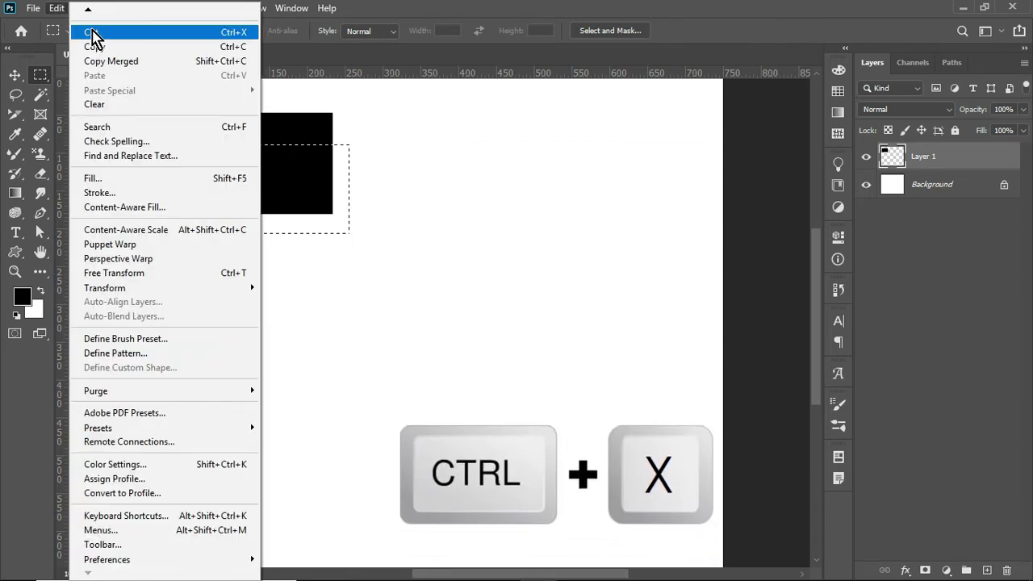
left_click(93, 33)
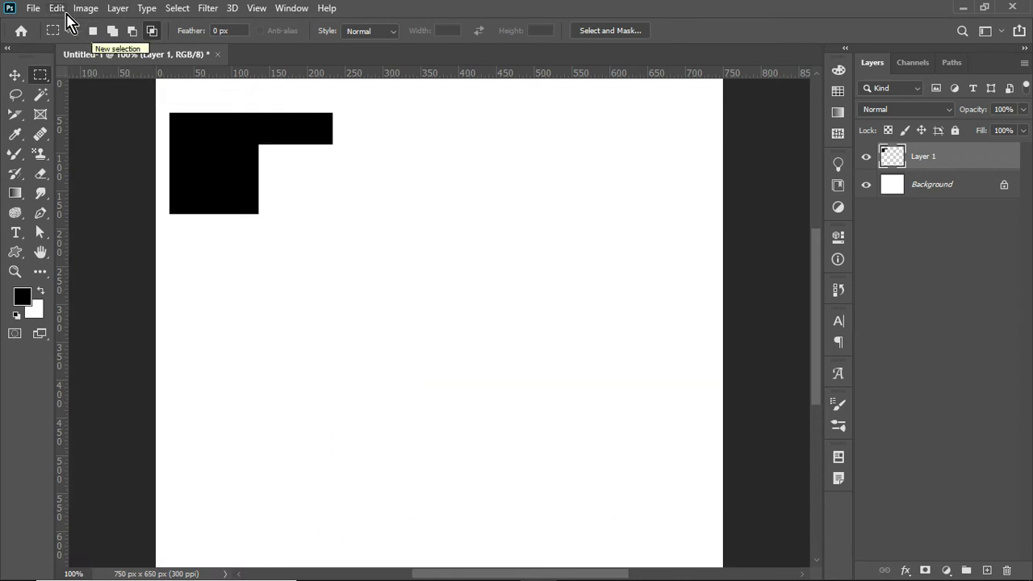
- Select the lower-left part of the black shape, then copy it and paste it as a separate layer
left_click(63, 10)
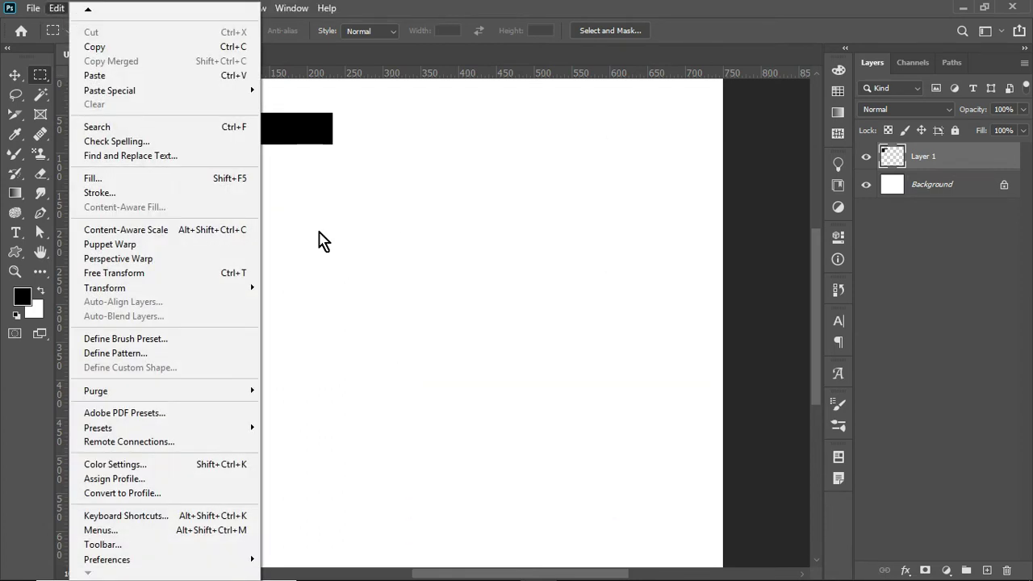
left_click(318, 239)
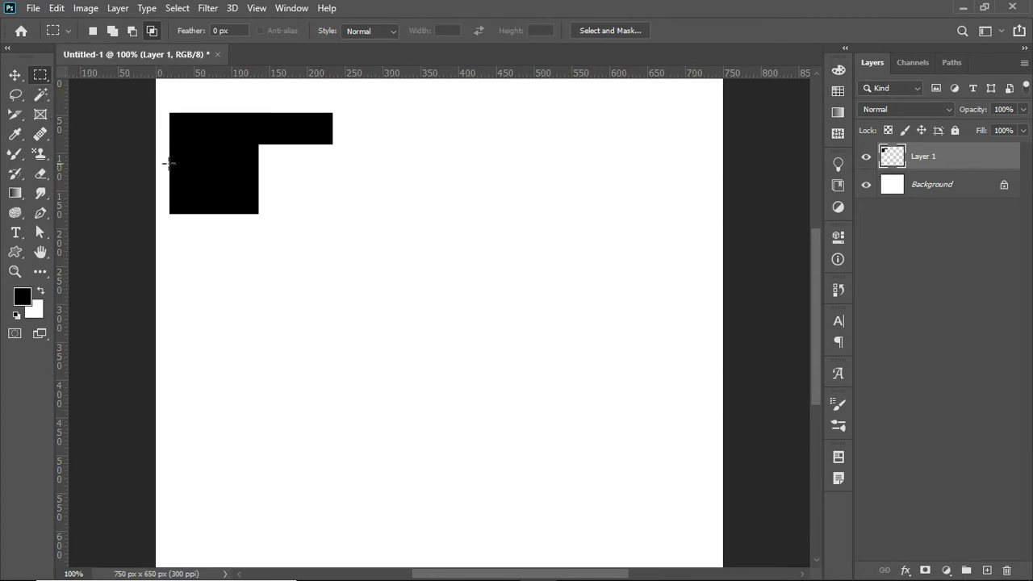
left_click_drag(169, 163, 260, 243)
left_click(66, 8)
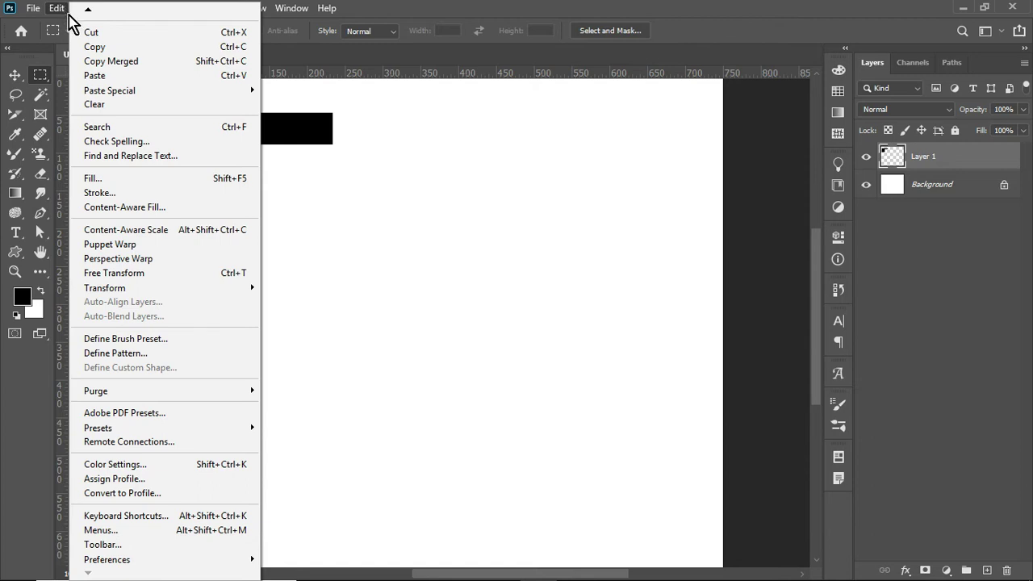
left_click(95, 51)
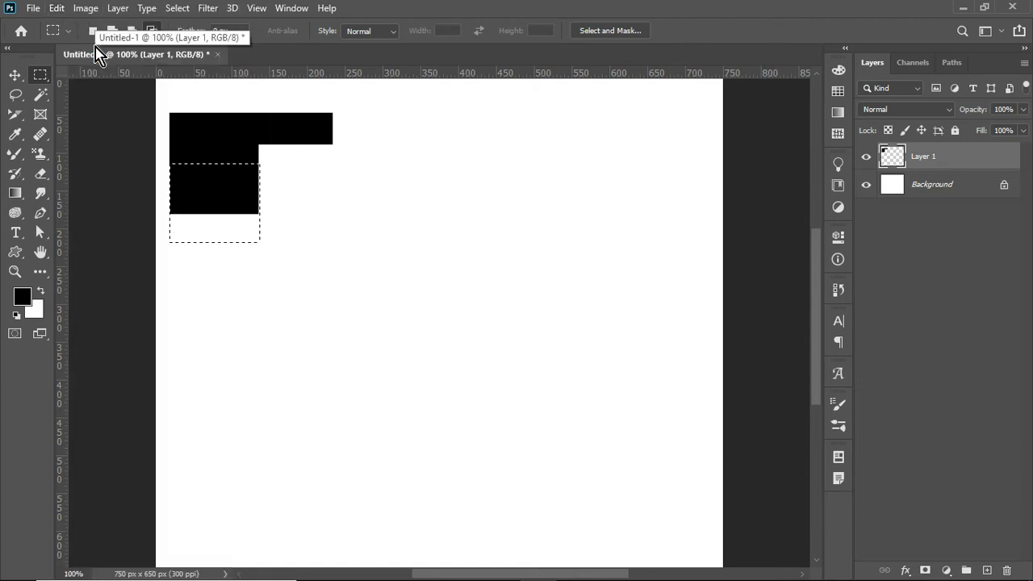
left_click(58, 9)
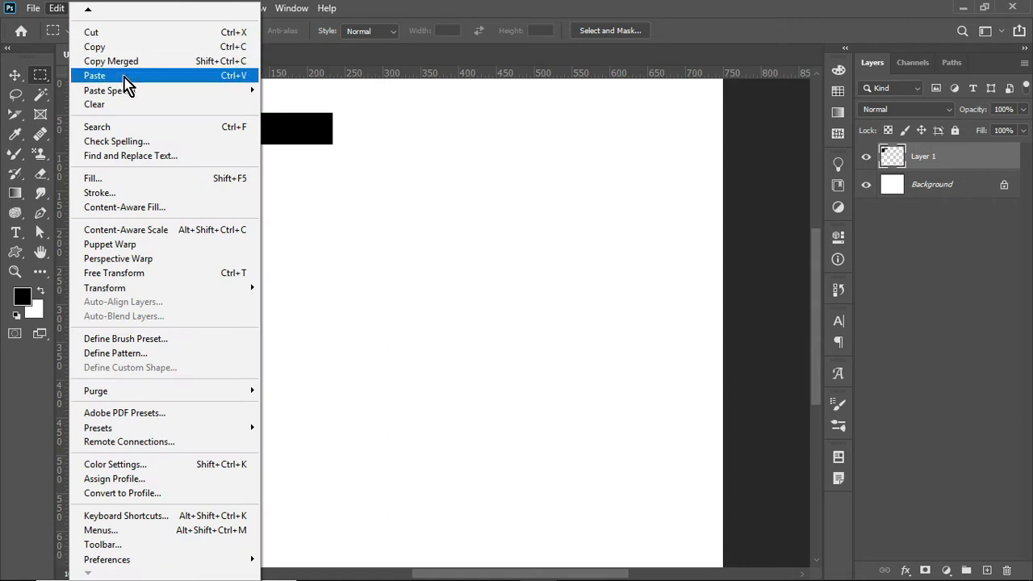
left_click(94, 75)
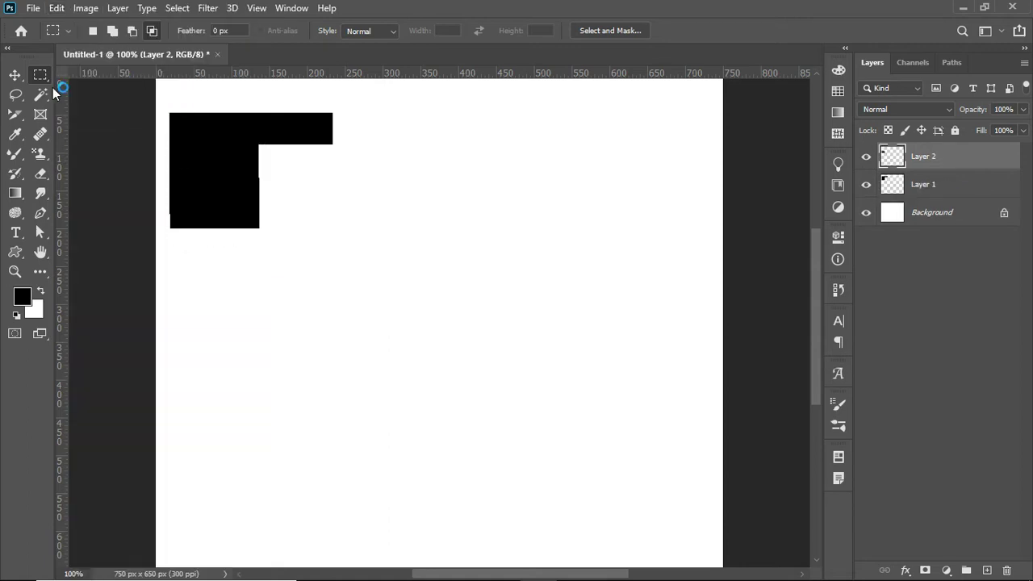
- Move the pasted black rectangle away from the original shape to the upper middle of the canvas
key("v")
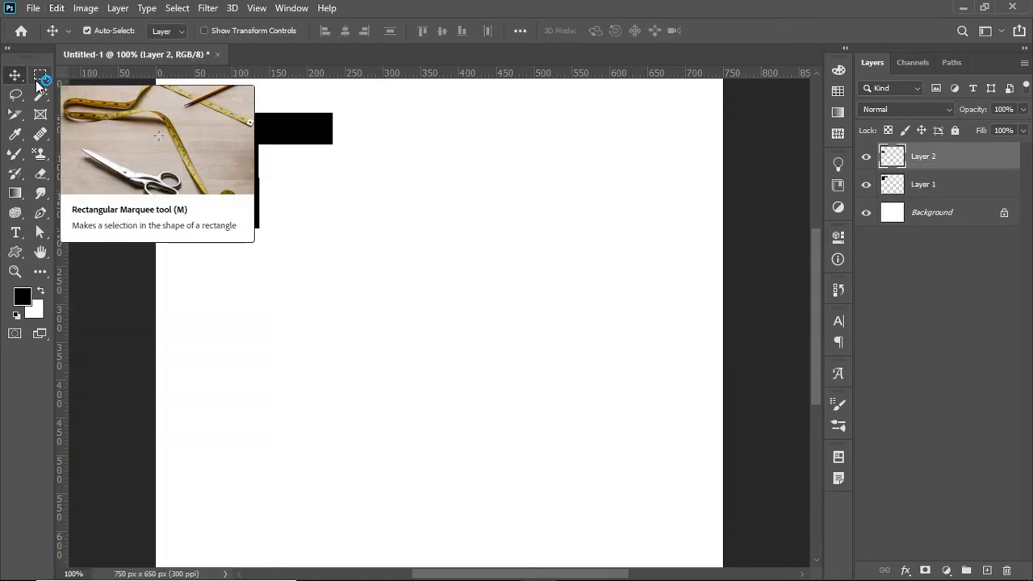
left_click(263, 204)
left_click_drag(242, 204, 439, 249)
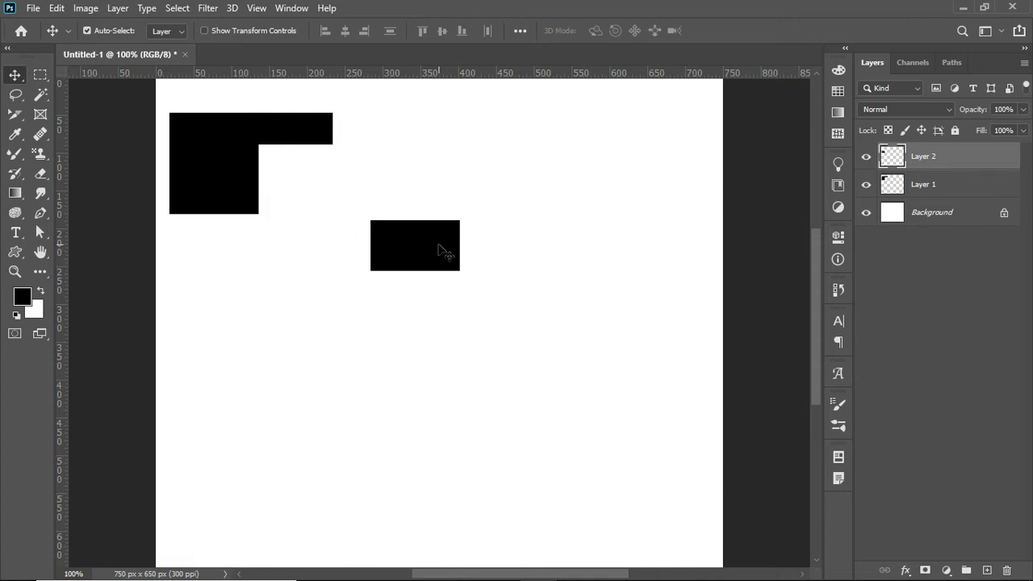
left_click(56, 10)
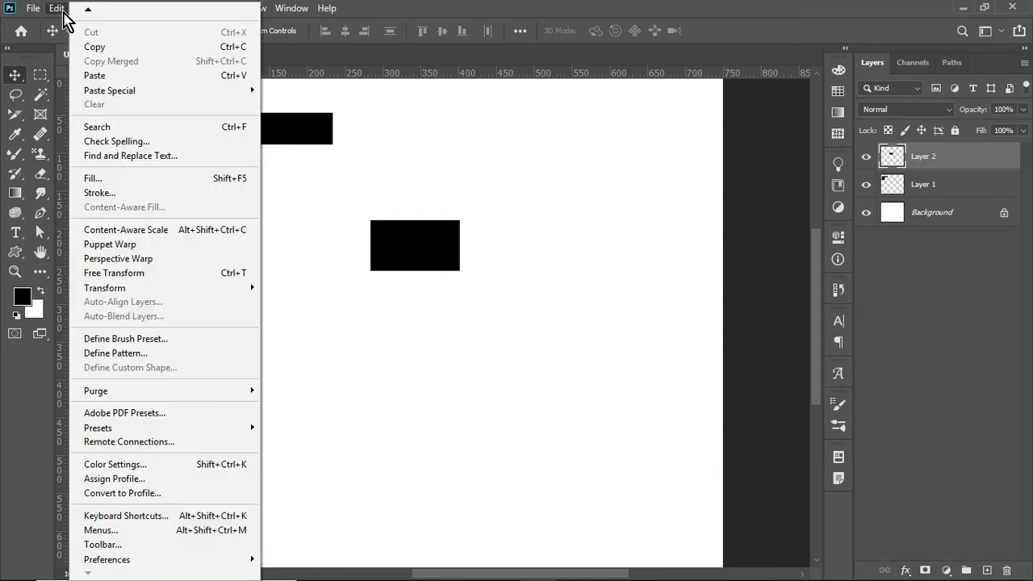
left_click(333, 267)
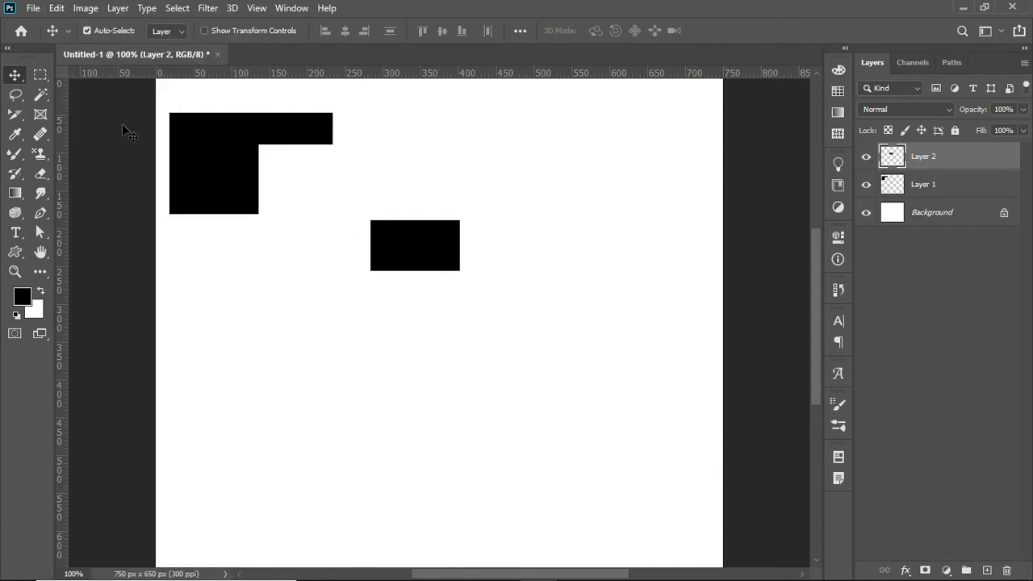
- With Layer 2 active, copy and paste a marquee area spanning both black shapes, and move the copy below and right of the middle rectangle
left_click(41, 75)
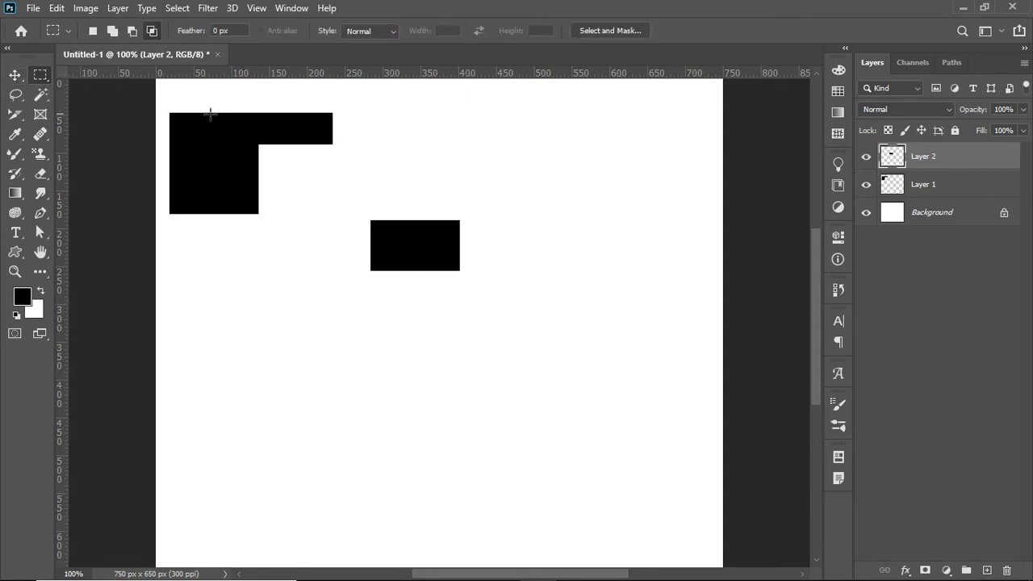
left_click_drag(224, 104, 430, 298)
left_click(60, 8)
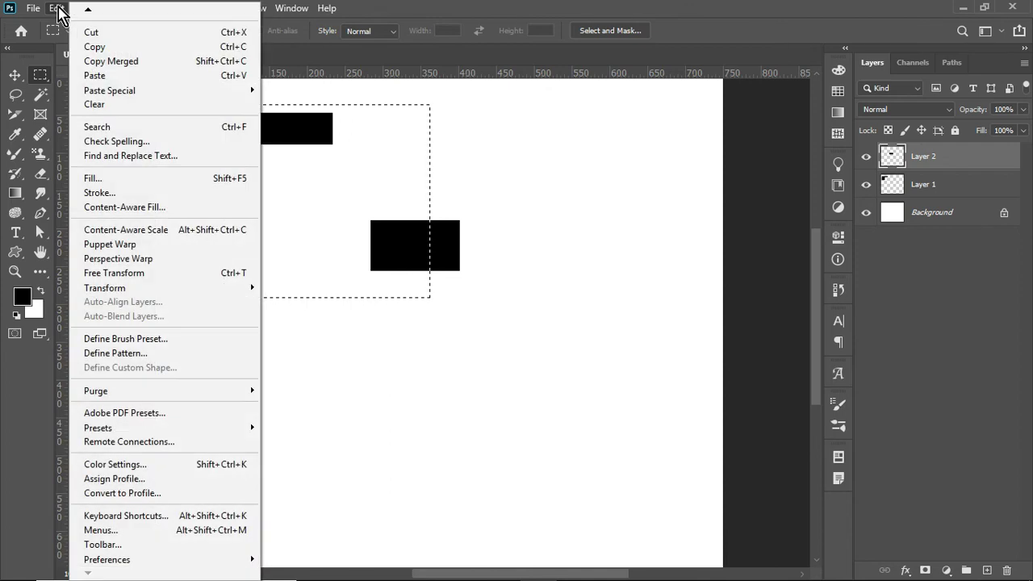
left_click(94, 47)
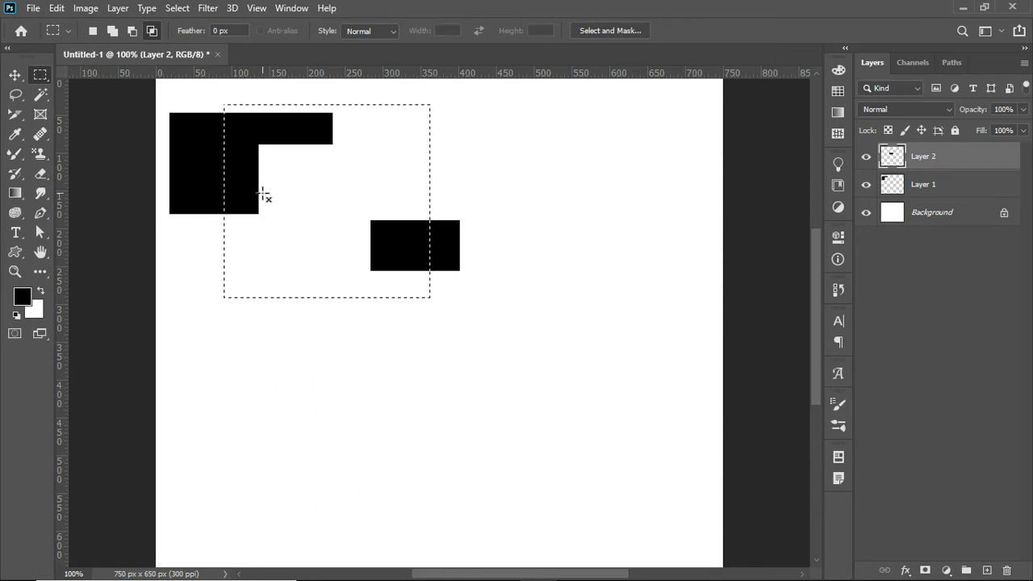
left_click(57, 13)
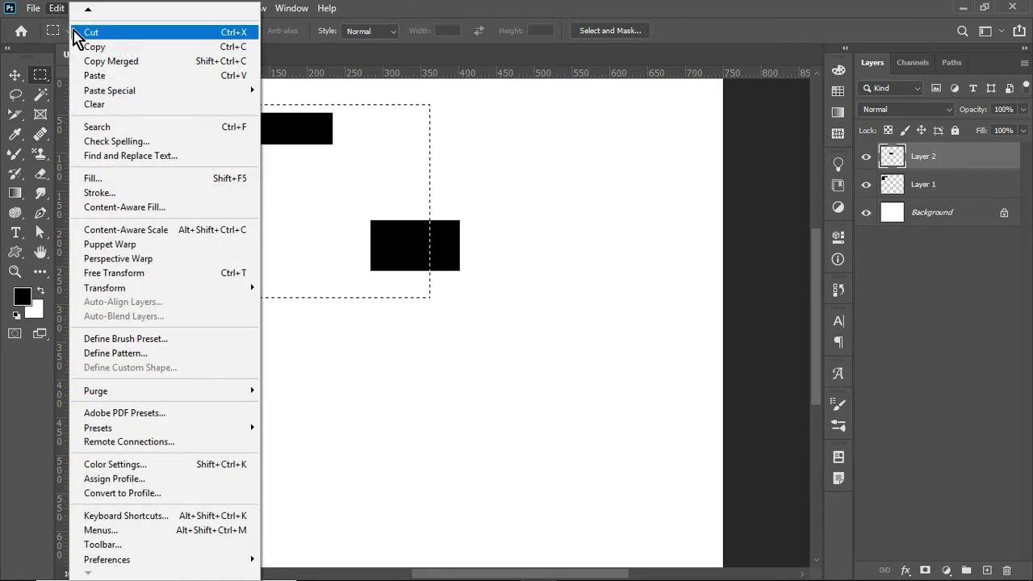
left_click(110, 81)
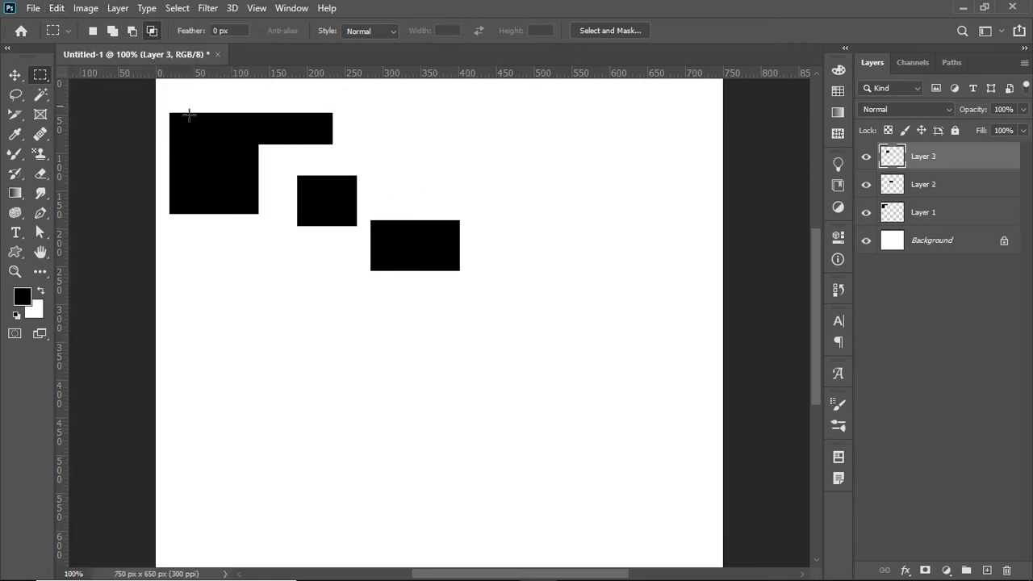
key("v")
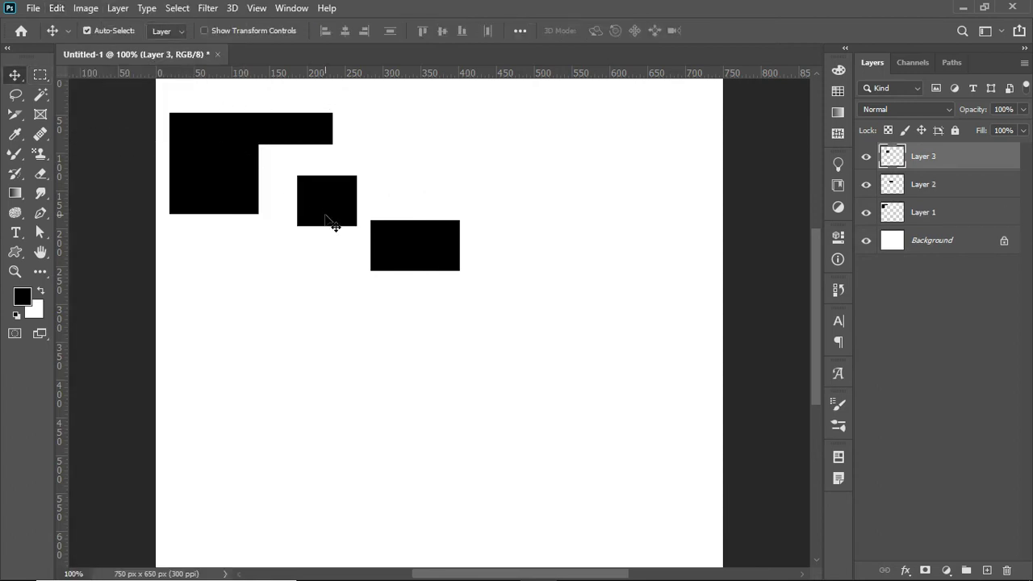
left_click_drag(325, 200, 535, 336)
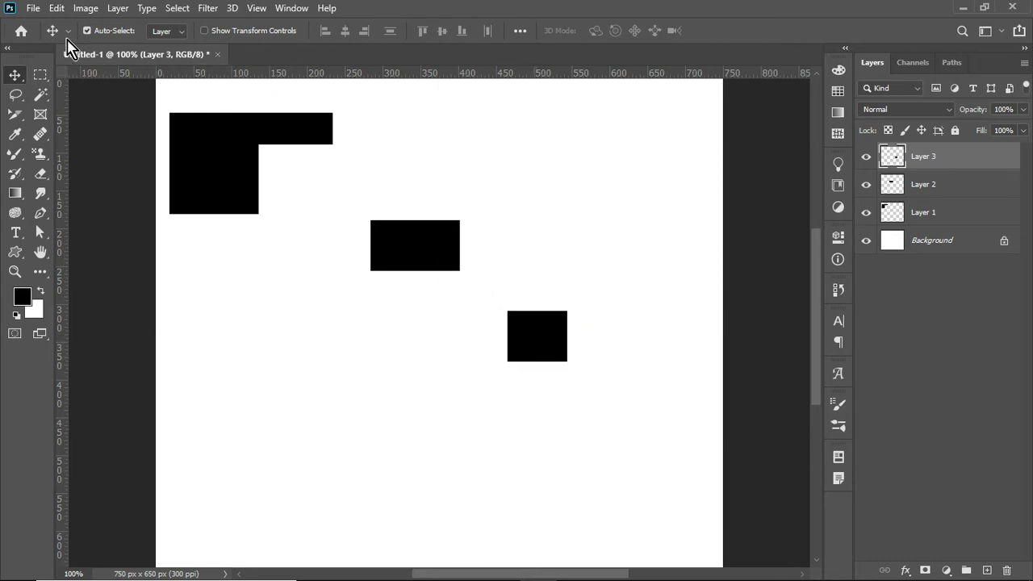
- Use Copy Merged on a marquee area spanning the original shape and the middle rectangle, paste it, and move the pasted pieces to the lower canvas
left_click(40, 76)
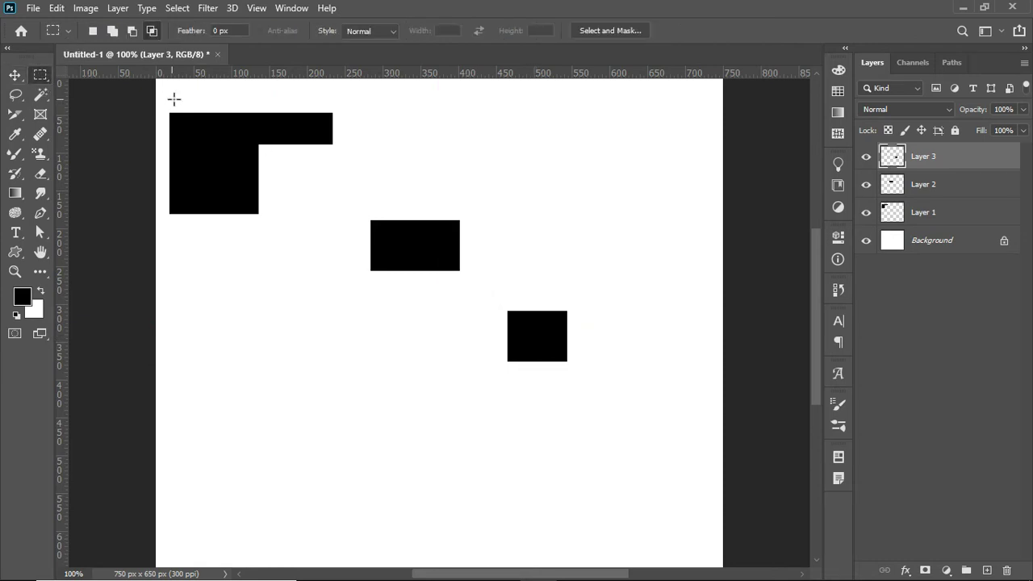
left_click_drag(221, 93, 436, 305)
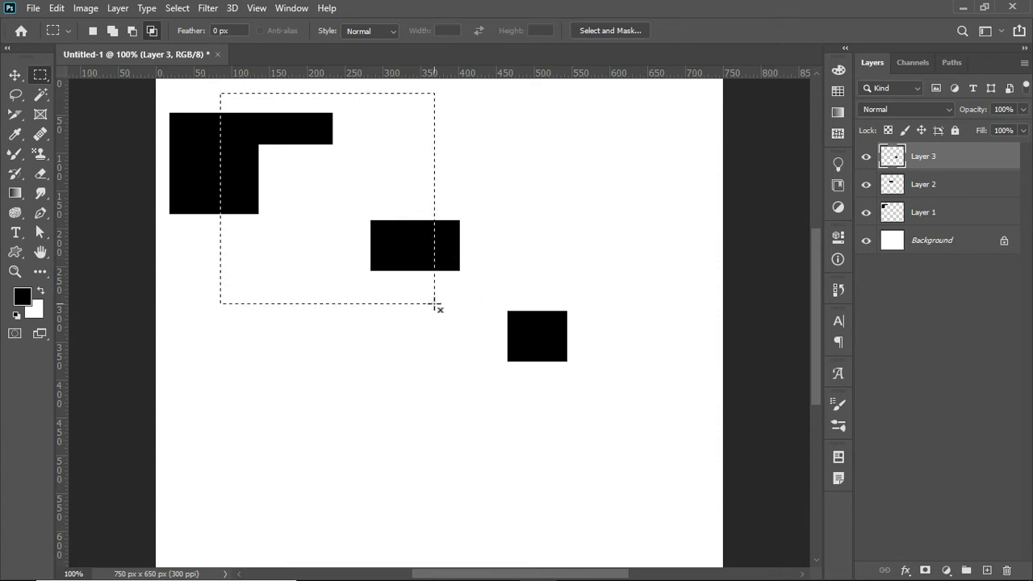
left_click(60, 8)
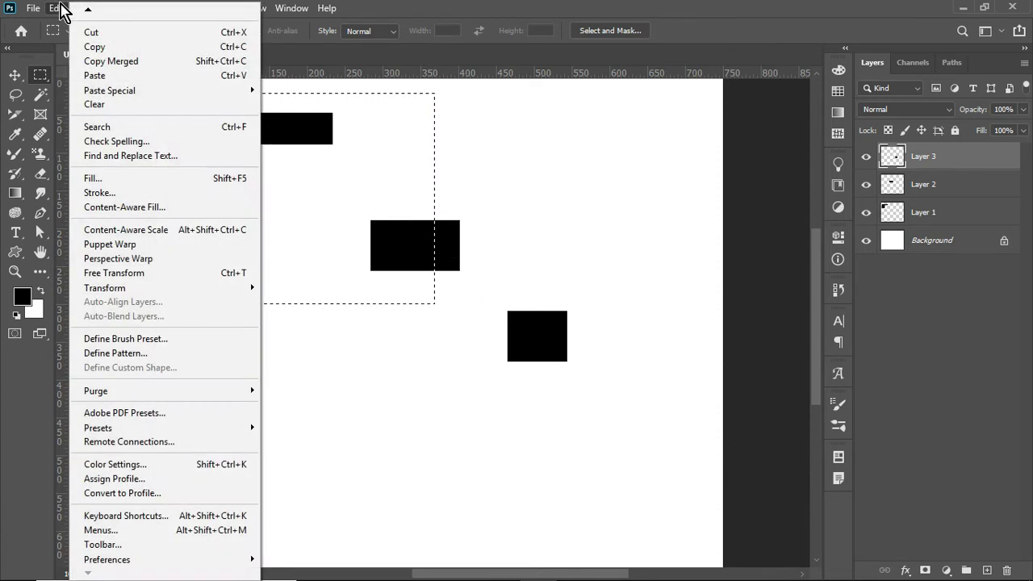
left_click(95, 65)
left_click(60, 10)
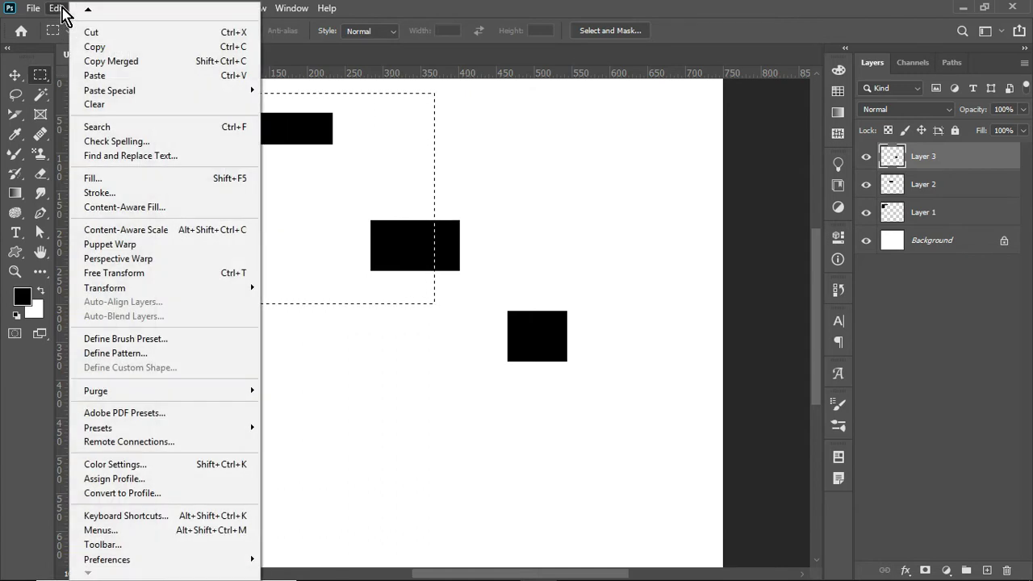
left_click(110, 79)
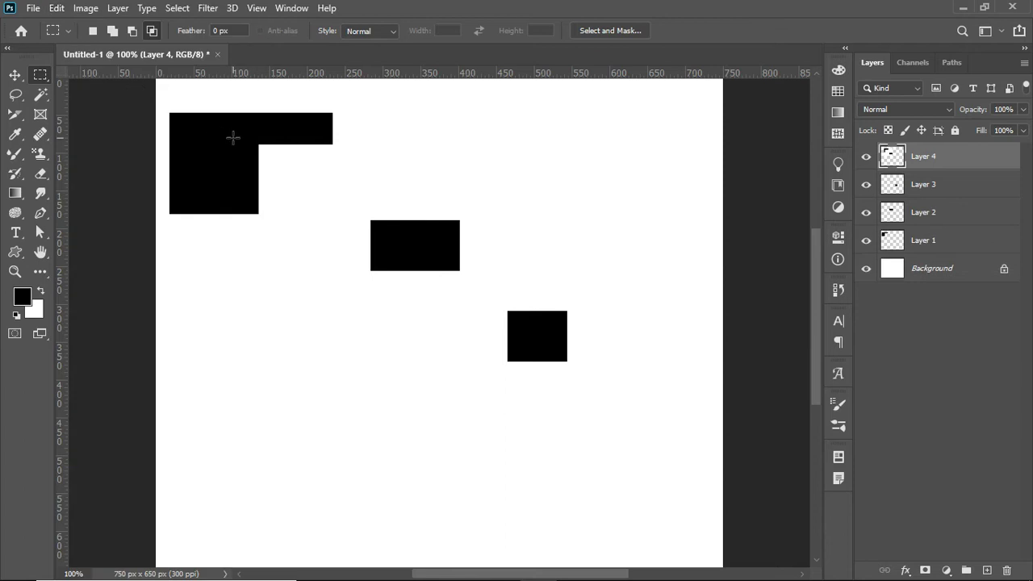
key("v")
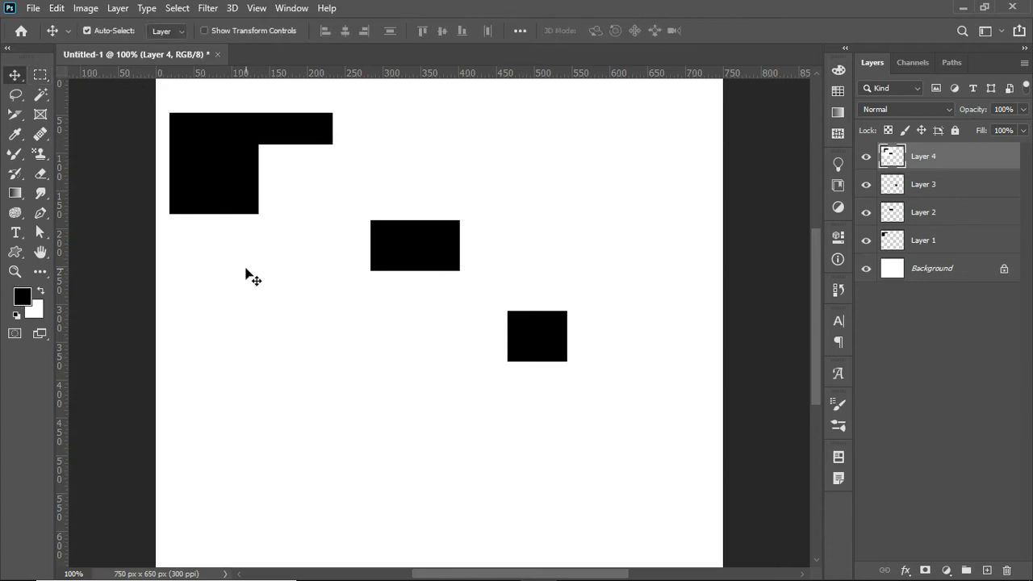
left_click_drag(384, 234, 418, 454)
left_click(59, 8)
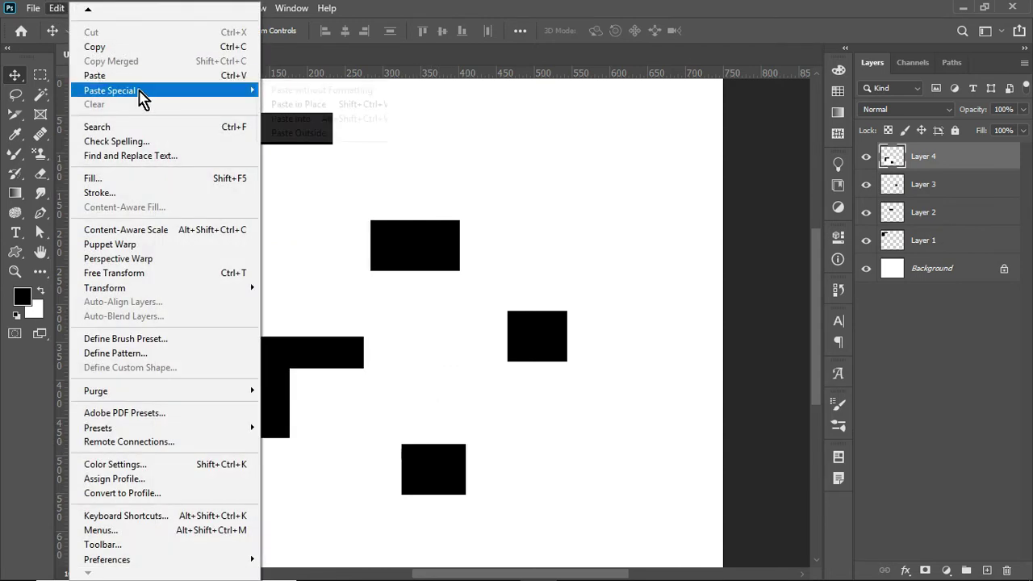
mouse_move(142, 95)
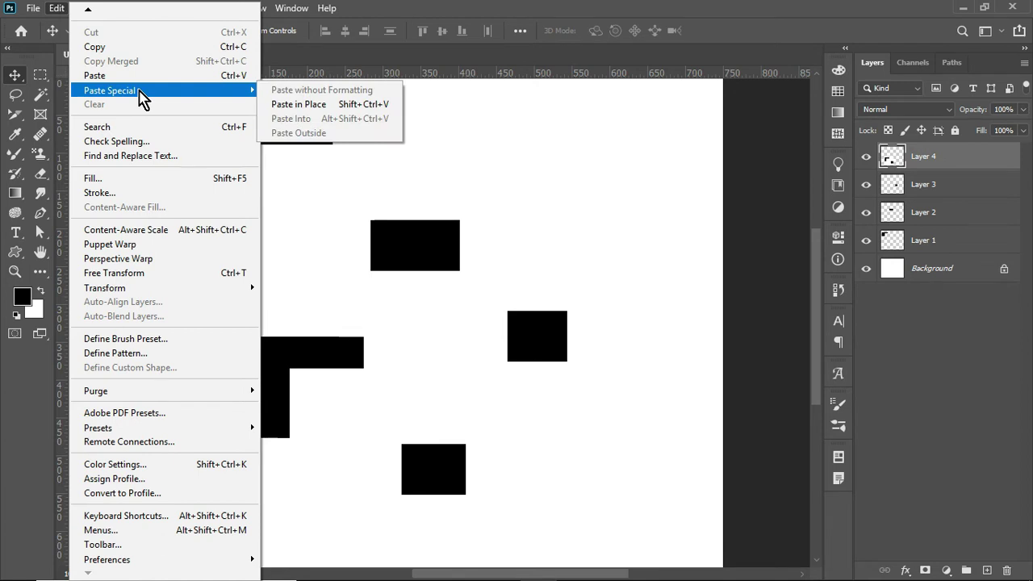
left_click(403, 265)
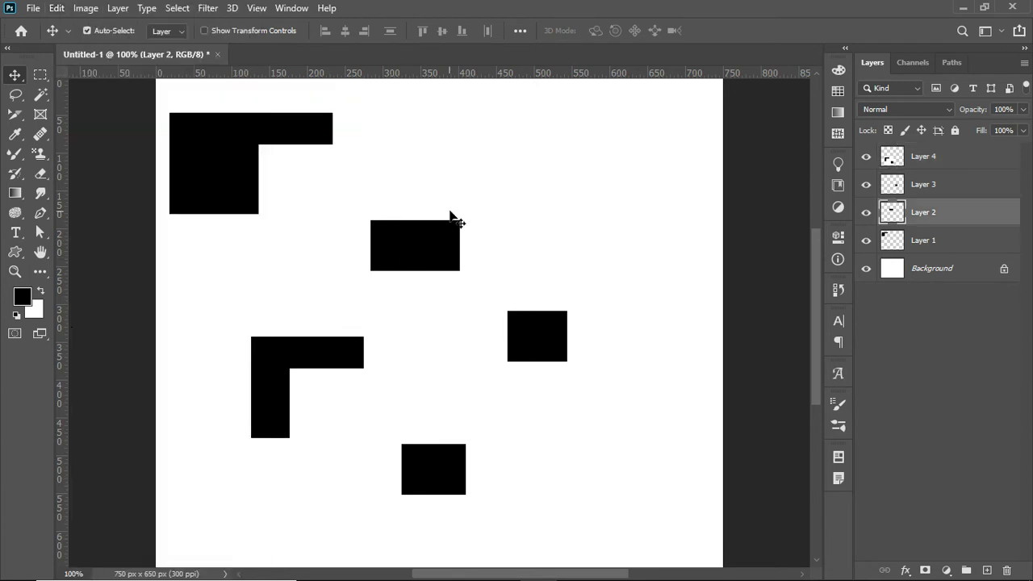
- Move the middle black rectangle slightly up, then delete a smaller rectangular area inside it and deselect
left_click_drag(436, 235, 442, 193)
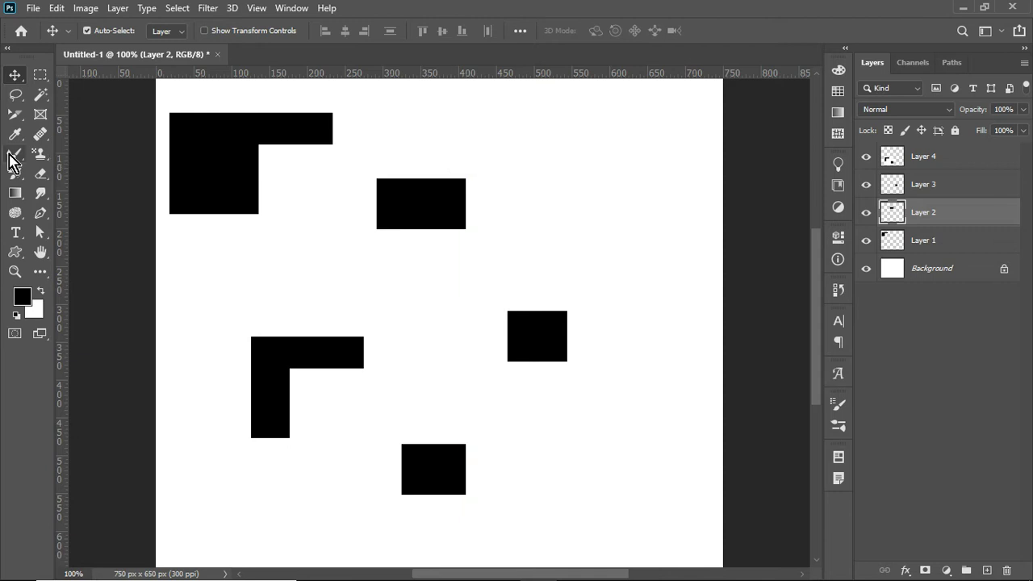
left_click(41, 73)
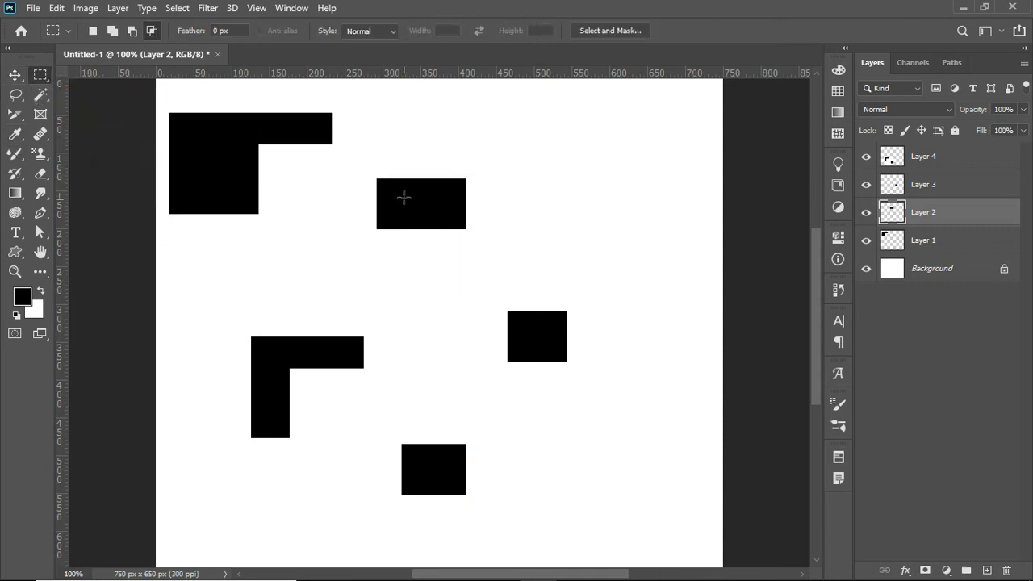
left_click_drag(390, 189, 455, 218)
key("Delete")
key("ctrl+d")
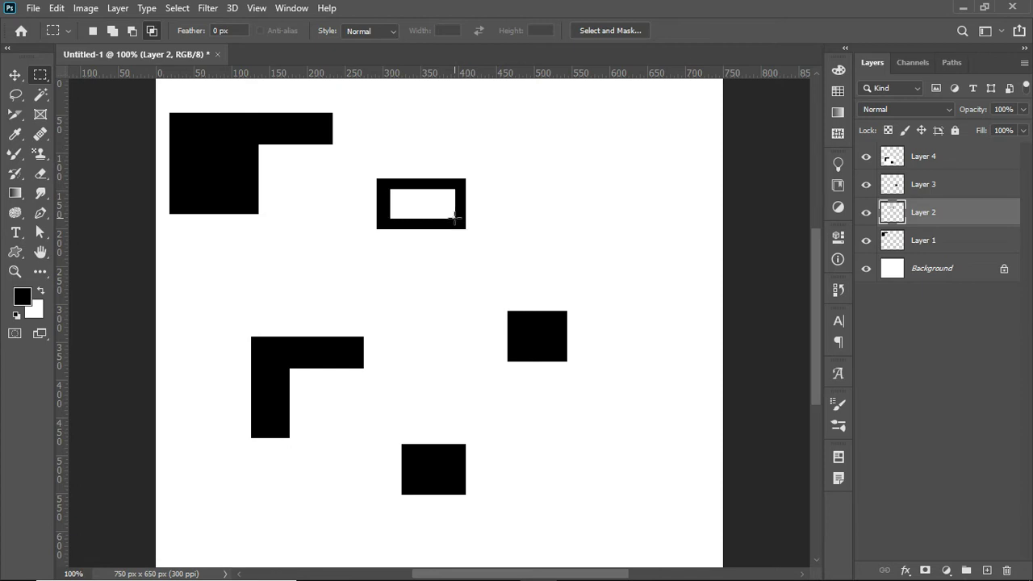
- Undo the deselection and the deletion, then duplicate the restored selection of the middle rectangle onto its own layer
key("ctrl+z")
key("ctrl+z")
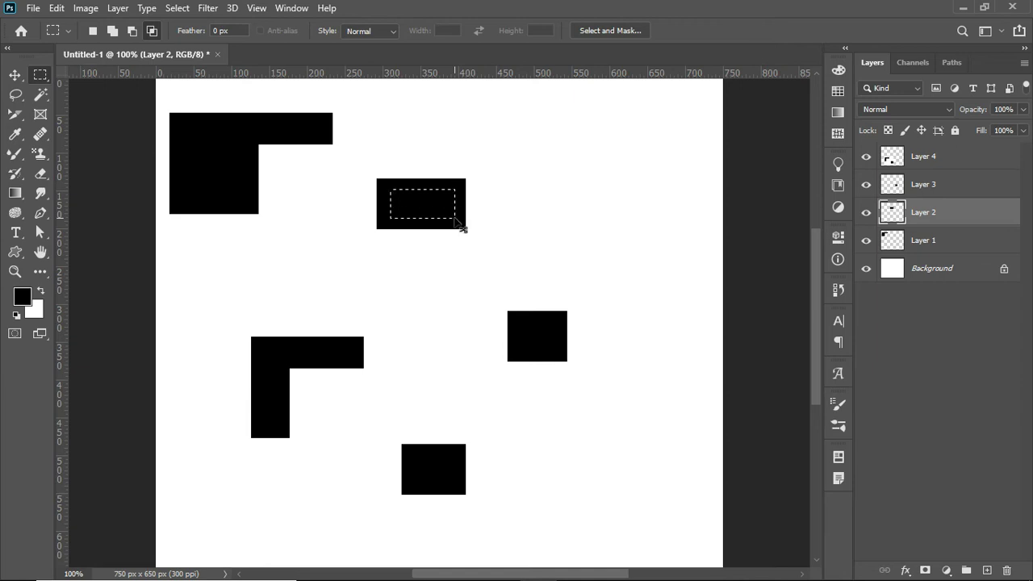
key("ctrl+j")
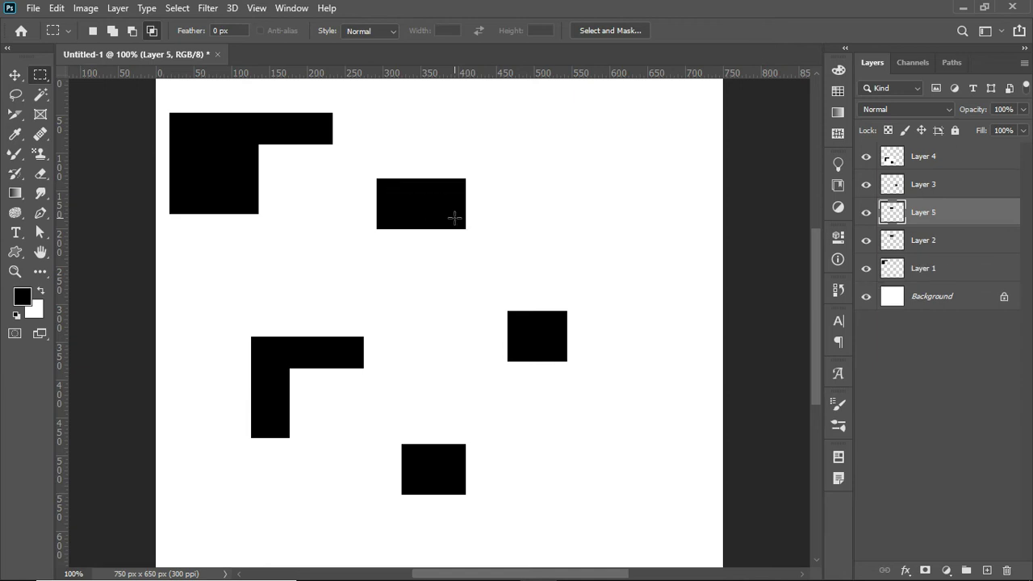
key("v")
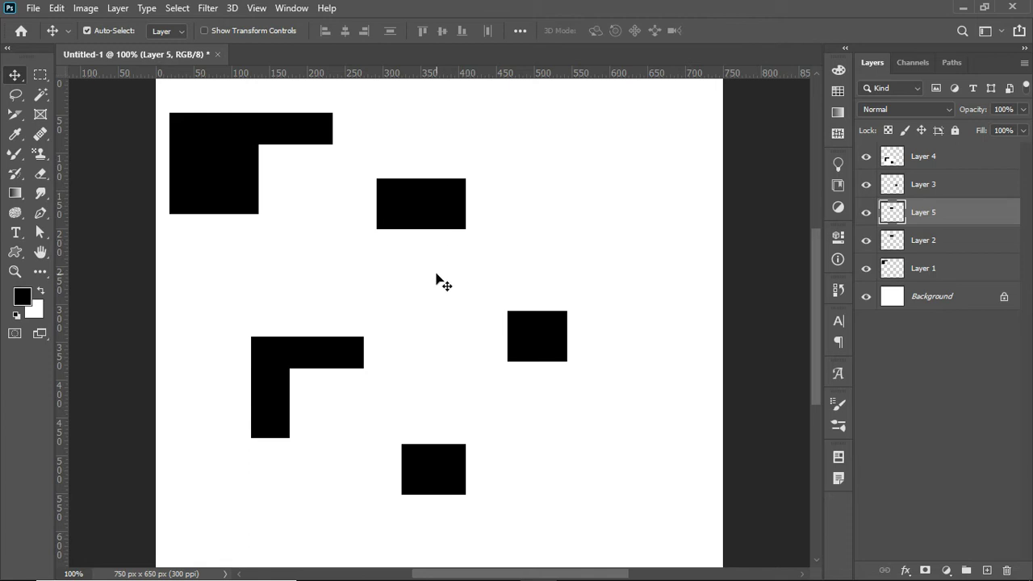
left_click(58, 9)
mouse_move(171, 95)
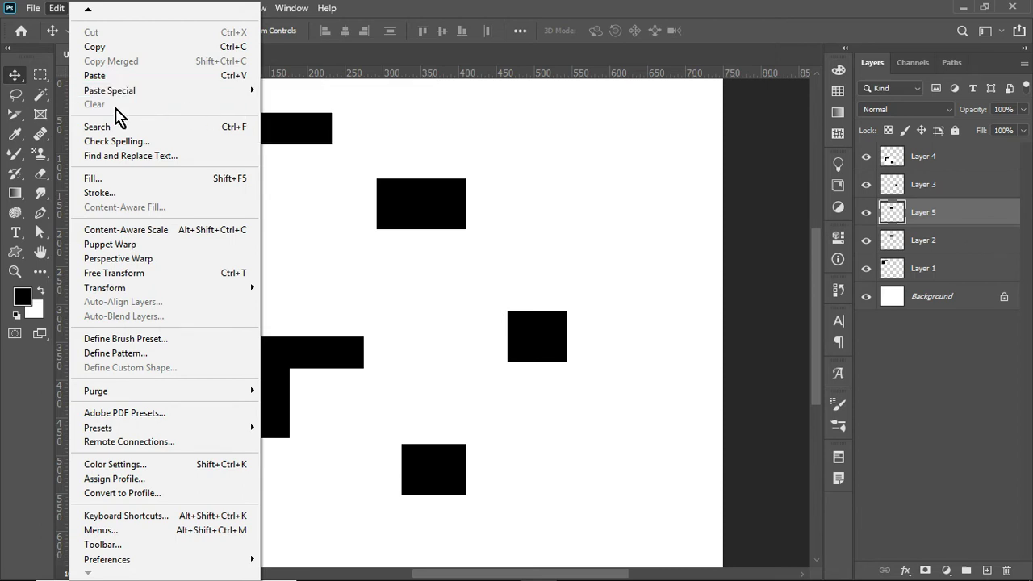
left_click(453, 209)
left_click(40, 74)
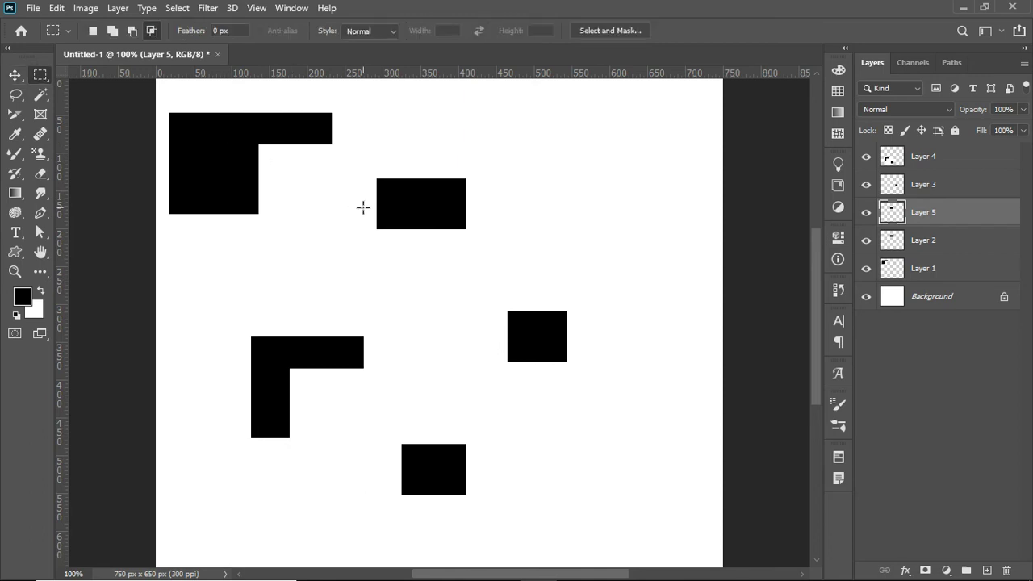
key("v")
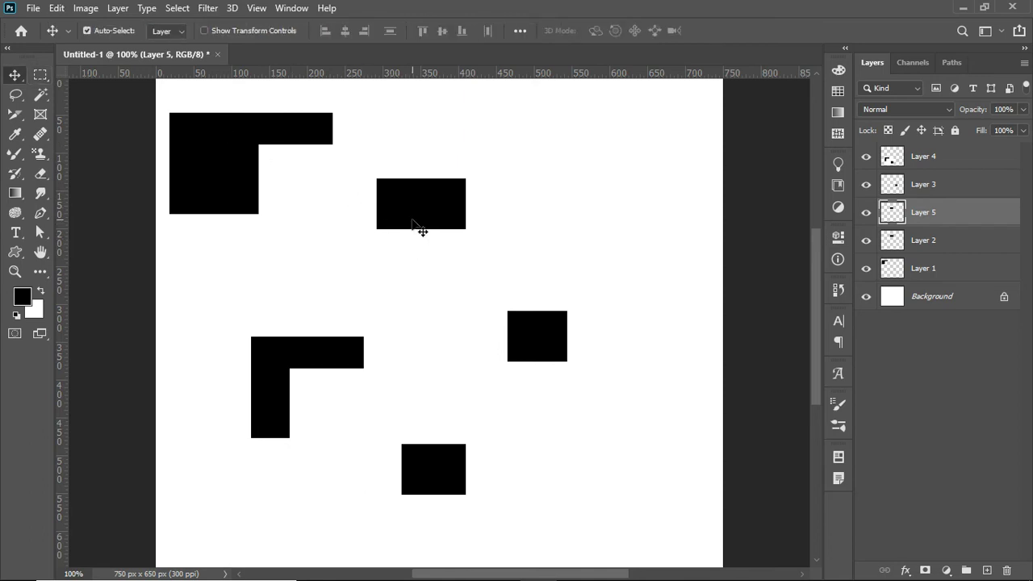
- On Layer 2, select a rectangular area inside the middle black rectangle, remove it with Clear, and deselect
left_click(422, 226)
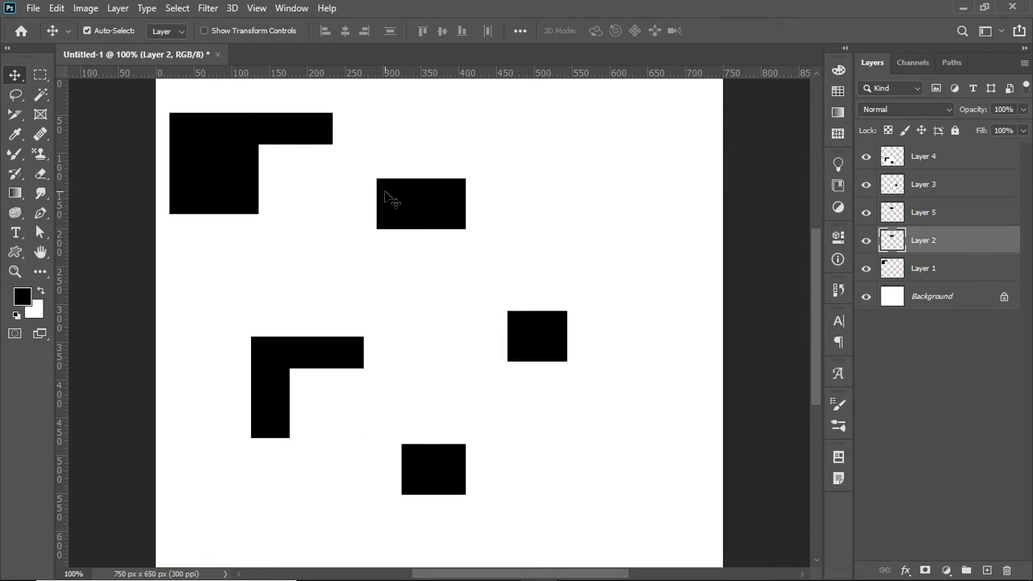
key("m")
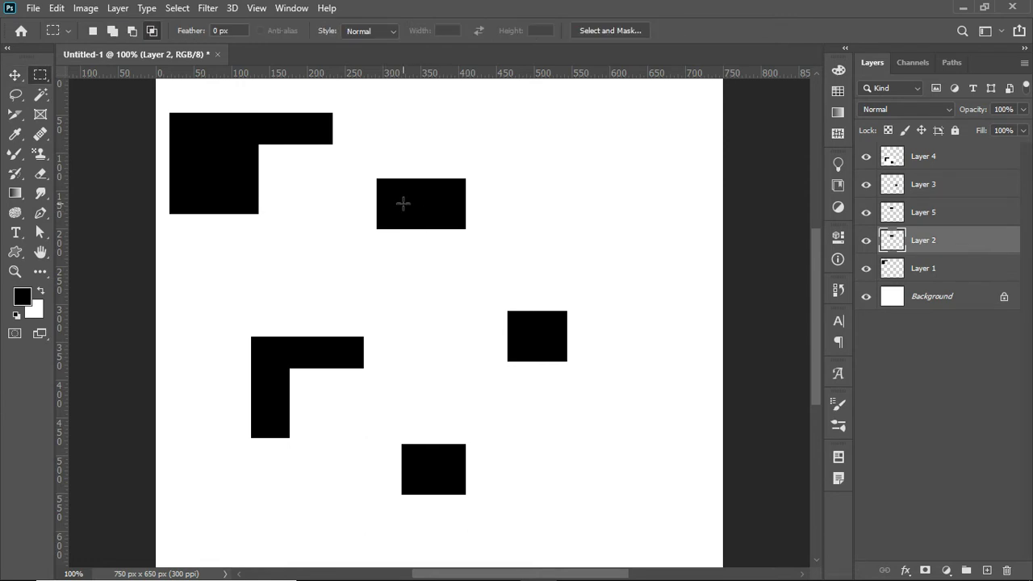
left_click_drag(386, 193, 459, 221)
left_click(52, 10)
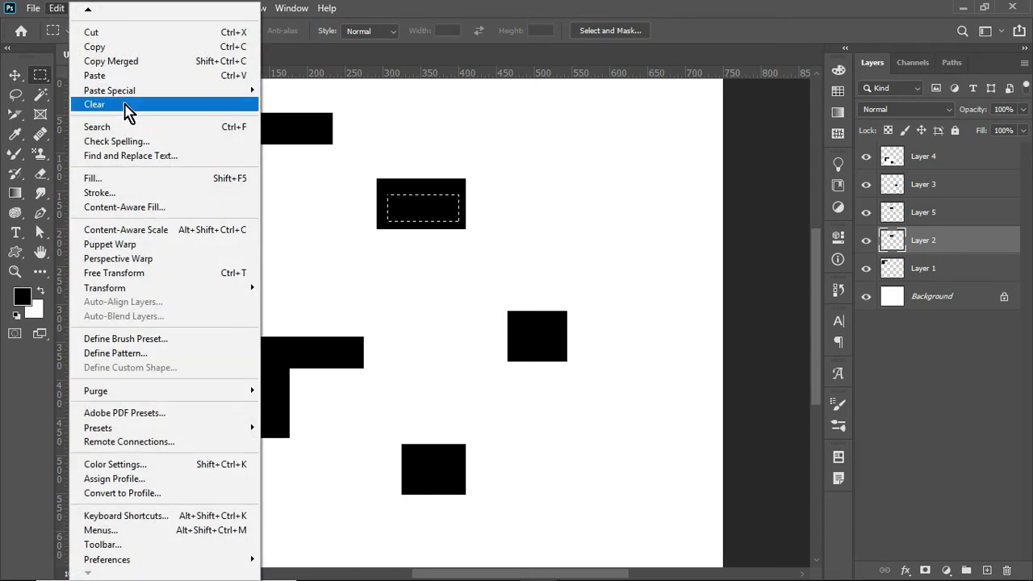
left_click(125, 105)
key("ctrl+d")
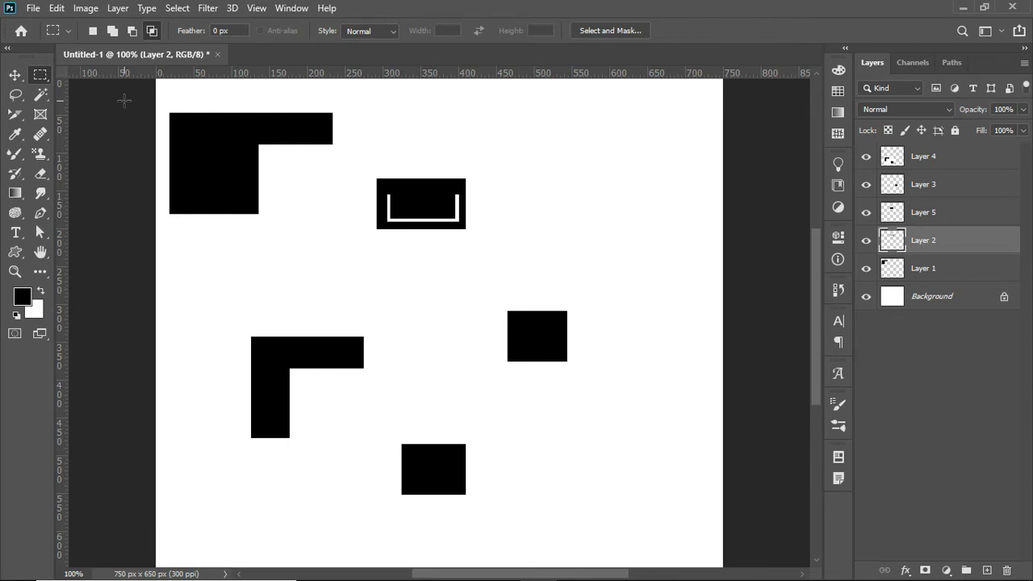
left_click(56, 9)
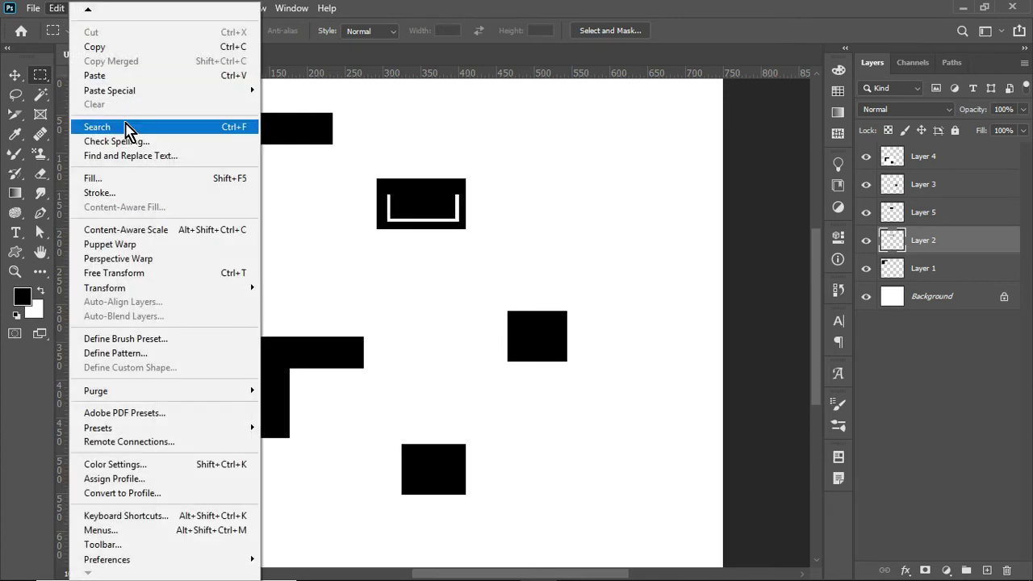
left_click(336, 236)
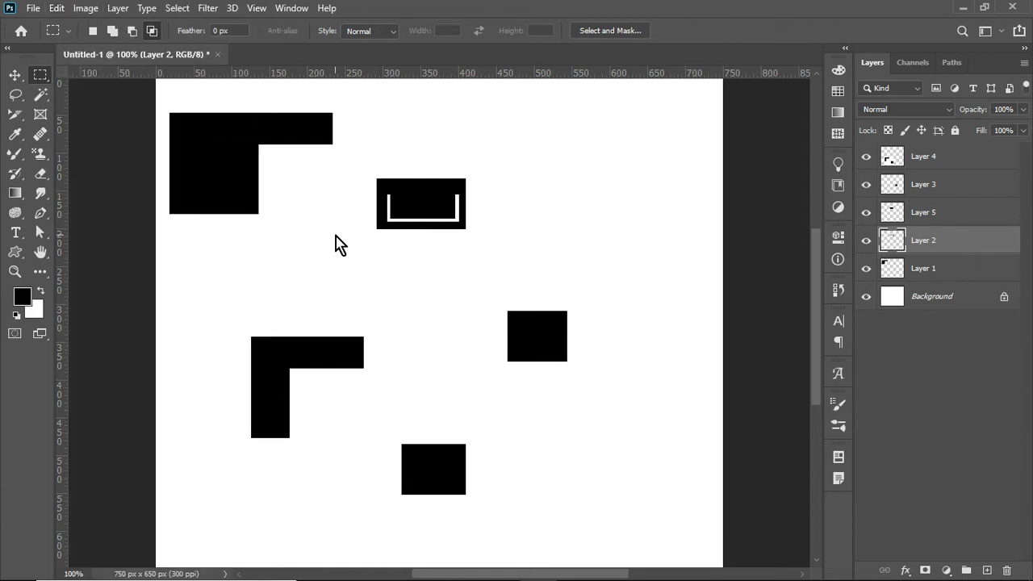
- Delete all five layers above the Background, from Layer 4 down to Layer 1
left_click(980, 157)
key("Delete")
key("Delete")
key("Delete")
key("Delete")
key("Delete")
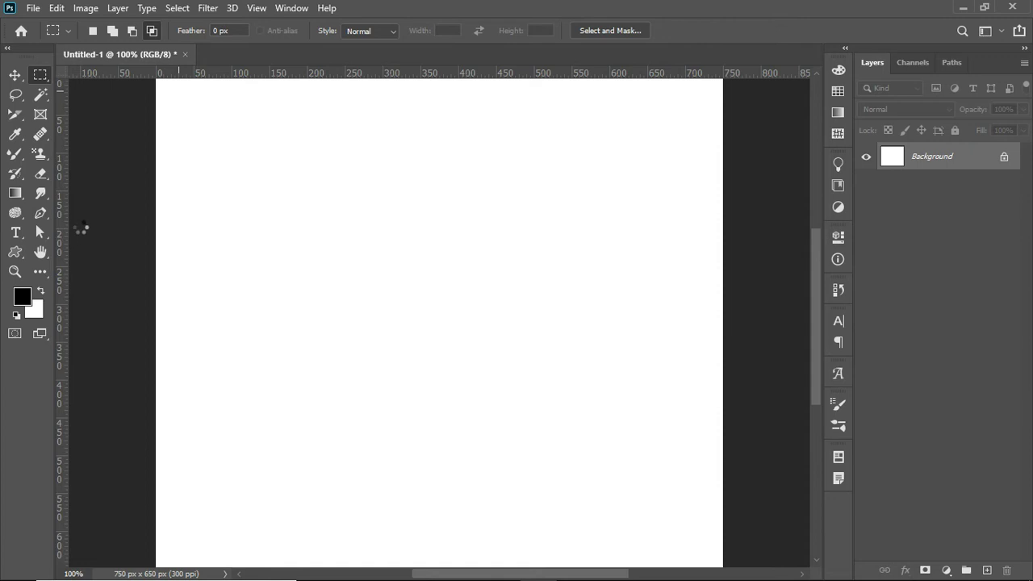
- Activate the Horizontal Type tool and look through the available type commands
key("t")
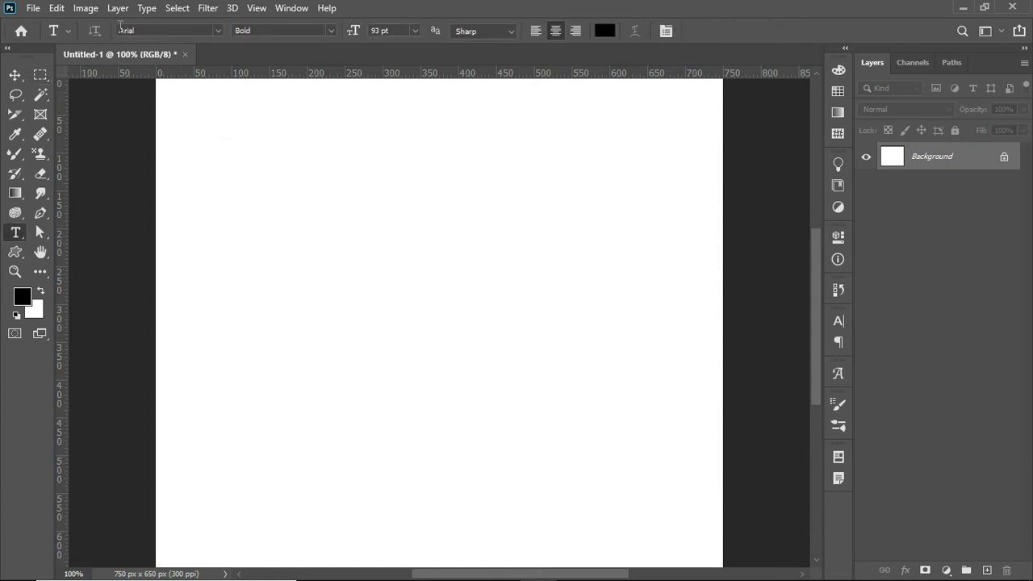
left_click(145, 10)
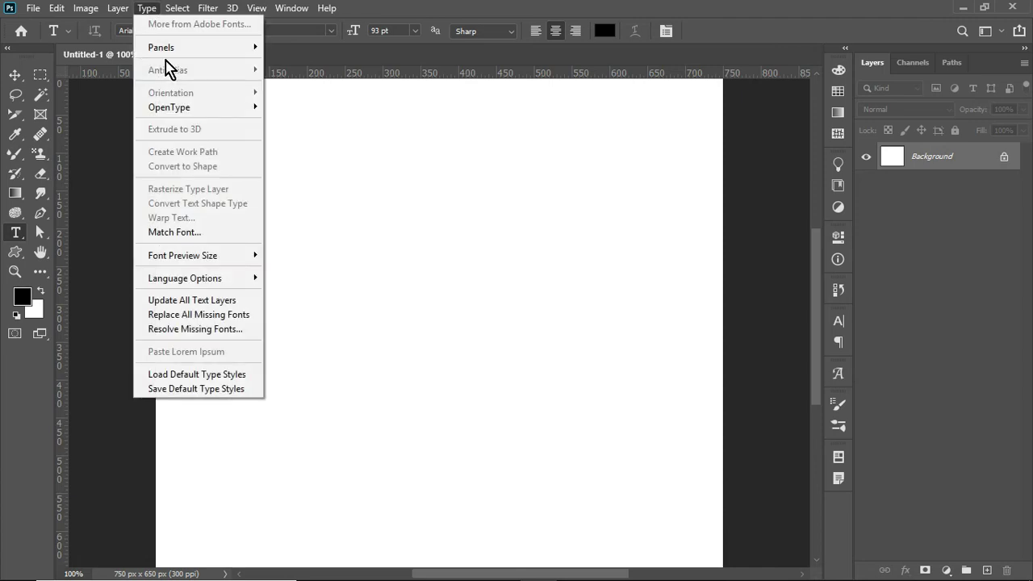
mouse_move(191, 258)
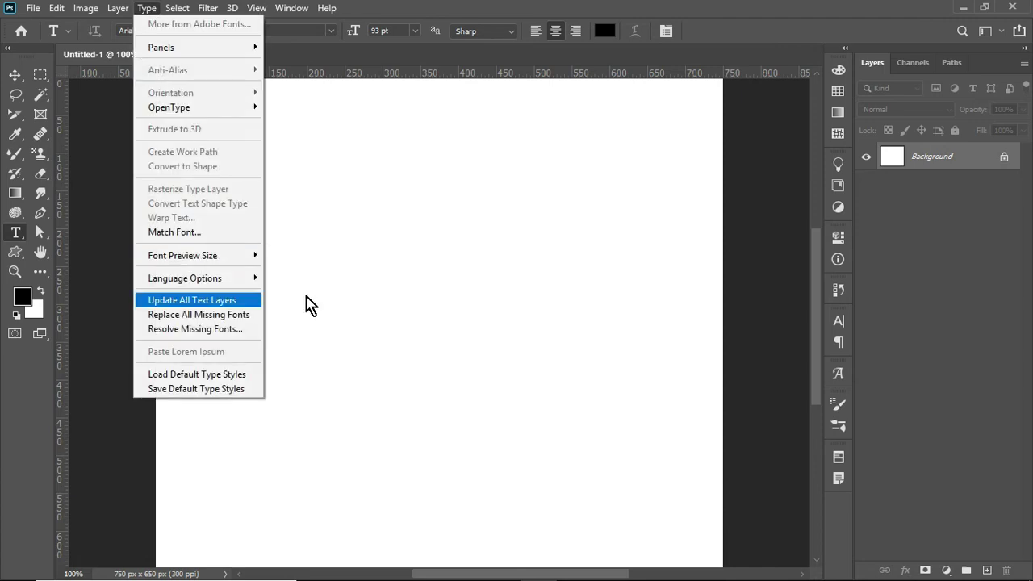
left_click(335, 277)
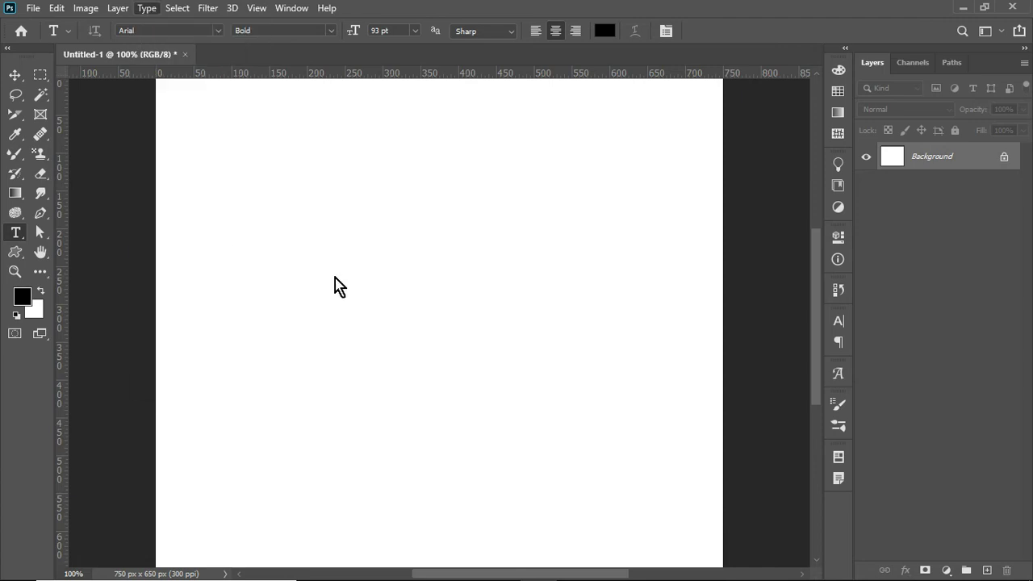
left_click(180, 117)
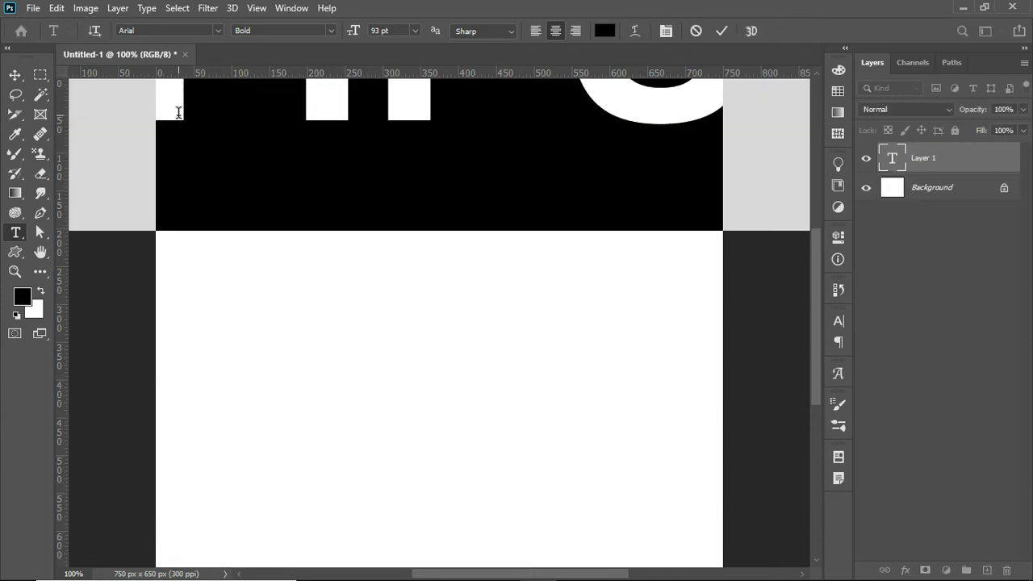
key("Escape")
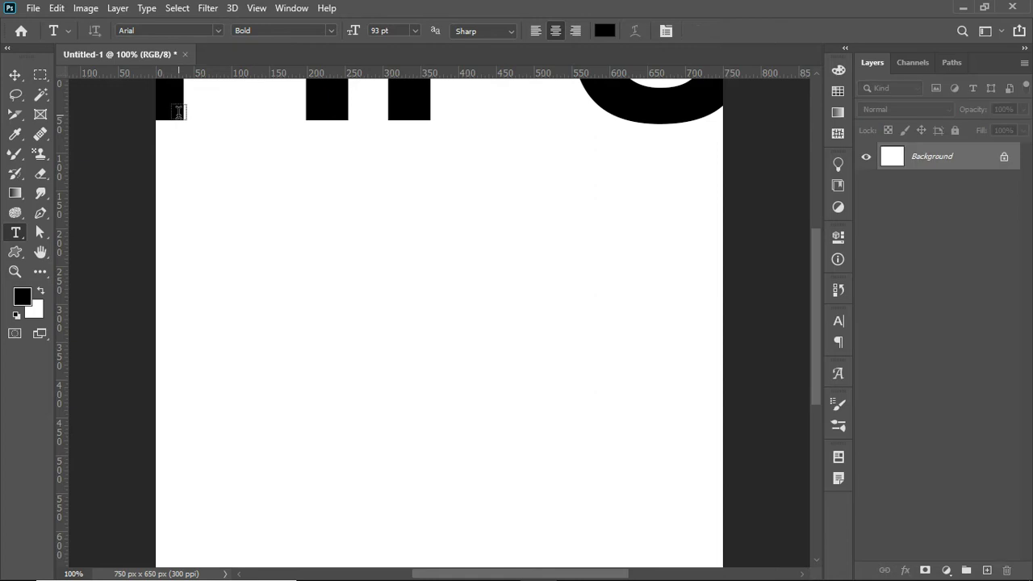
left_click(142, 8)
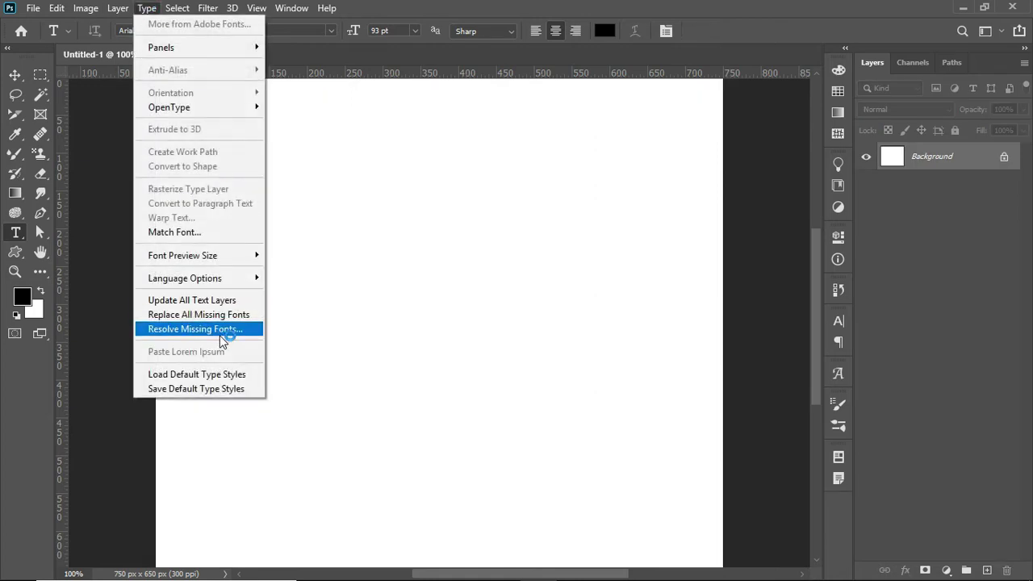
left_click(354, 301)
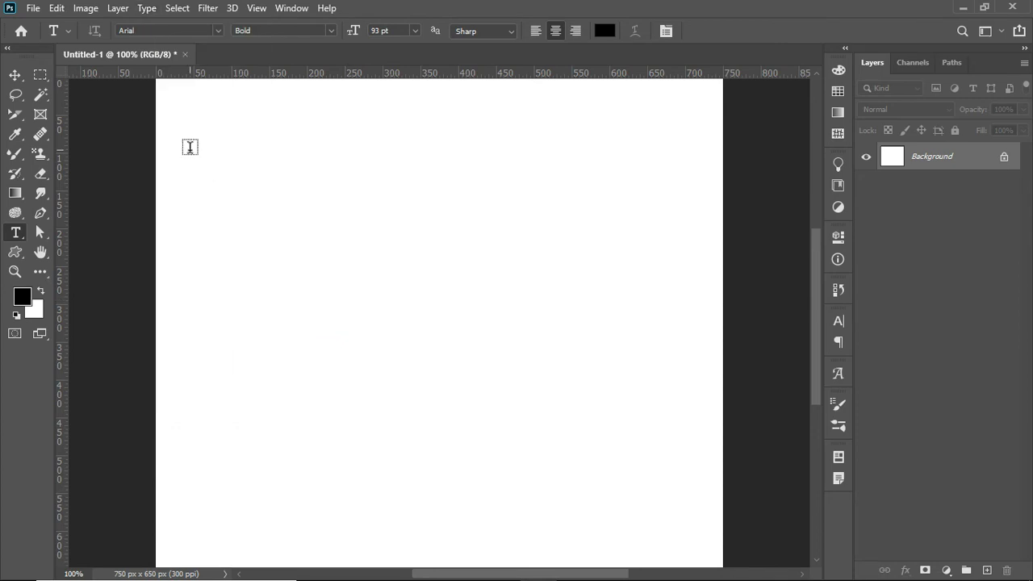
- Draw a large paragraph text box across the canvas and fill it using Paste Lorem Ipsum
left_click_drag(191, 132, 664, 451)
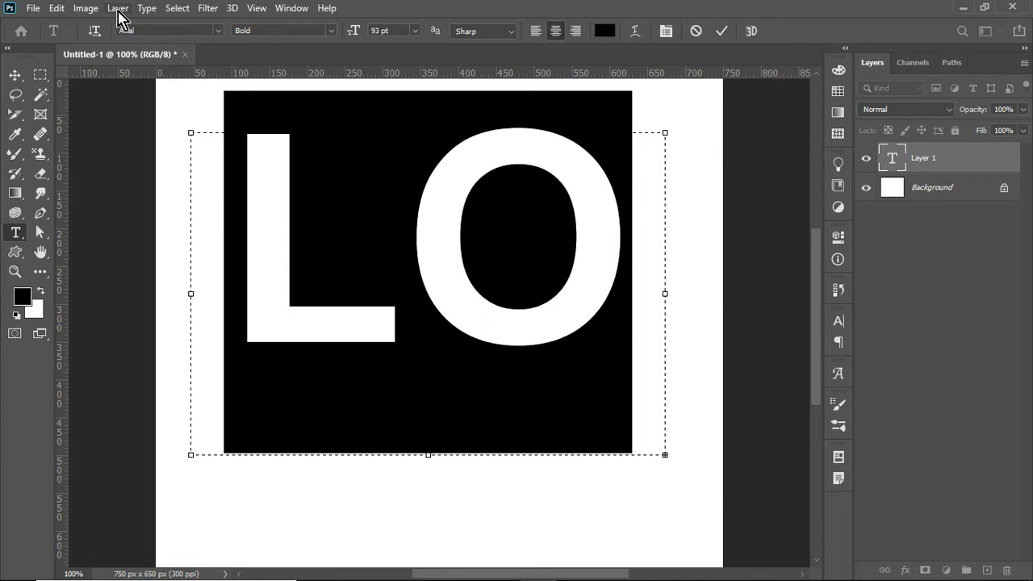
left_click(148, 10)
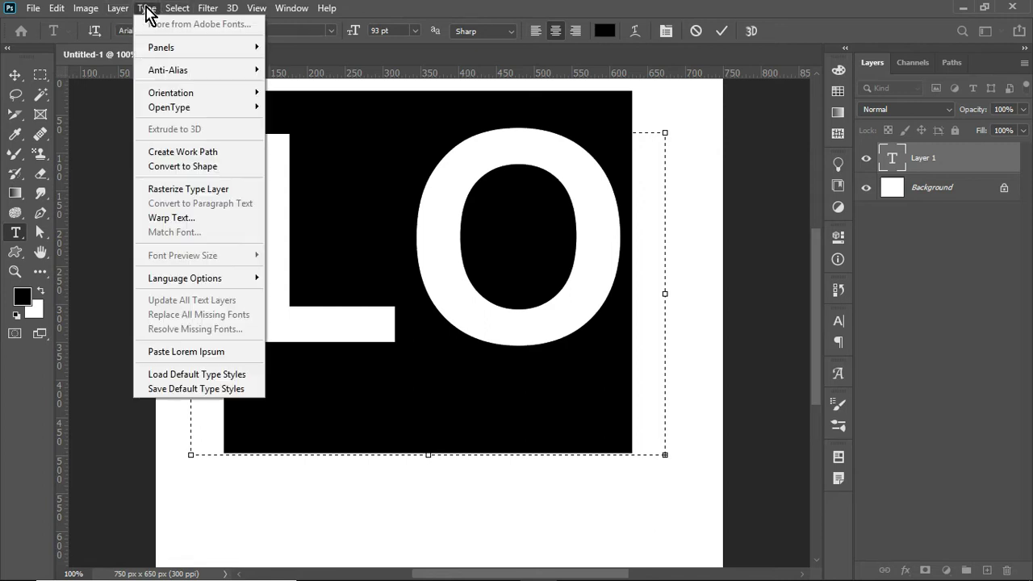
left_click(208, 352)
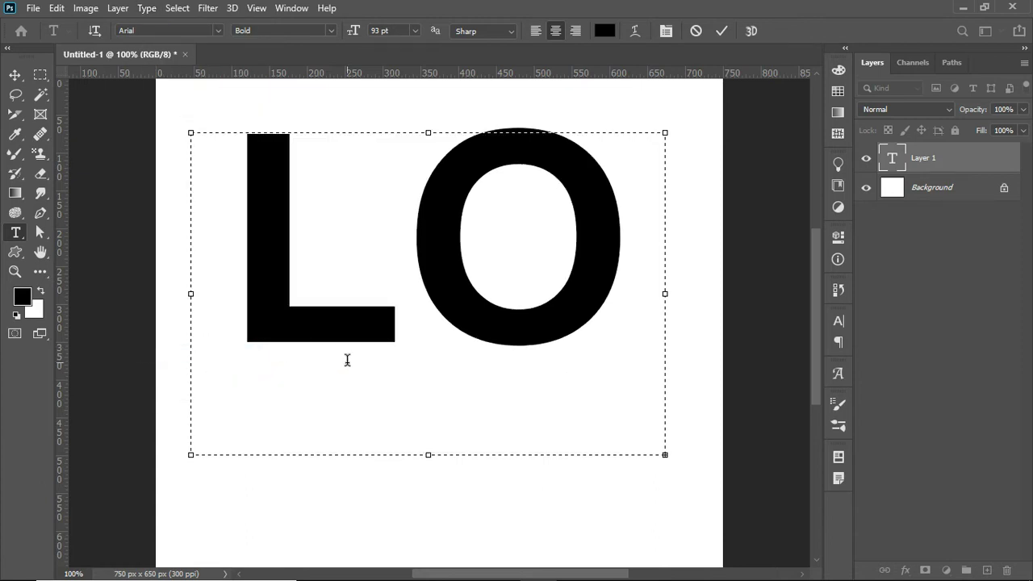
- Select all the placeholder text and set its font size to 10 pt
key("ctrl+a")
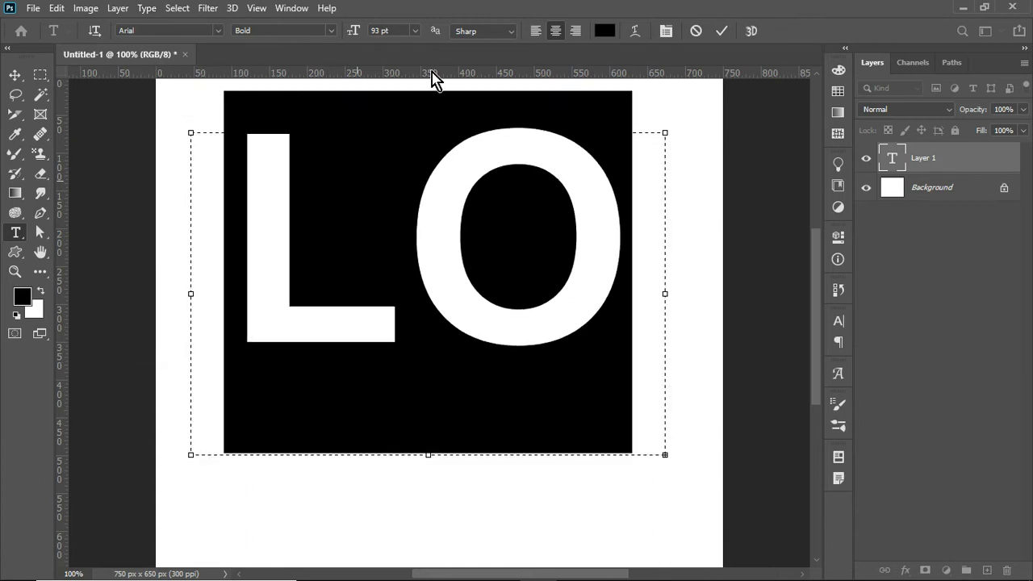
left_click(414, 36)
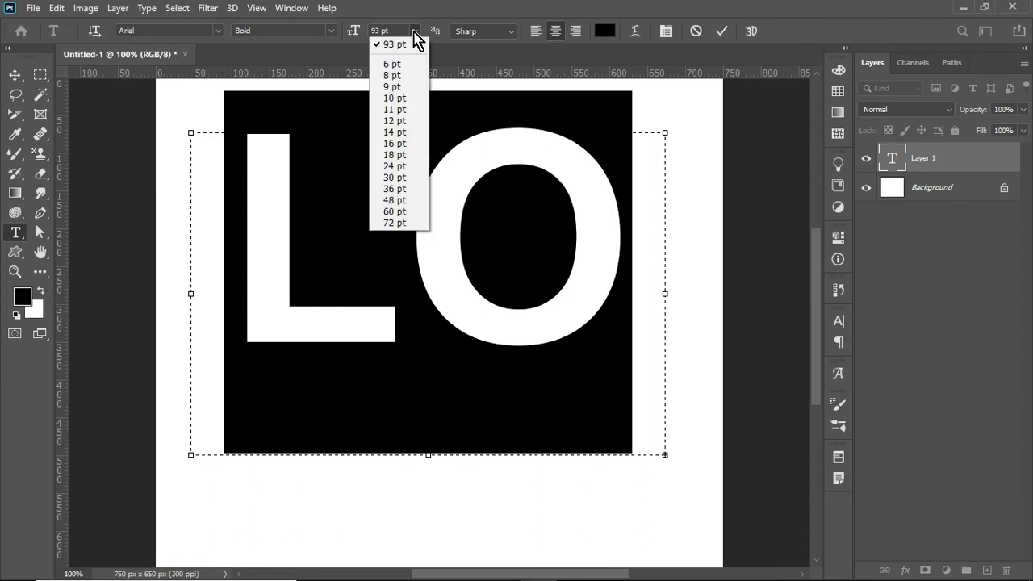
left_click(404, 98)
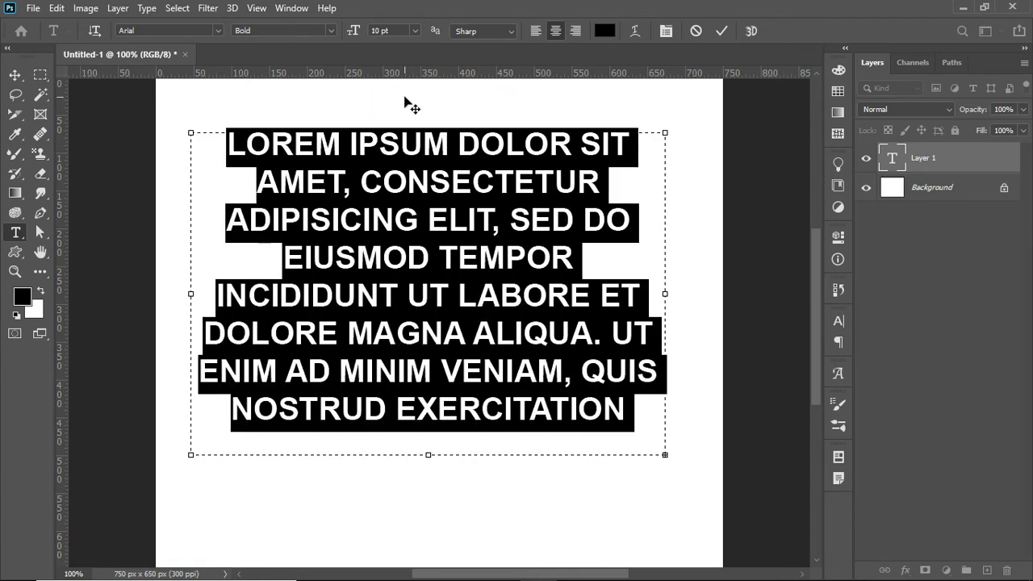
- Set the anti-aliasing method of the selected placeholder text to Smooth
left_click(512, 36)
left_click(509, 41)
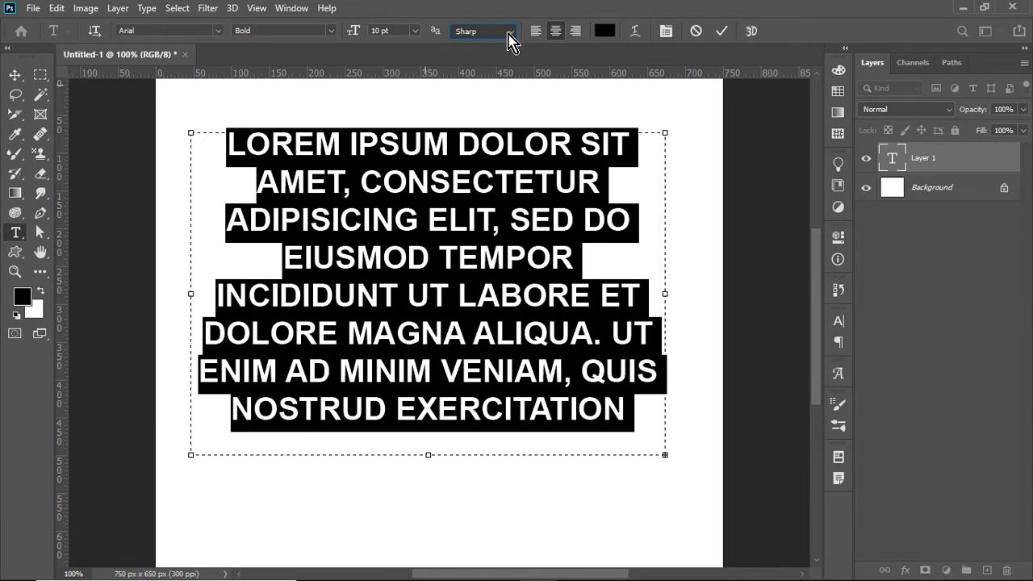
left_click(509, 41)
left_click(509, 41)
left_click(509, 41)
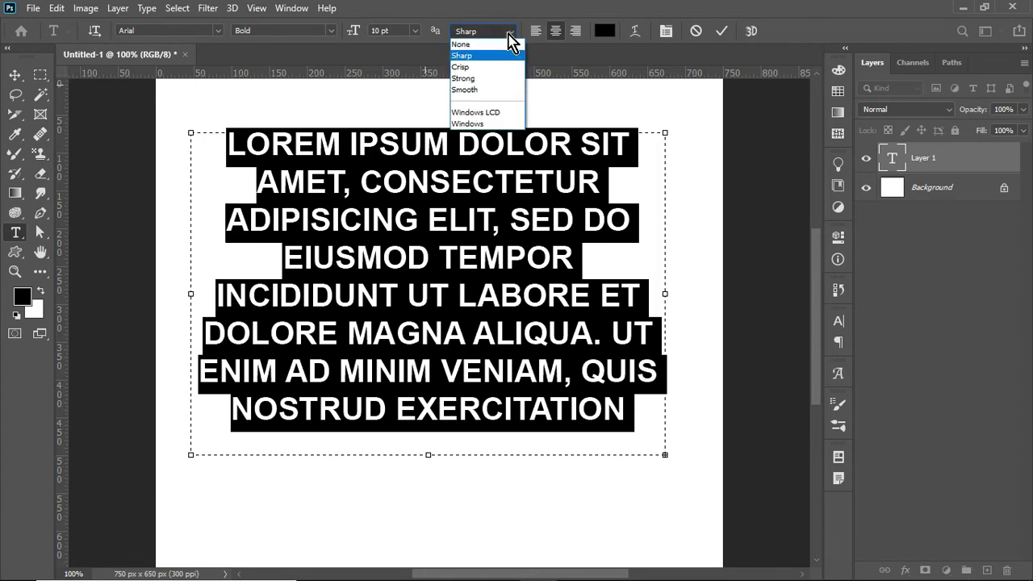
left_click(470, 89)
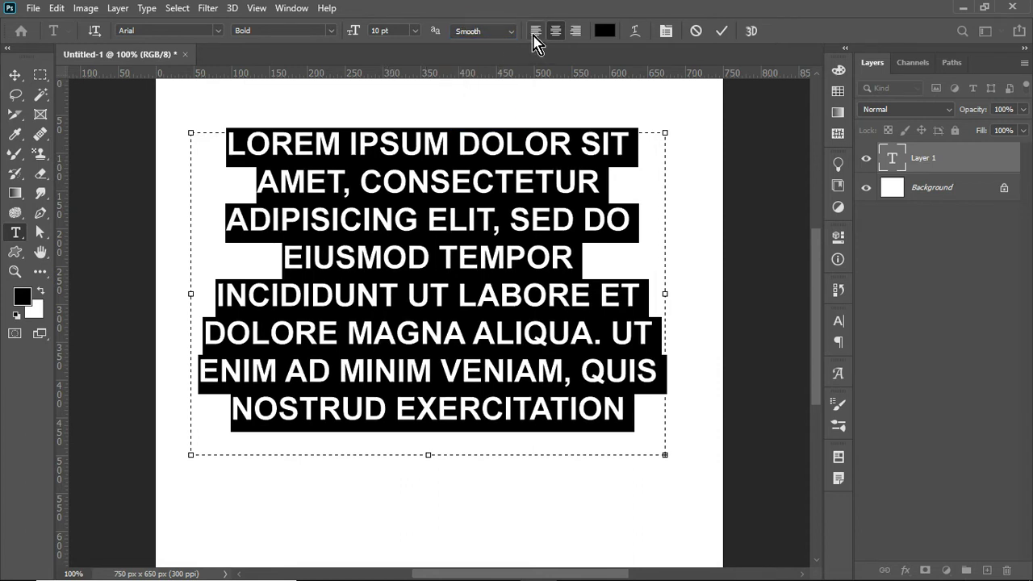
- Commit the placeholder text and set its colour to red, f91b1b
key("ctrl+Return")
left_click(605, 33)
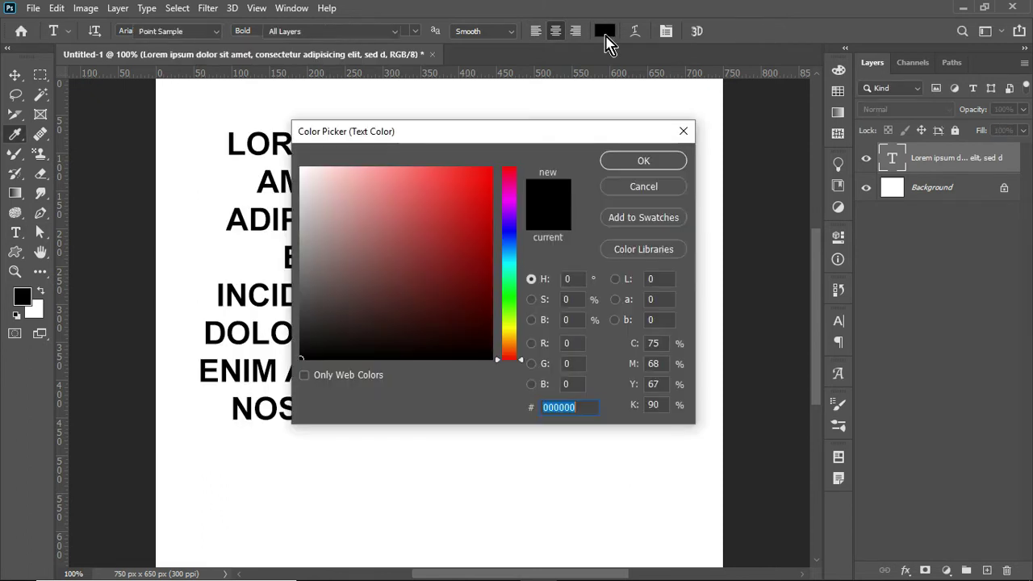
left_click(462, 180)
left_click_drag(462, 181, 472, 171)
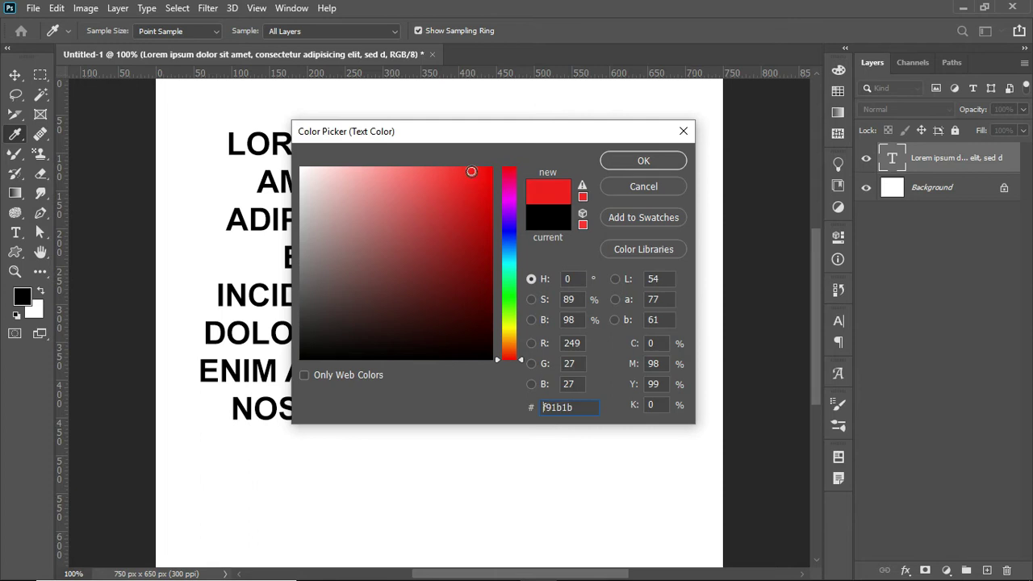
left_click(643, 161)
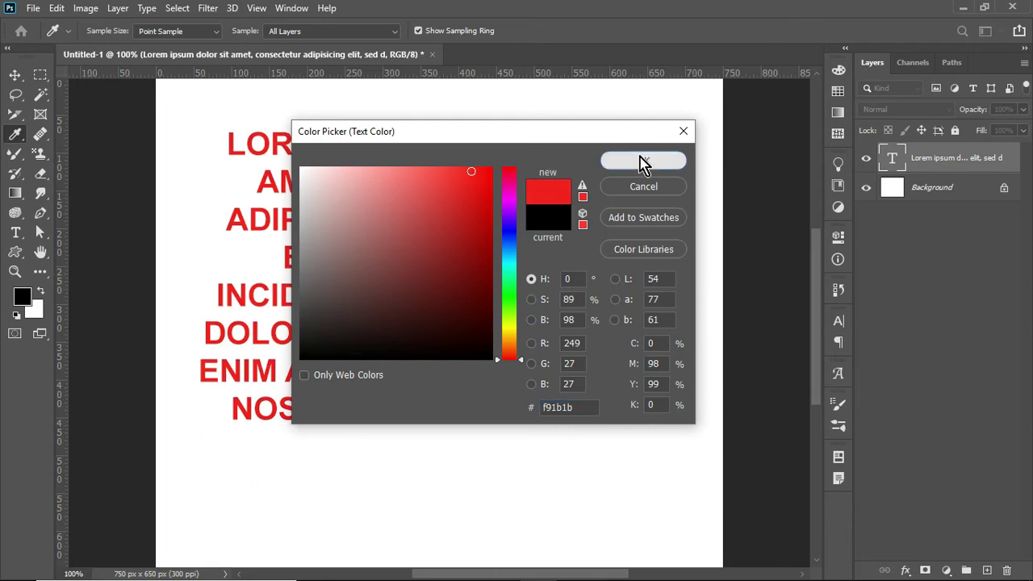
- Turn off All Caps for the placeholder text in the character settings
left_click(837, 375)
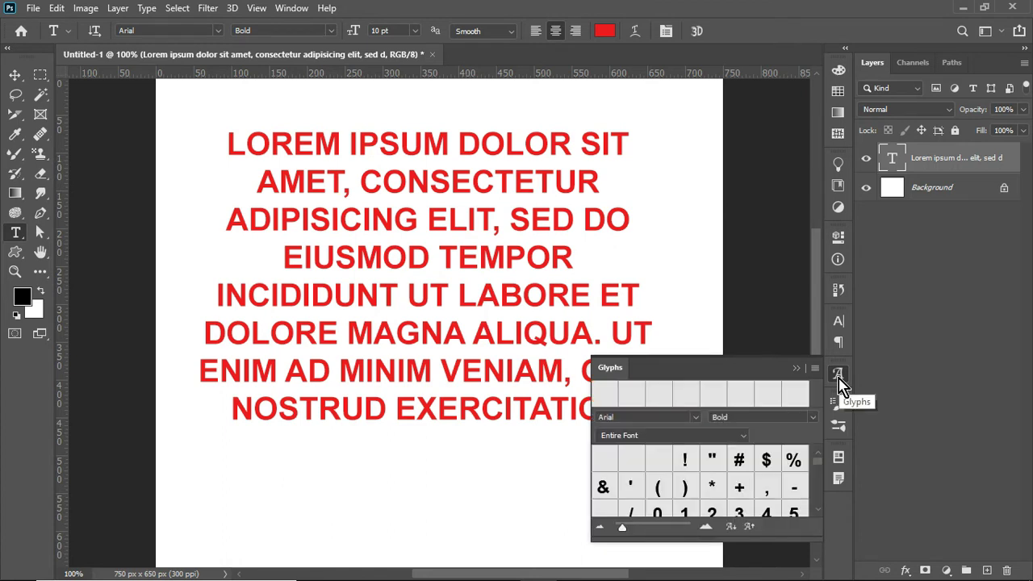
left_click(837, 321)
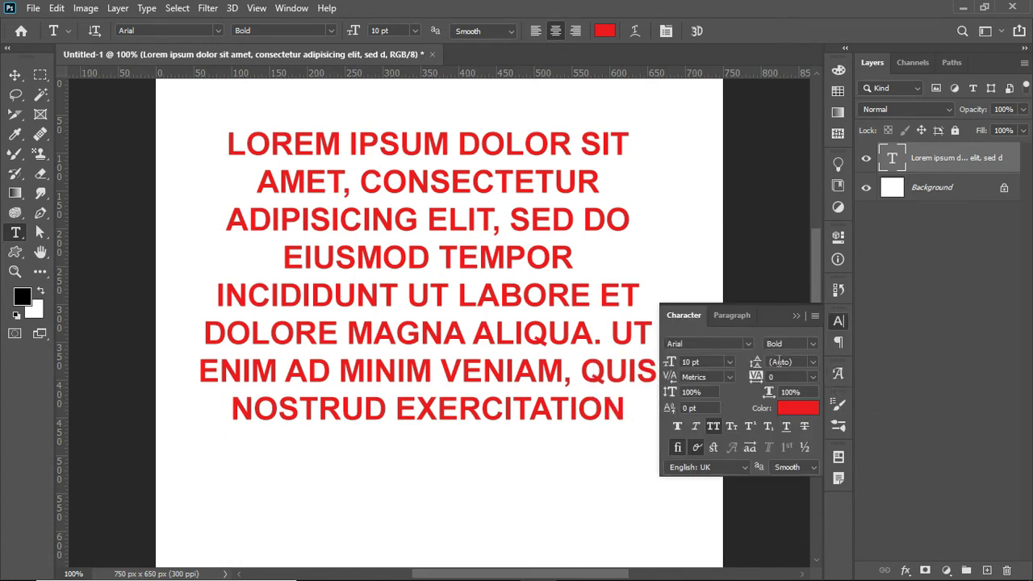
left_click(713, 428)
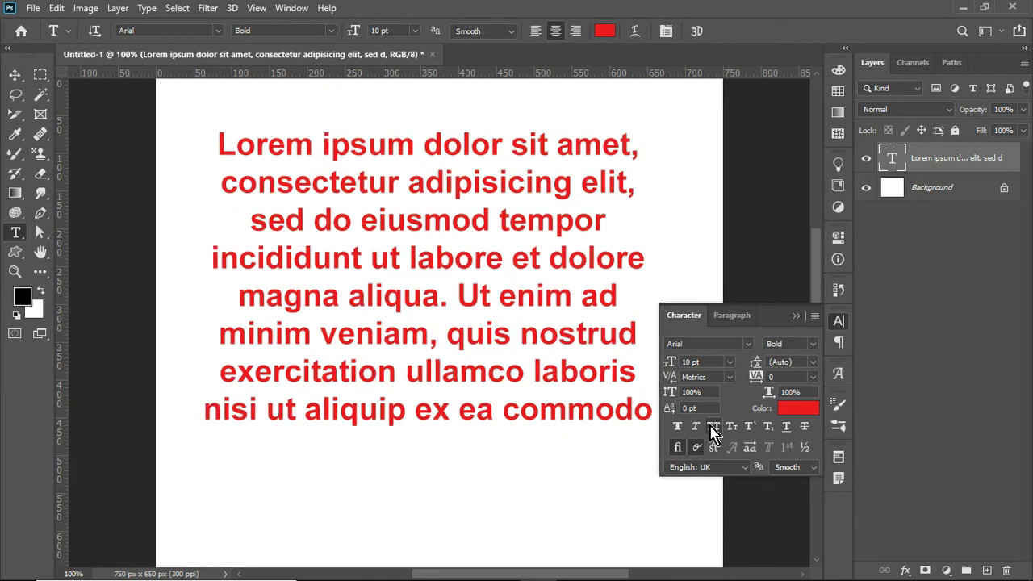
left_click(837, 323)
left_click(838, 324)
left_click(837, 321)
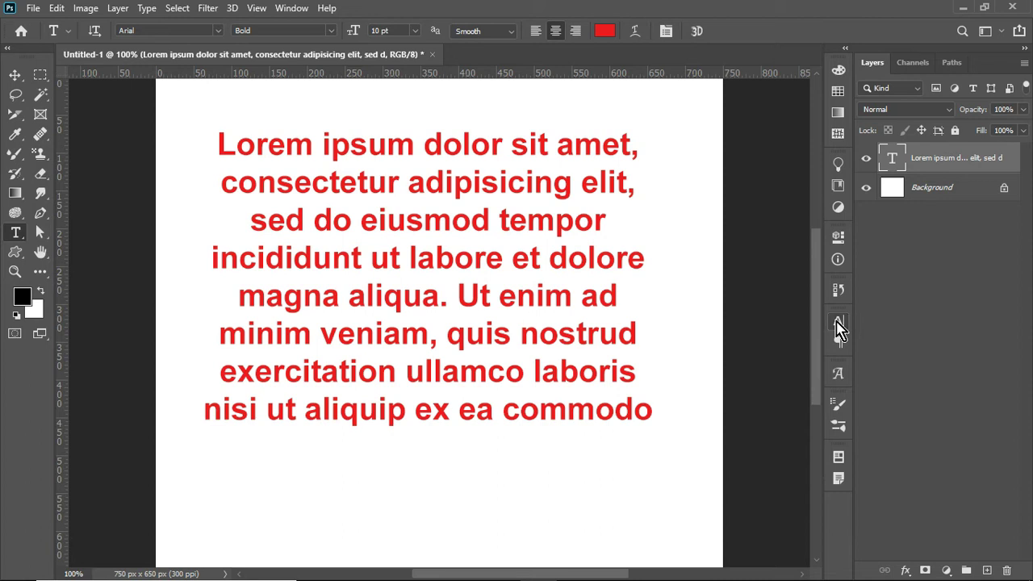
- Examine which Edit commands are available with all the paragraph text selected and with only the text cursor placed, and end text editing
left_click(305, 148)
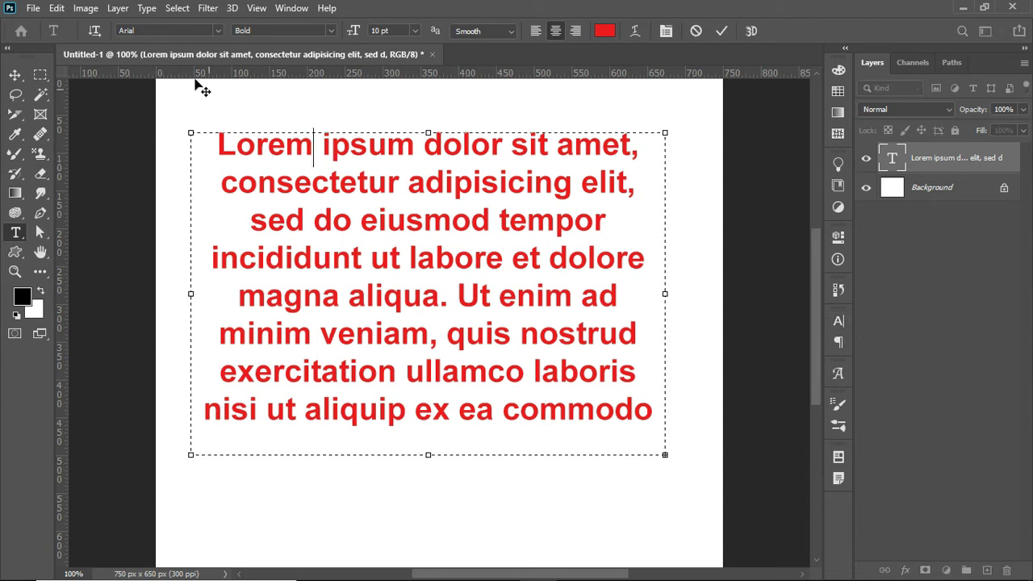
key("ctrl+a")
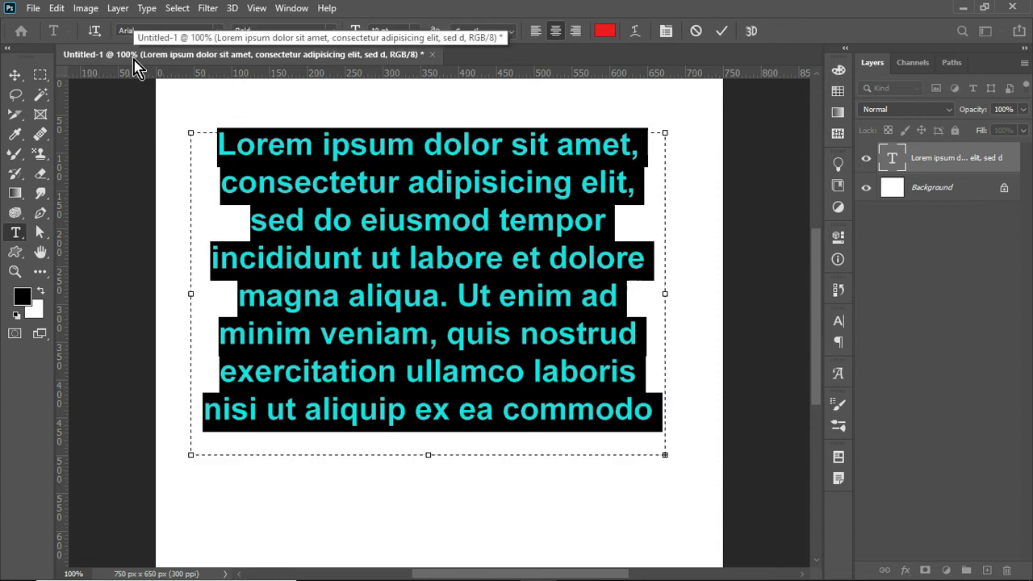
left_click(56, 10)
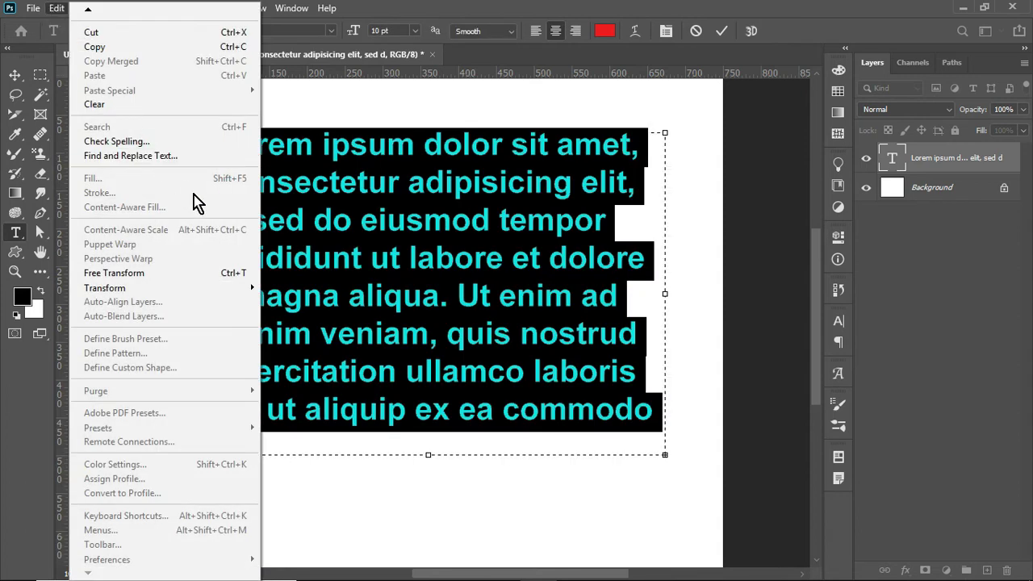
left_click(384, 194)
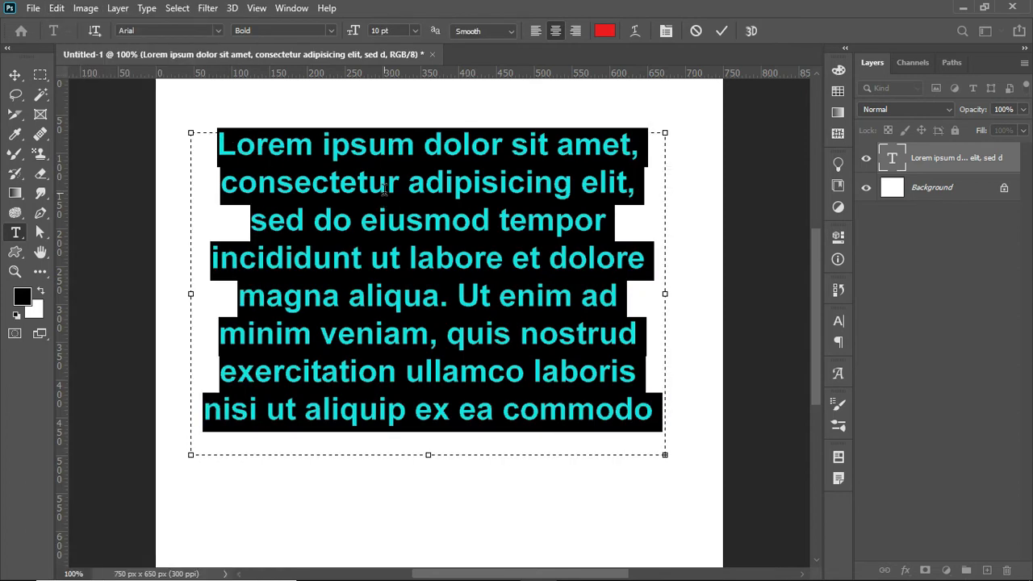
left_click(372, 131)
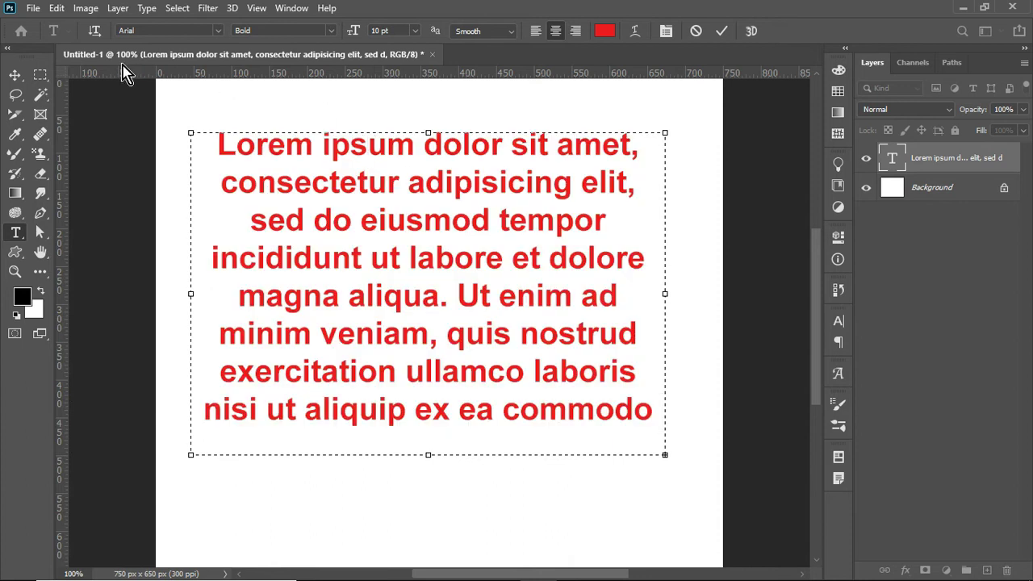
left_click(55, 10)
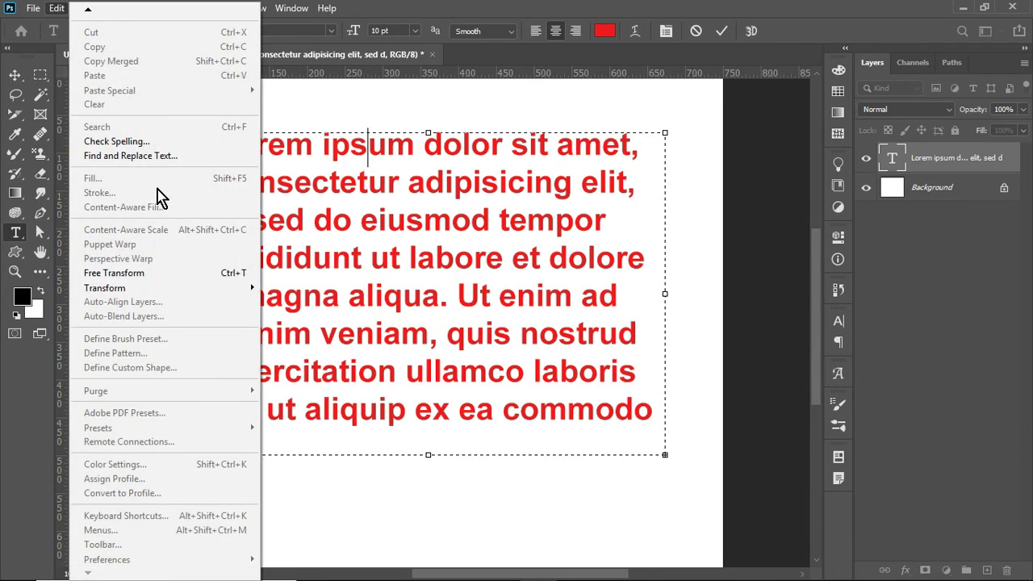
left_click(413, 216)
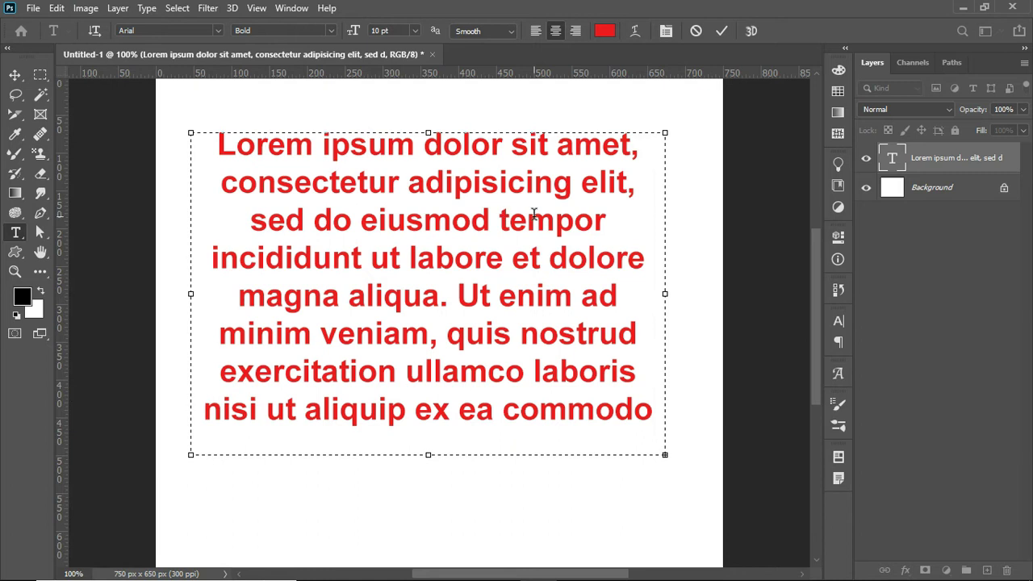
left_click(744, 249)
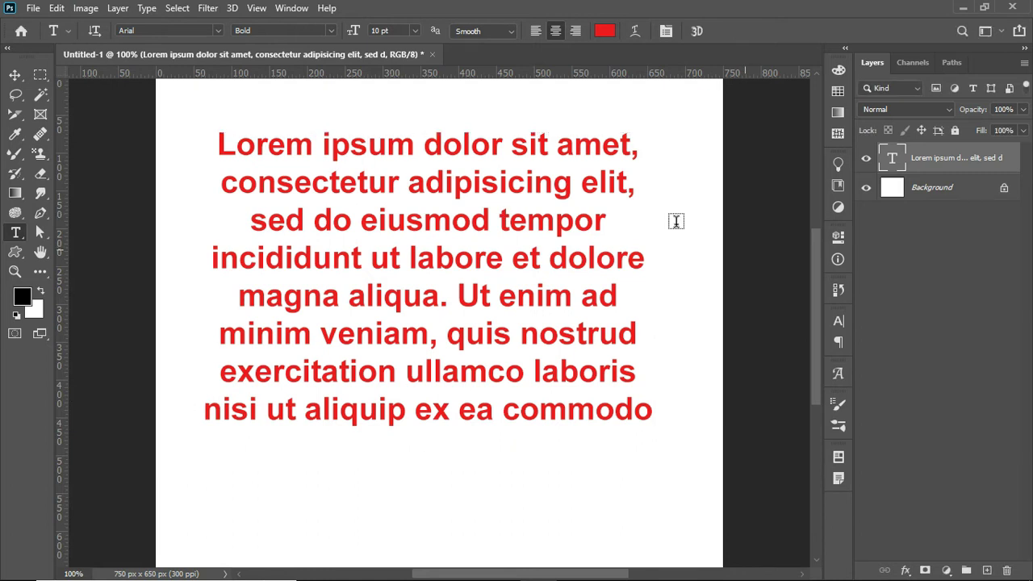
- Open Search and look through its Photoshop, Learn and Stock categories, then dismiss its introduction
left_click(57, 9)
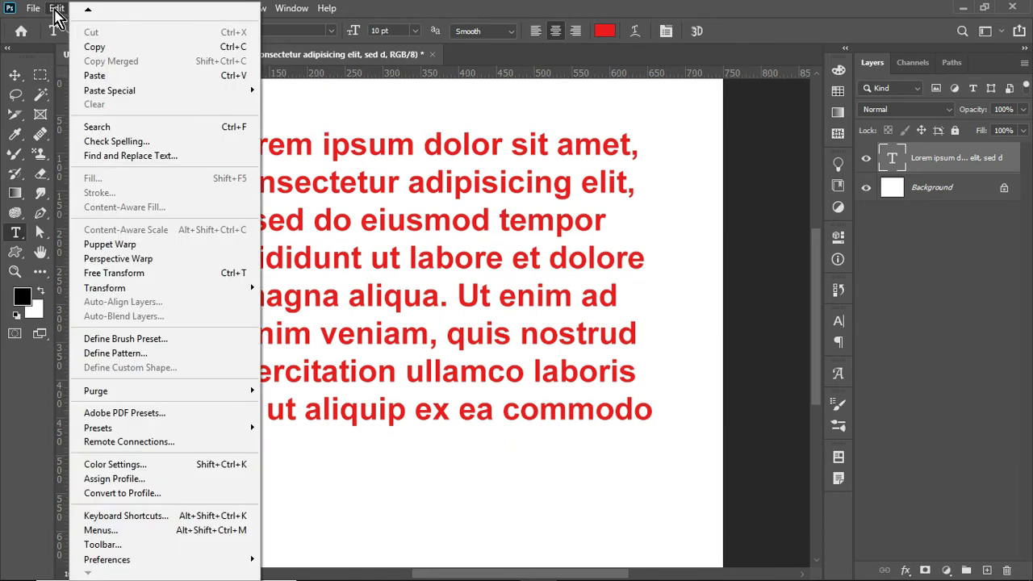
left_click(136, 127)
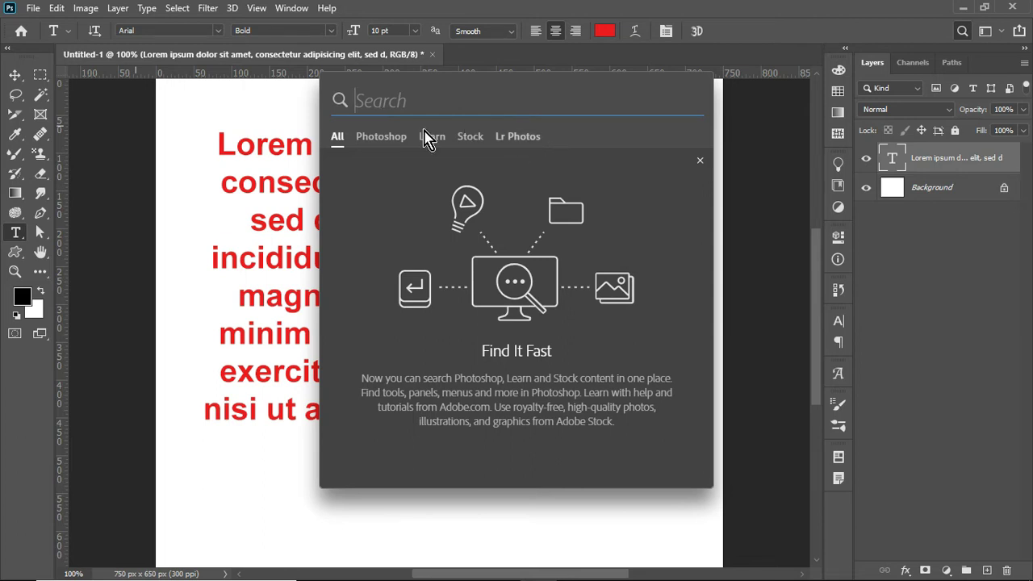
left_click(395, 145)
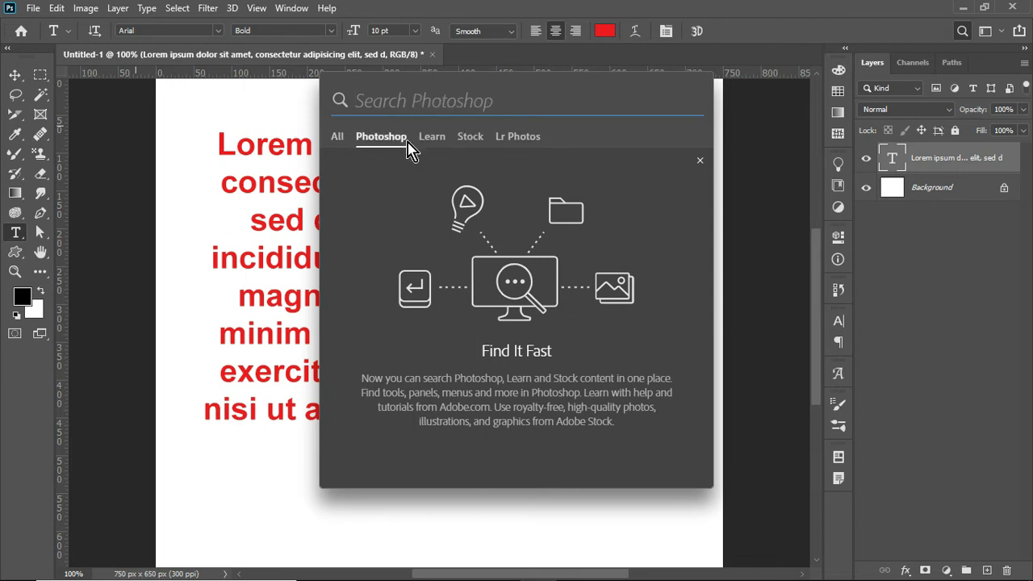
left_click(434, 144)
left_click(470, 143)
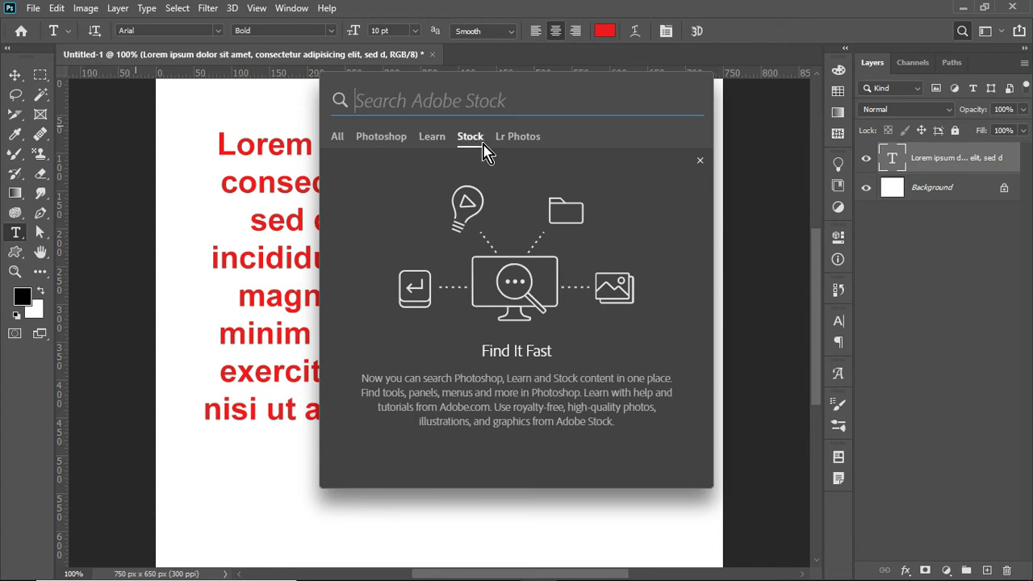
left_click(699, 162)
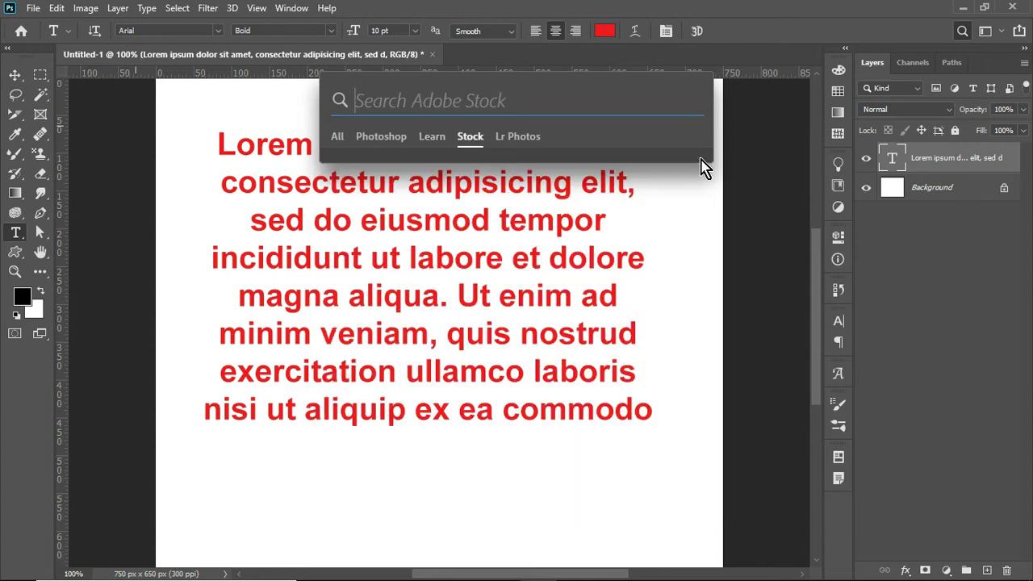
- Insert the word "bay" before "adipisicing" in the second line of the paragraph
left_click(53, 8)
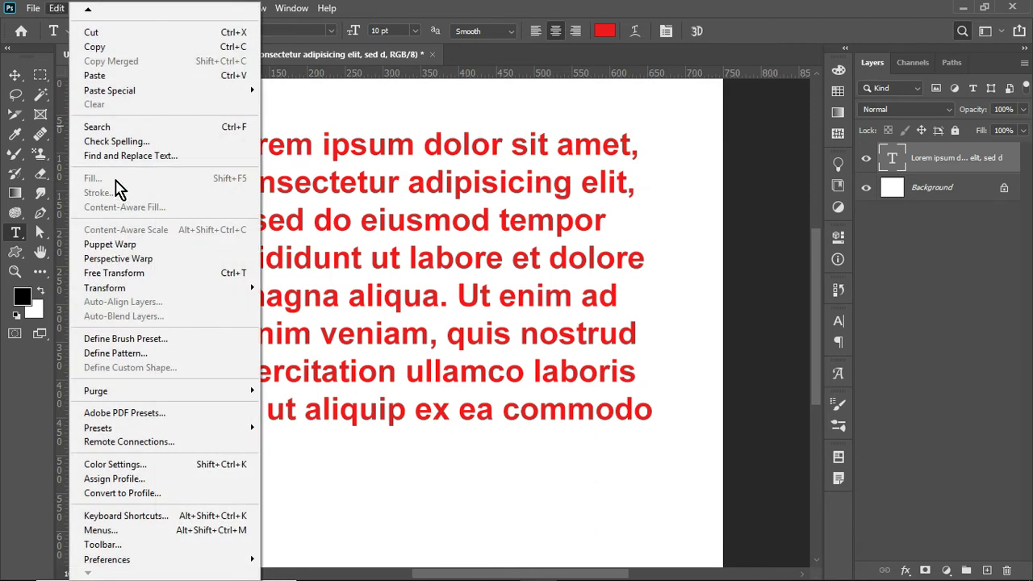
left_click(466, 212)
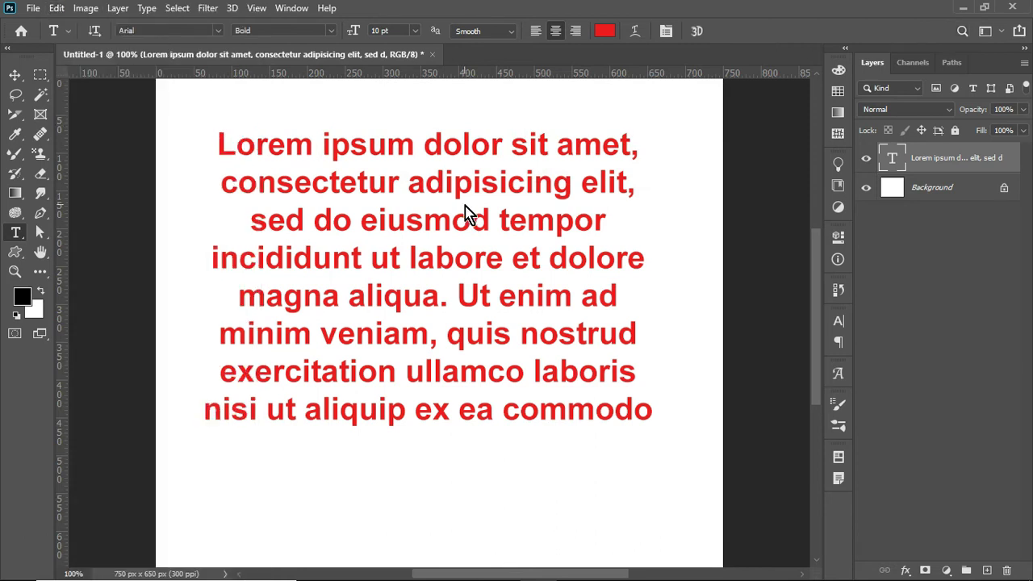
left_click(414, 185)
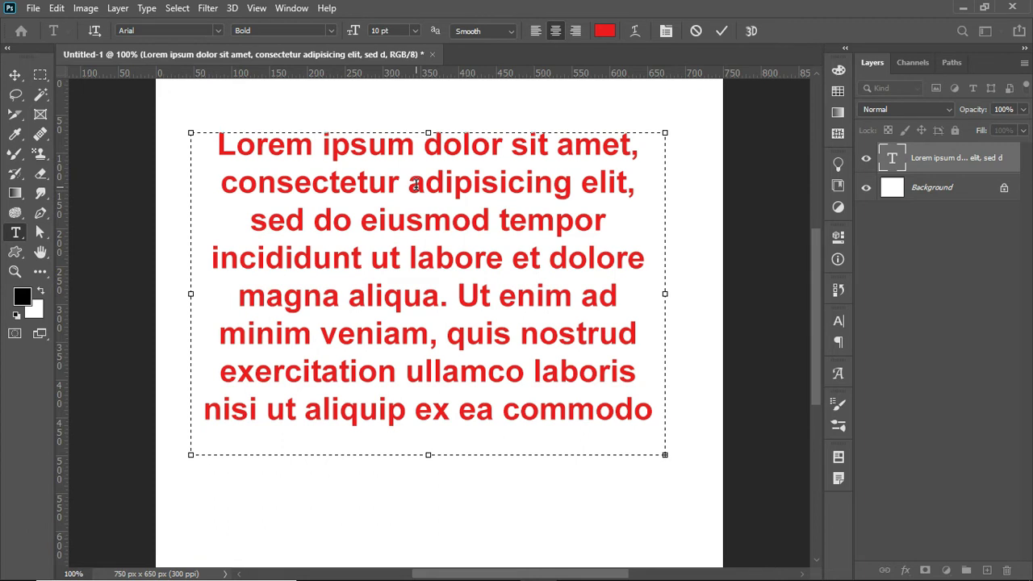
type("bay ")
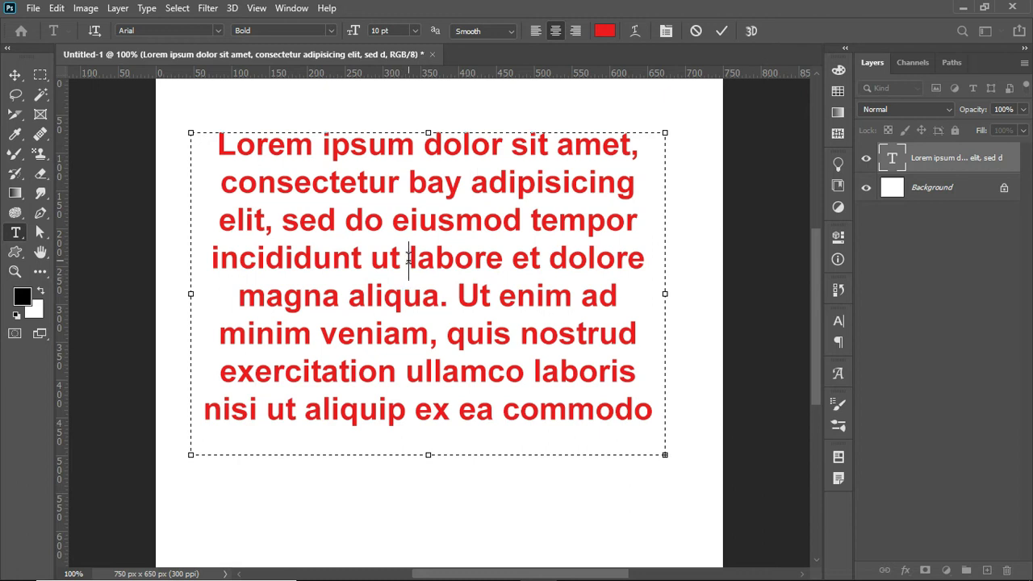
- Insert the word "bay" before "labore" in the fourth line of the paragraph
type(" b")
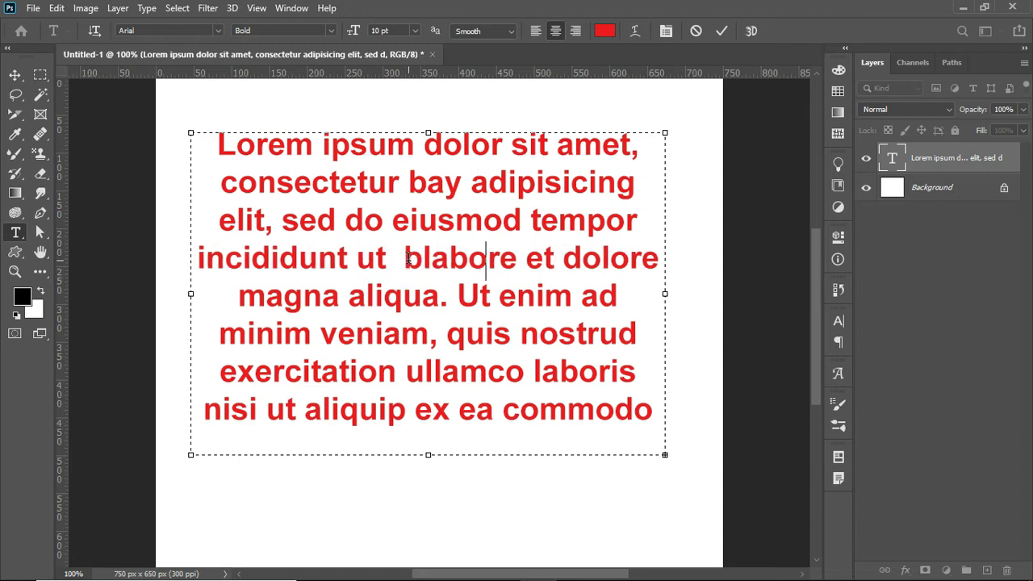
type("Y")
key("BackSpace")
type("A")
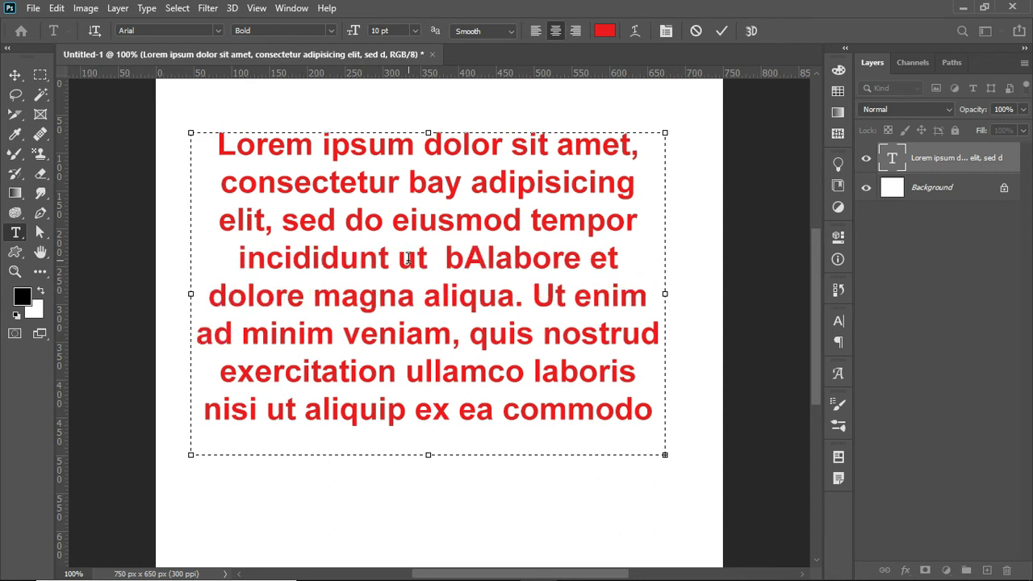
key("BackSpace")
type("at")
key("BackSpace")
type("y")
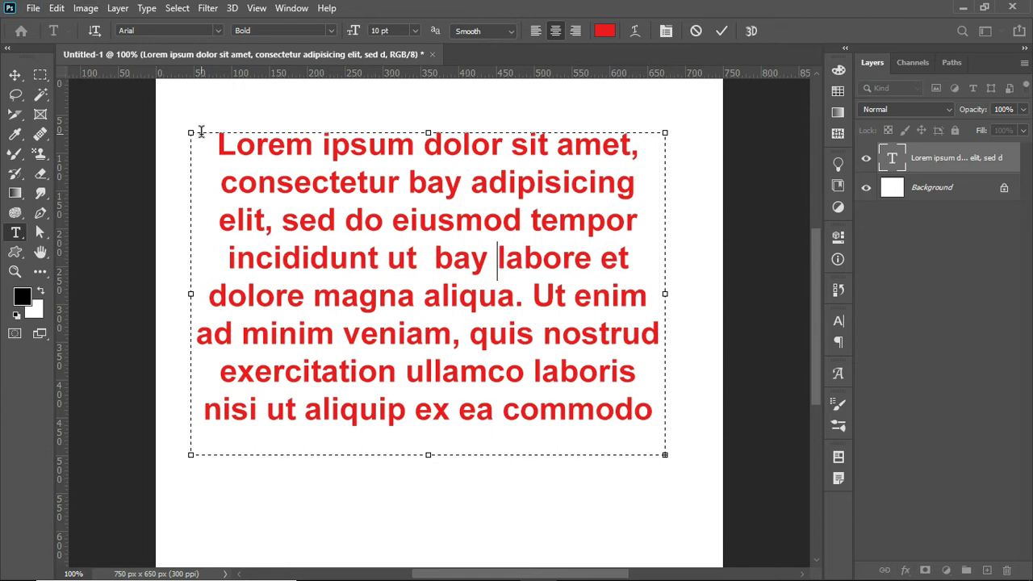
- Run Check Spelling on the whole paragraph and change "Lorem" to the suggestion "Lo rem"
key("ctrl+a")
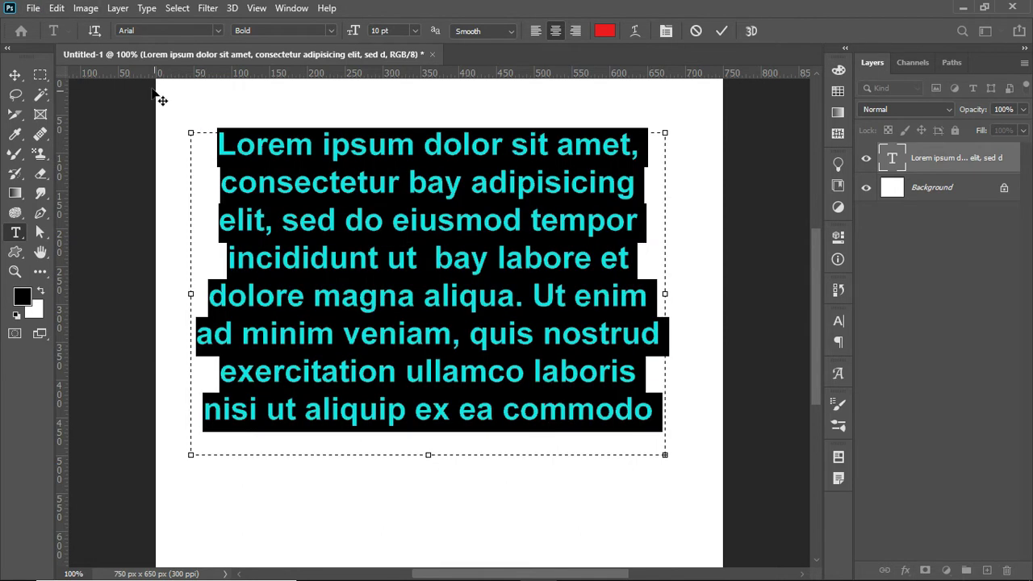
left_click(55, 10)
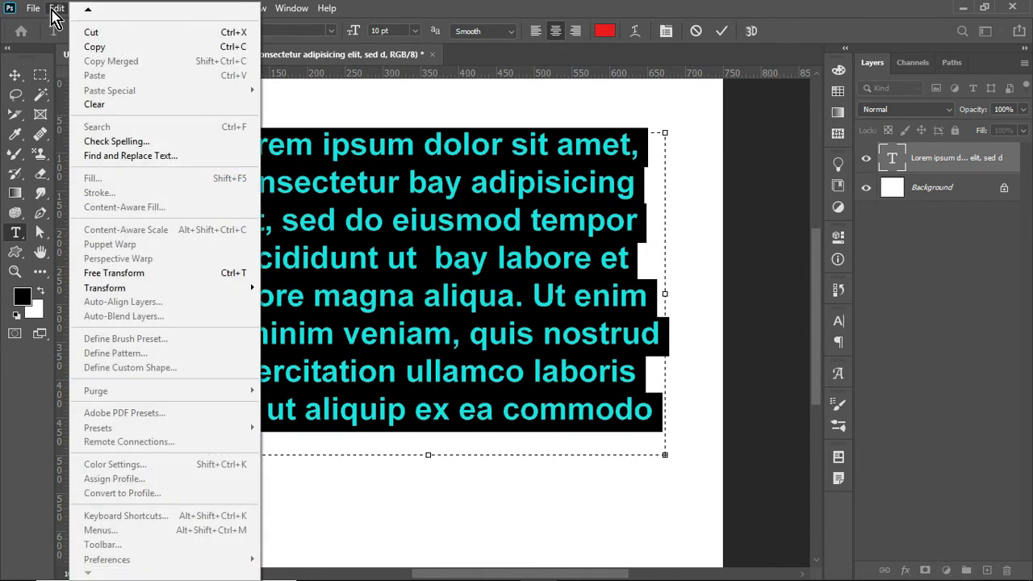
left_click(150, 142)
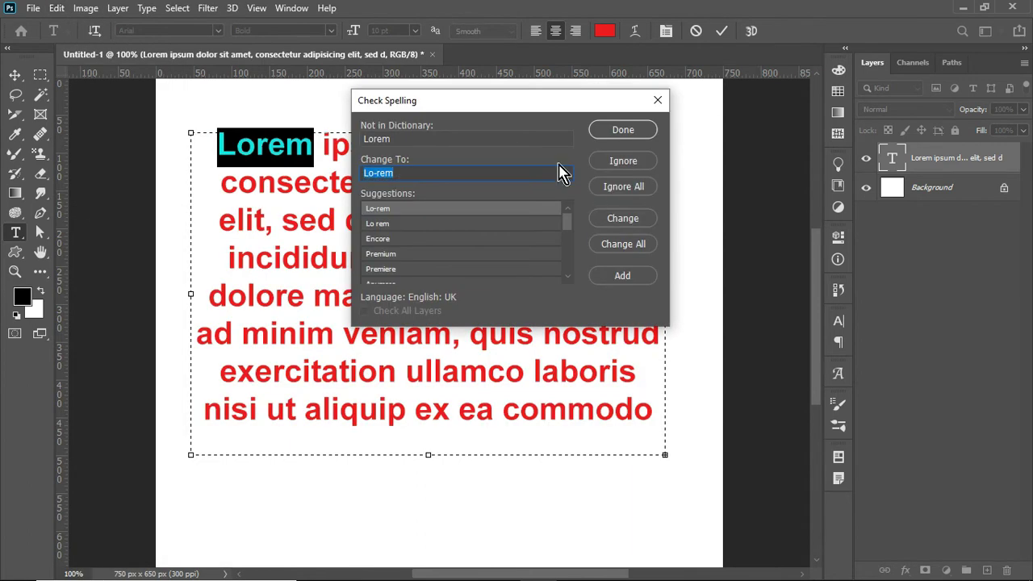
left_click_drag(540, 105, 847, 184)
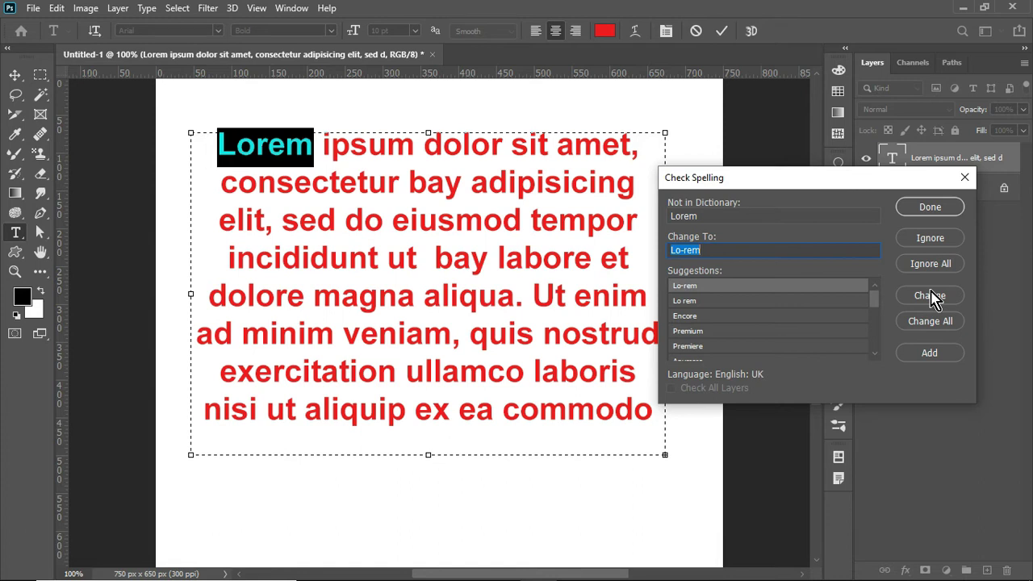
left_click(683, 301)
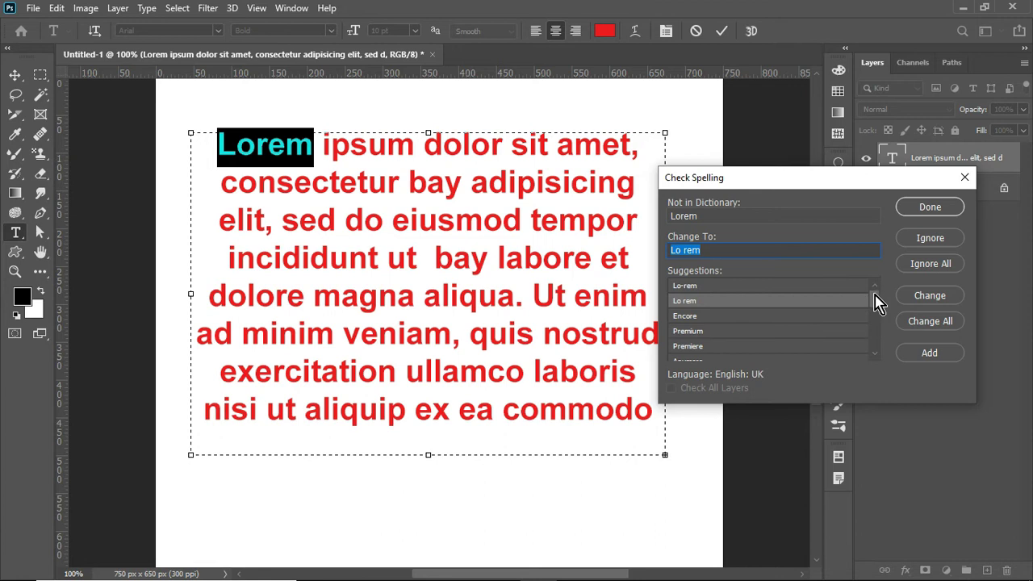
left_click(926, 296)
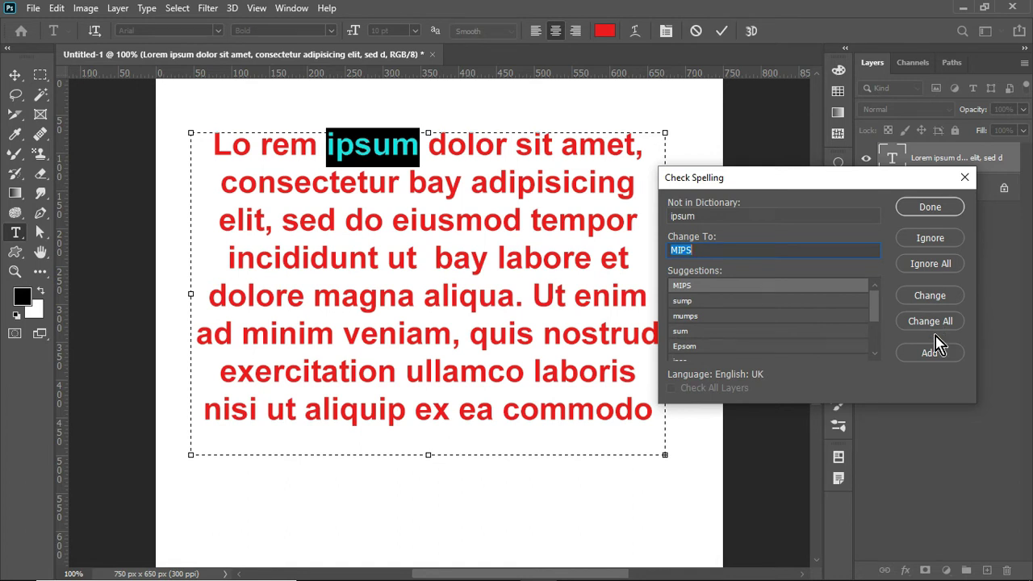
- Add the flagged words "ipsum" and "dolor" to the spelling dictionary
left_click(937, 359)
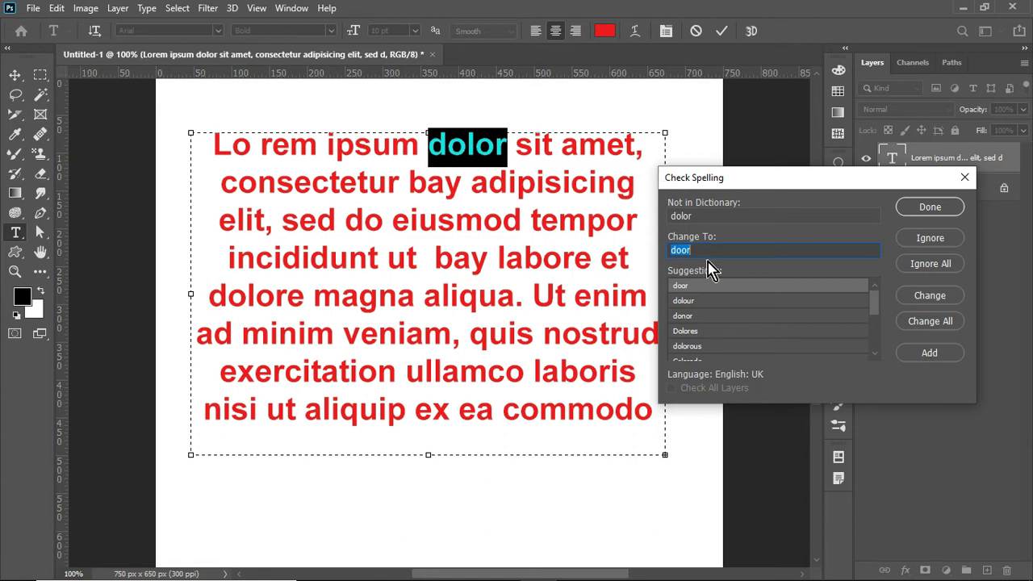
left_click(918, 353)
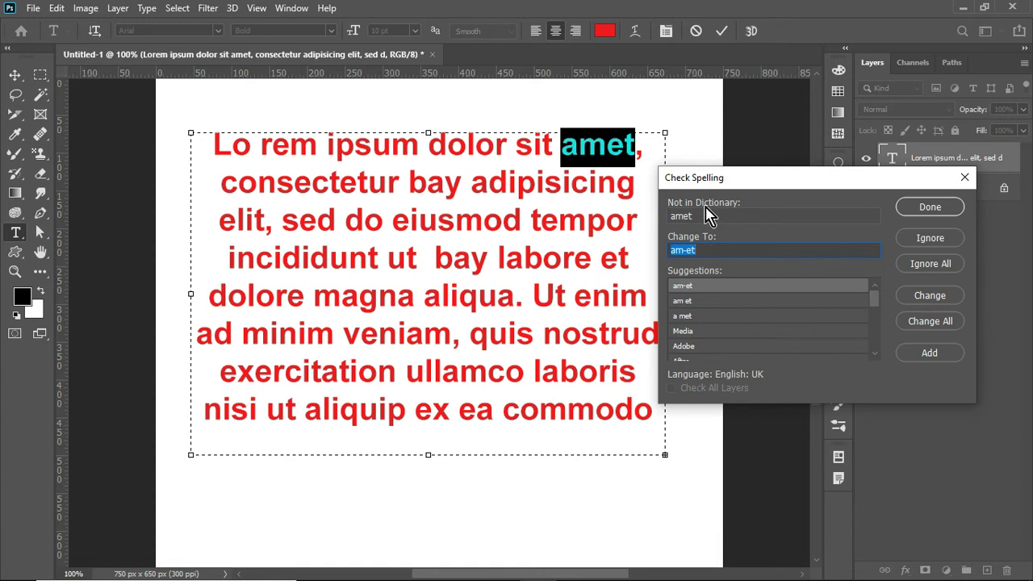
- Finish the spelling check and try to find "bay" in the paragraph with "boy" set as its replacement
left_click(929, 207)
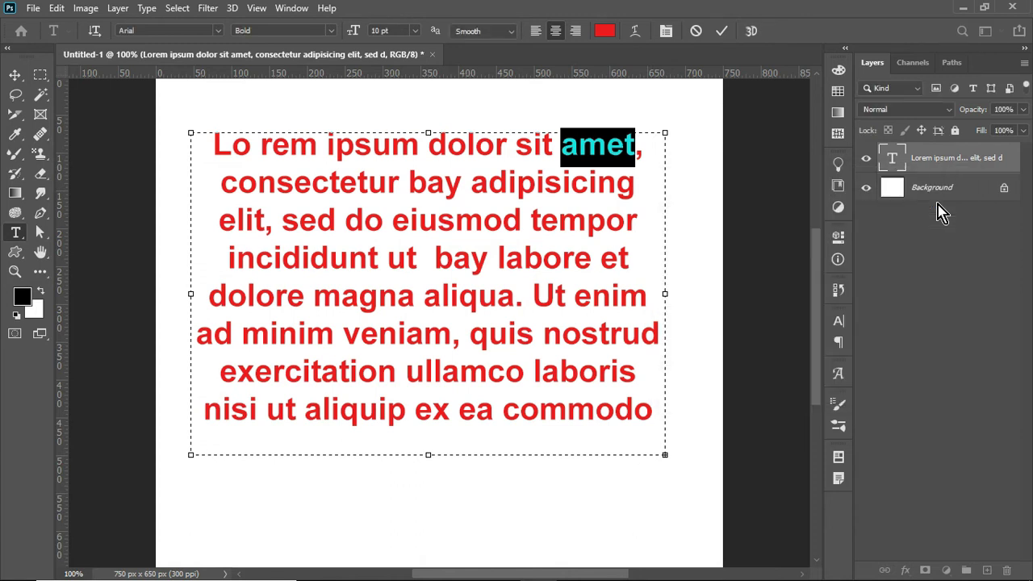
left_click(56, 10)
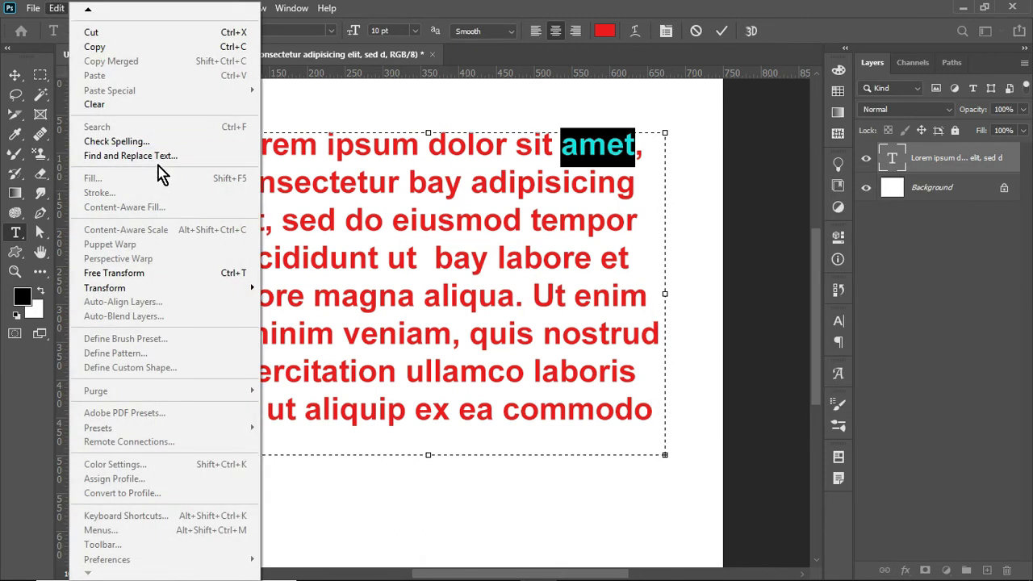
left_click(129, 156)
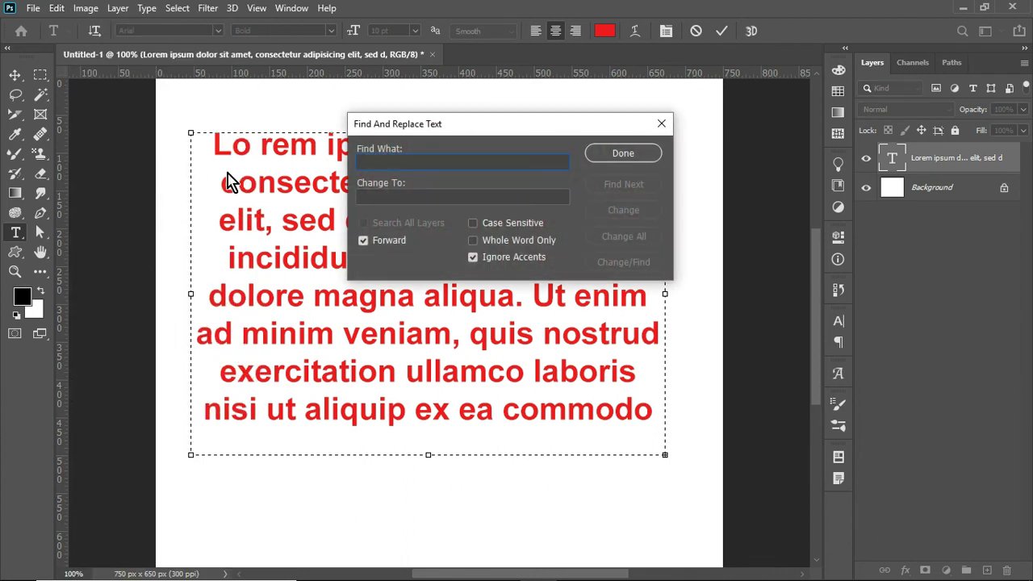
type("b")
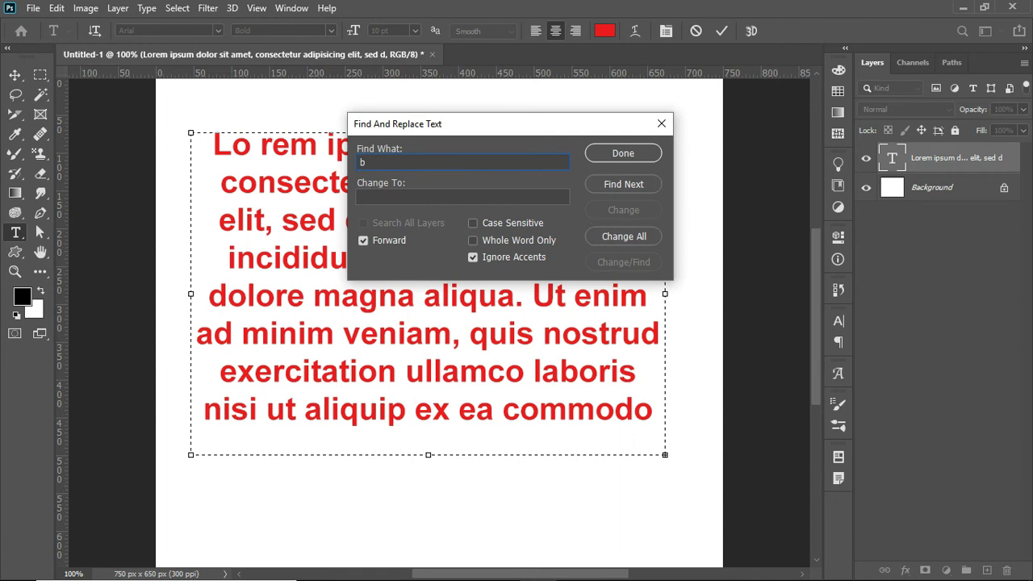
type("ay")
left_click(404, 199)
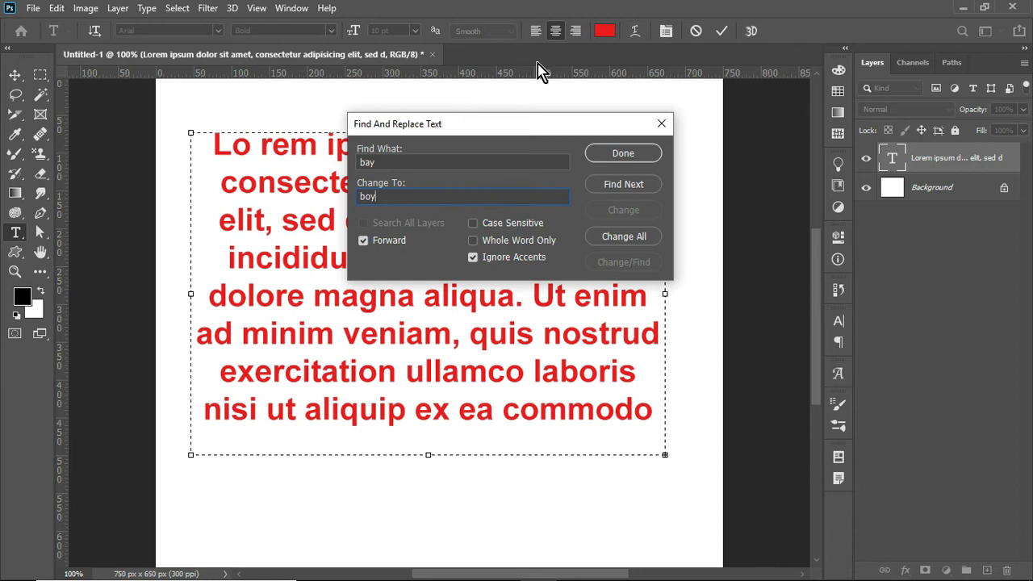
left_click_drag(544, 129, 829, 304)
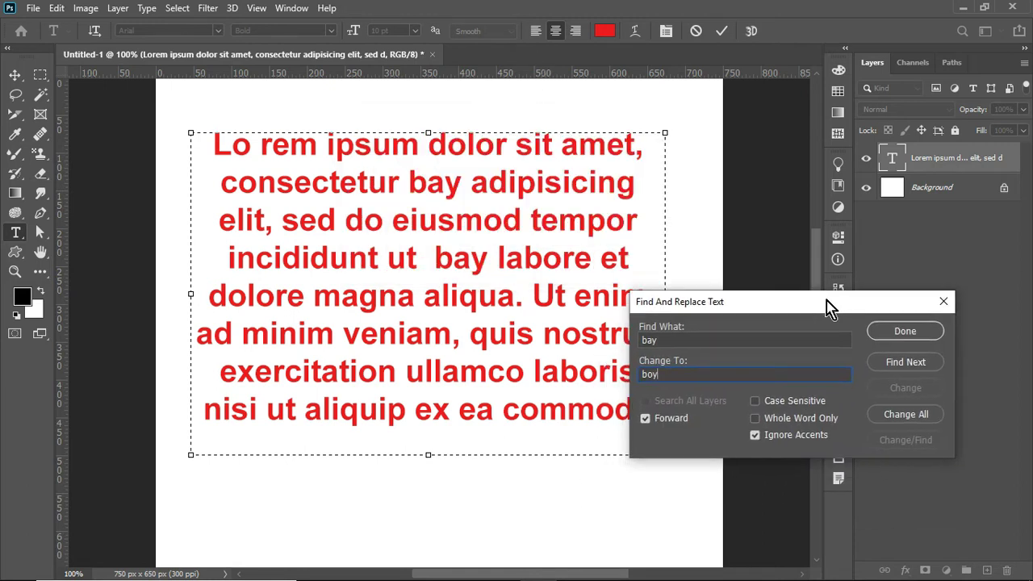
left_click(895, 363)
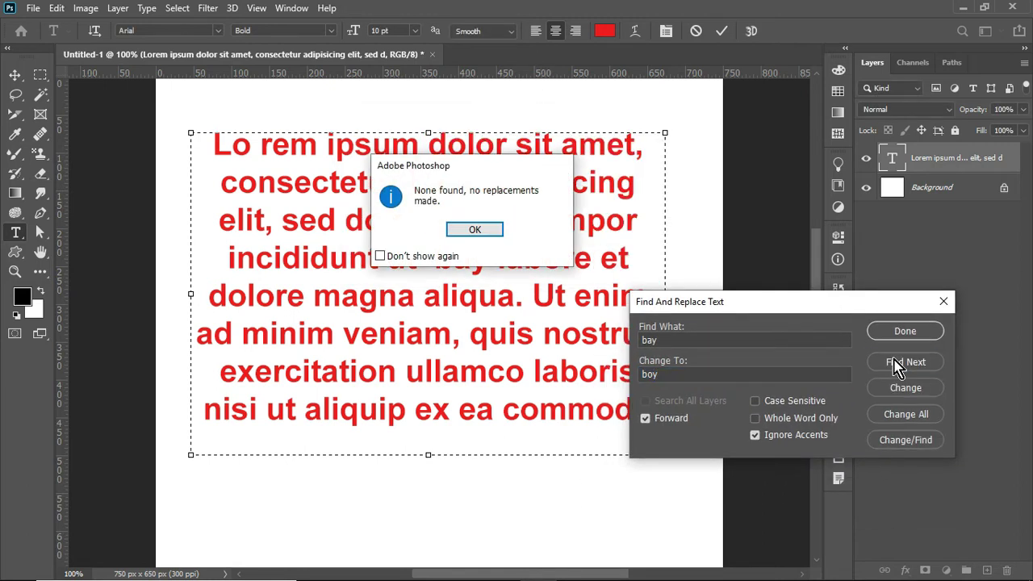
left_click(478, 226)
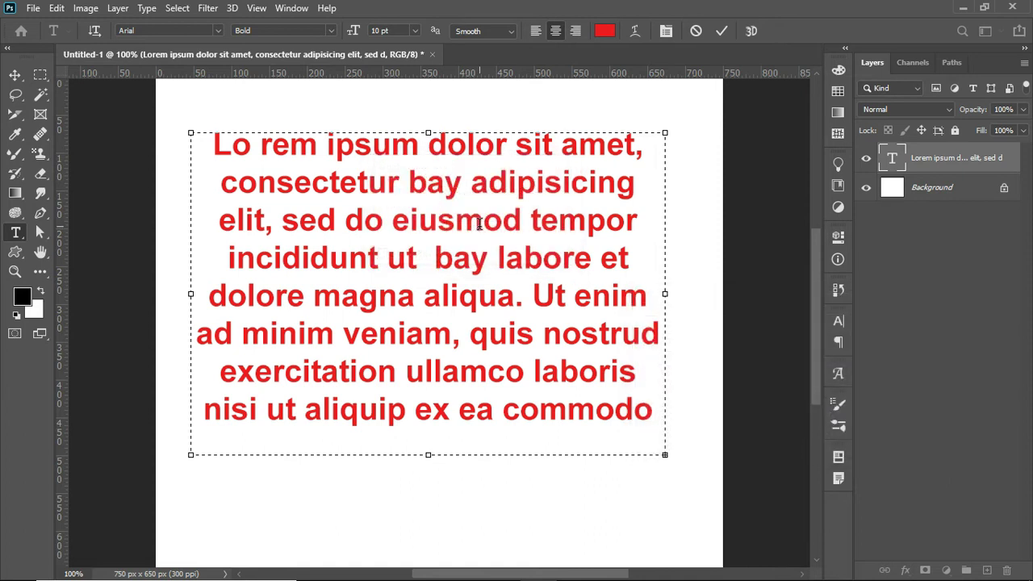
- Select the whole paragraph and use Find and Replace Text to change "bay" in the second line to "boy"
key("ctrl+a")
left_click(56, 8)
left_click(129, 155)
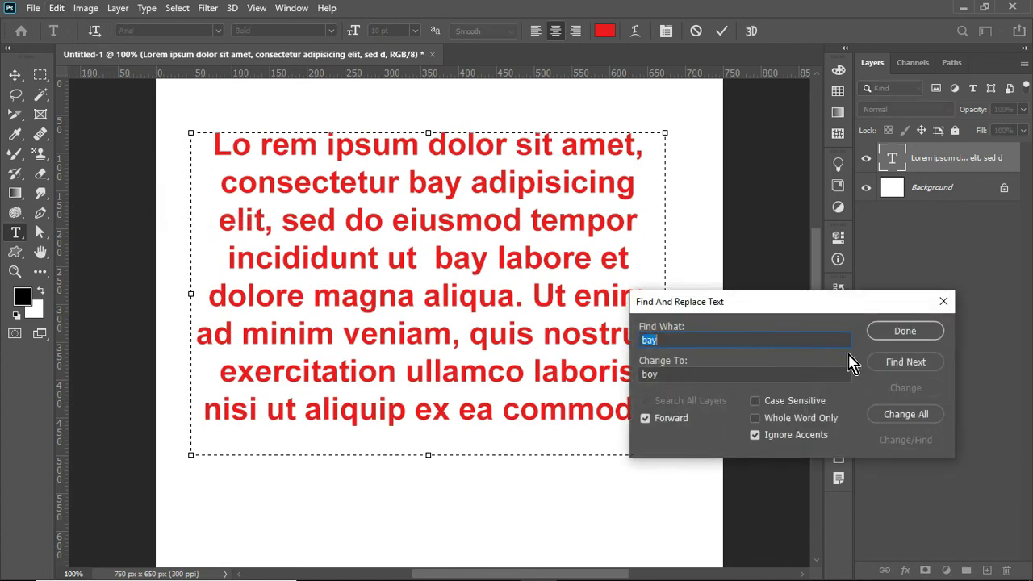
left_click(887, 365)
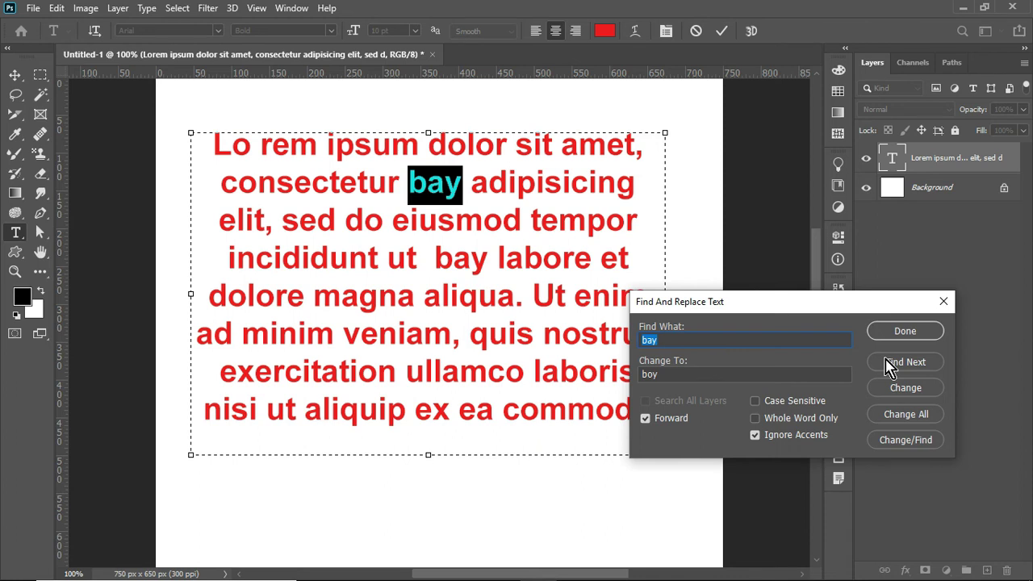
left_click(904, 390)
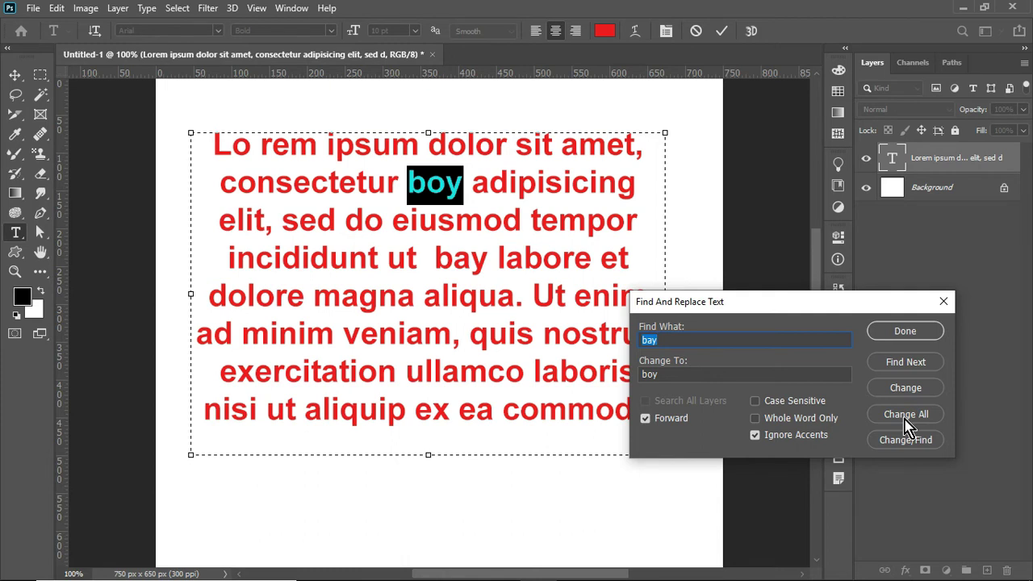
left_click(905, 332)
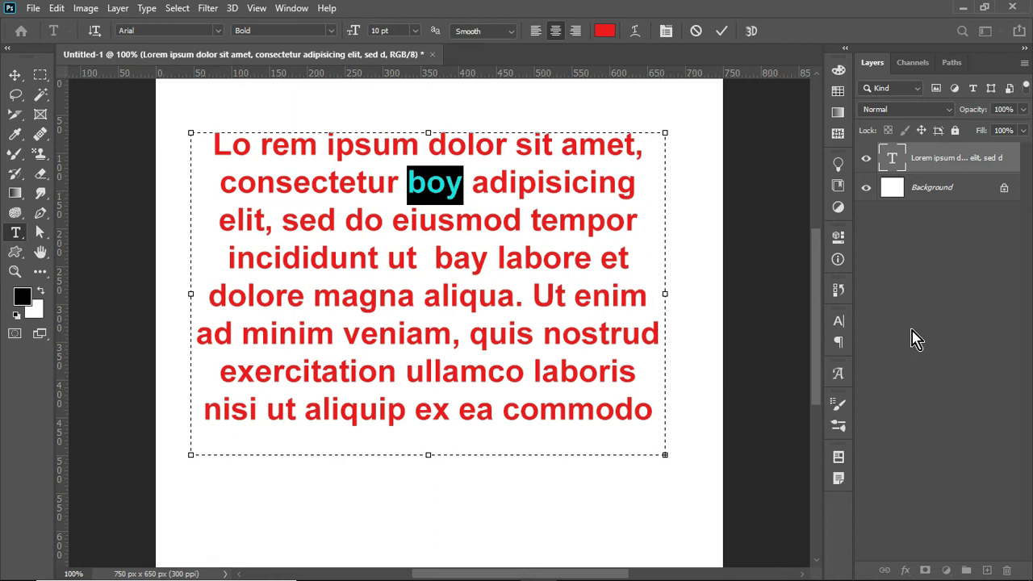
- Discard the uncommitted paragraph text together with its text layer
left_click(56, 9)
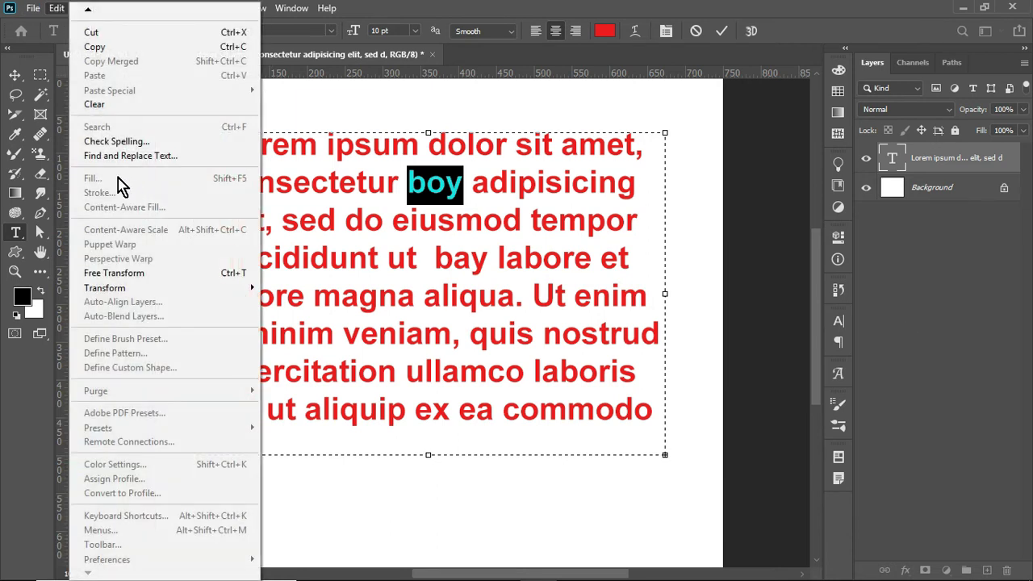
left_click(498, 452)
left_click(498, 451)
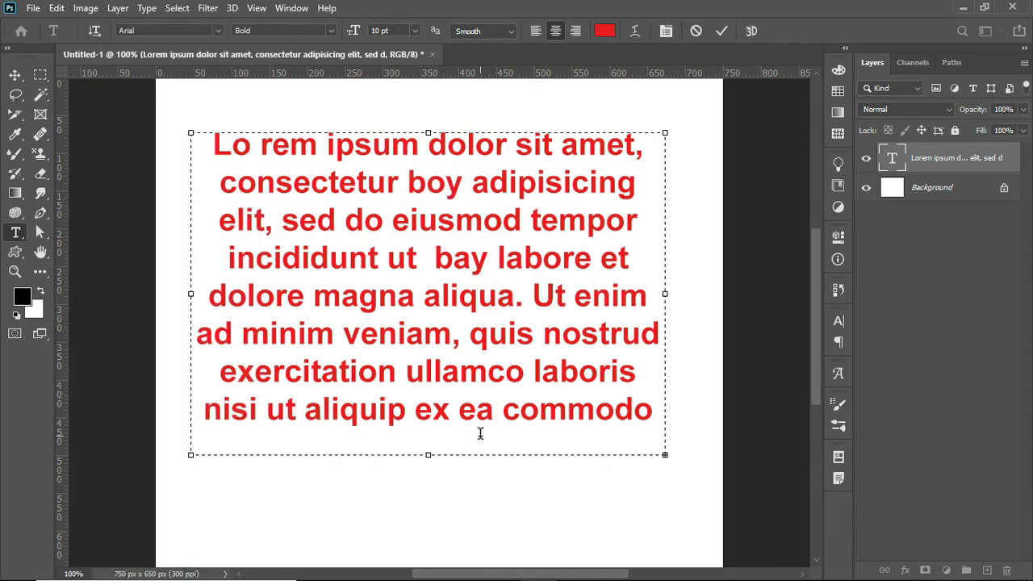
key("Escape")
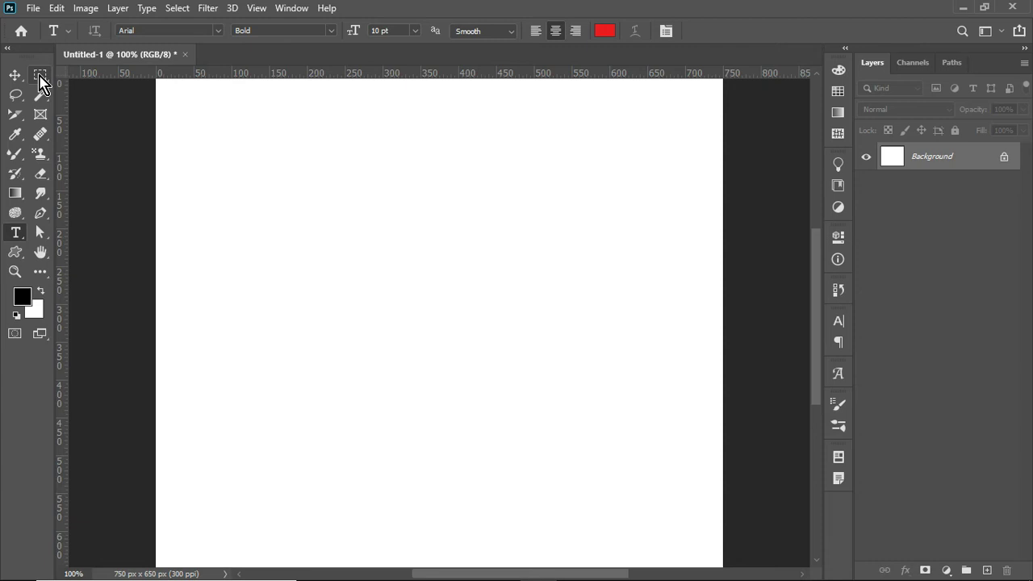
left_click(58, 8)
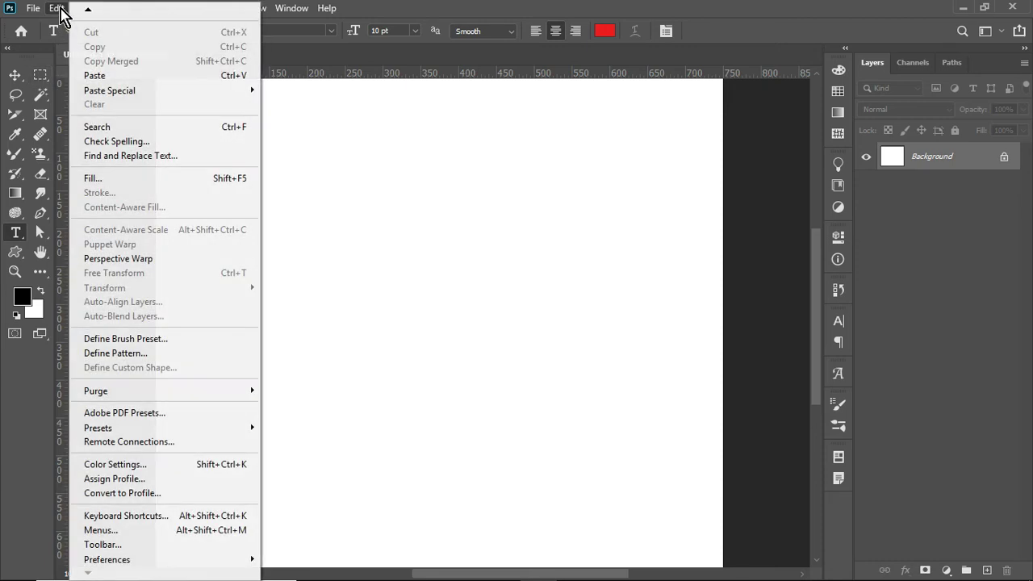
left_click(535, 355)
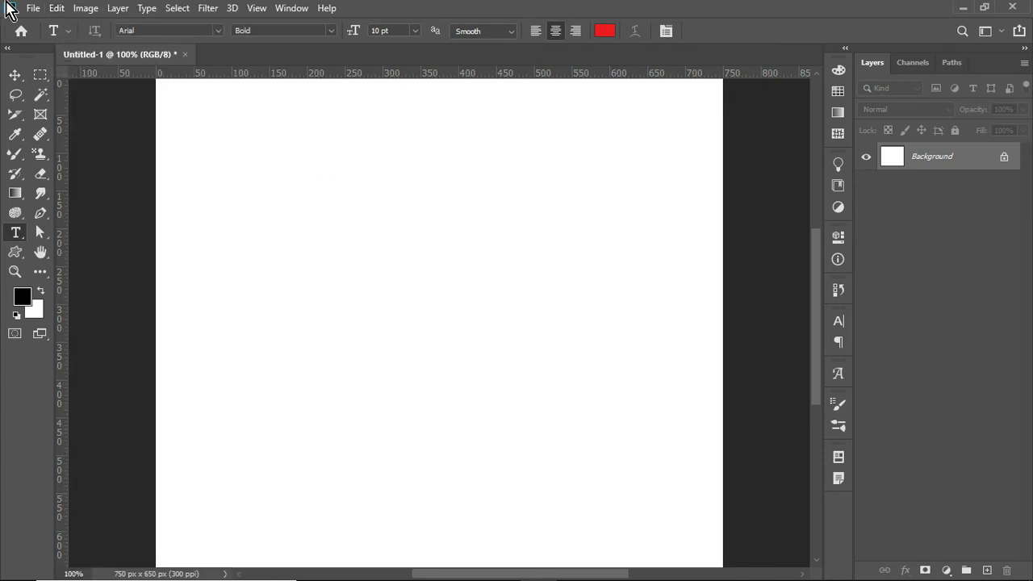
- Draw a rectangular selection about 290 by 180 px in the canvas's upper-left area and add a new empty layer
left_click(41, 75)
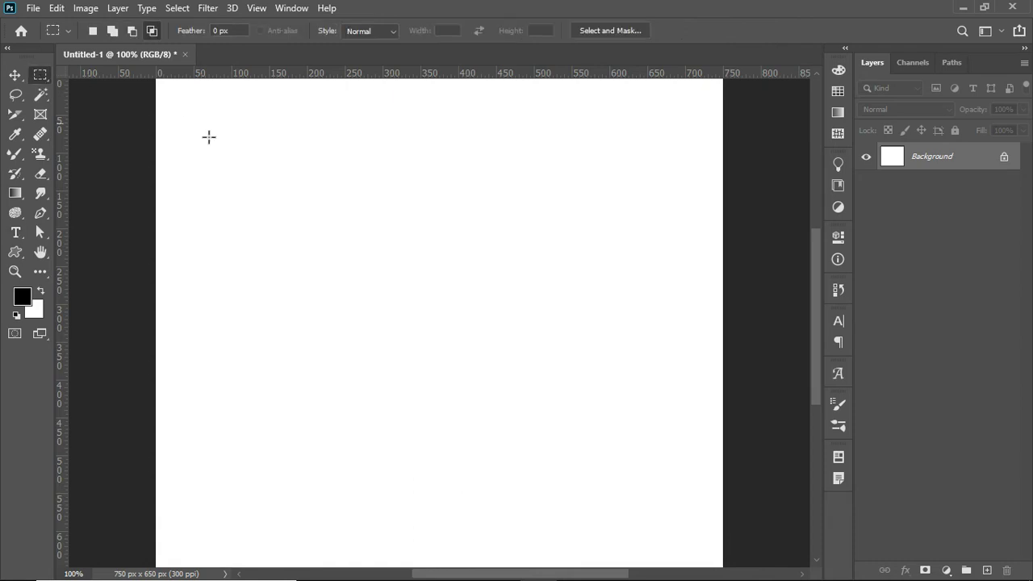
left_click_drag(243, 156, 465, 295)
key("ctrl+shift+n")
key("Return")
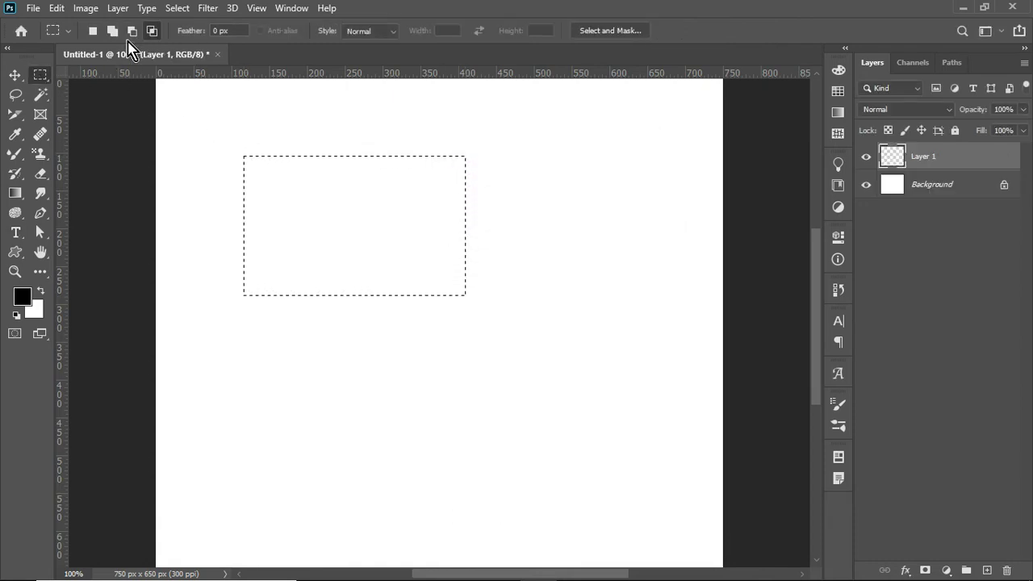
- Fill the rectangular selection on Layer 1 with the black foreground color
left_click(61, 11)
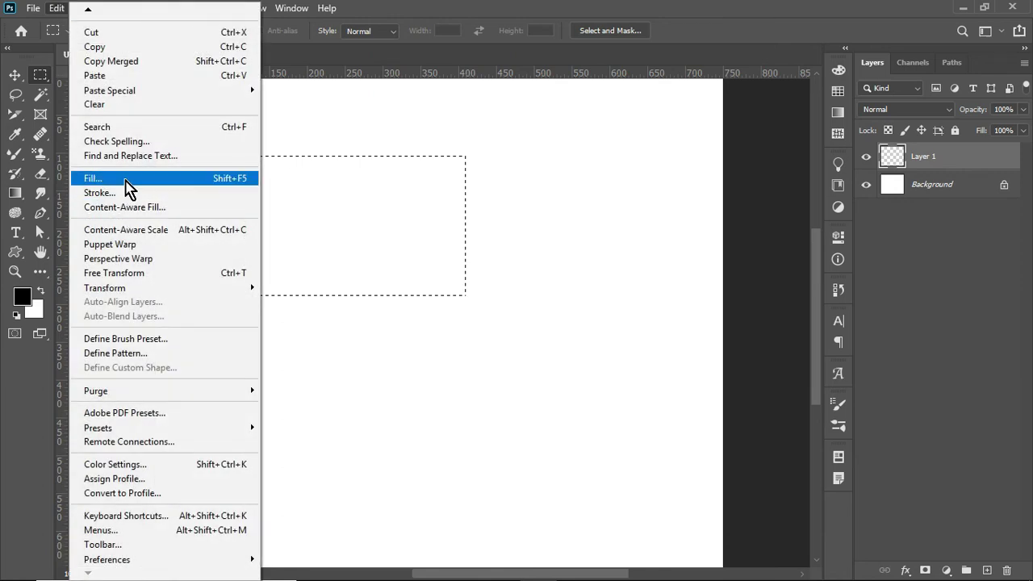
left_click(125, 177)
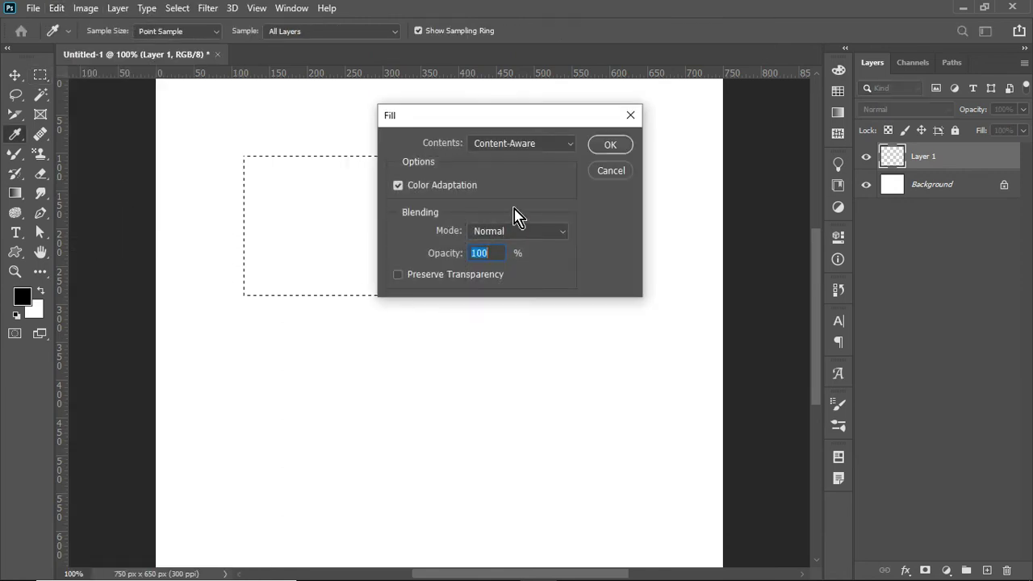
left_click(568, 146)
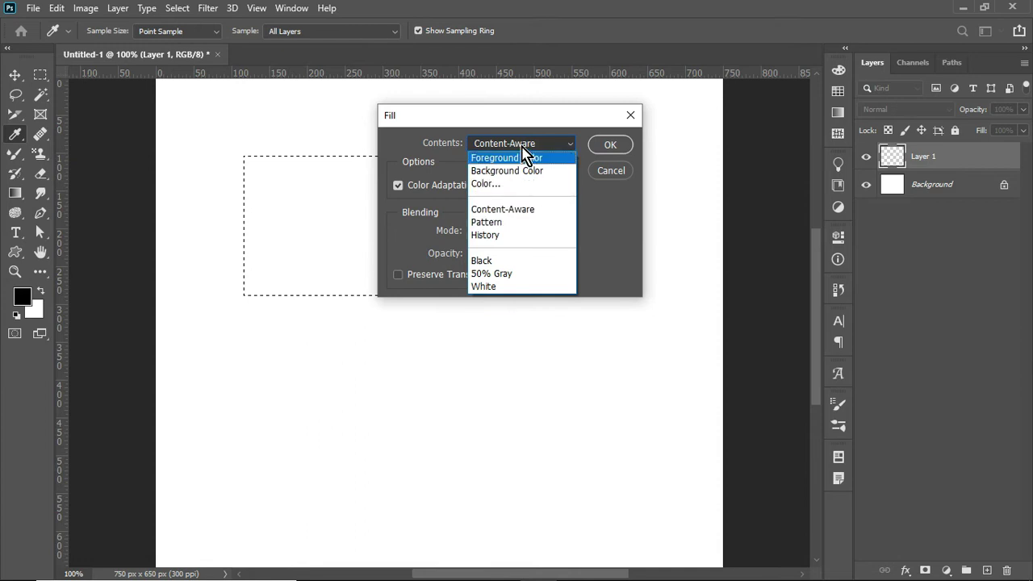
left_click(528, 163)
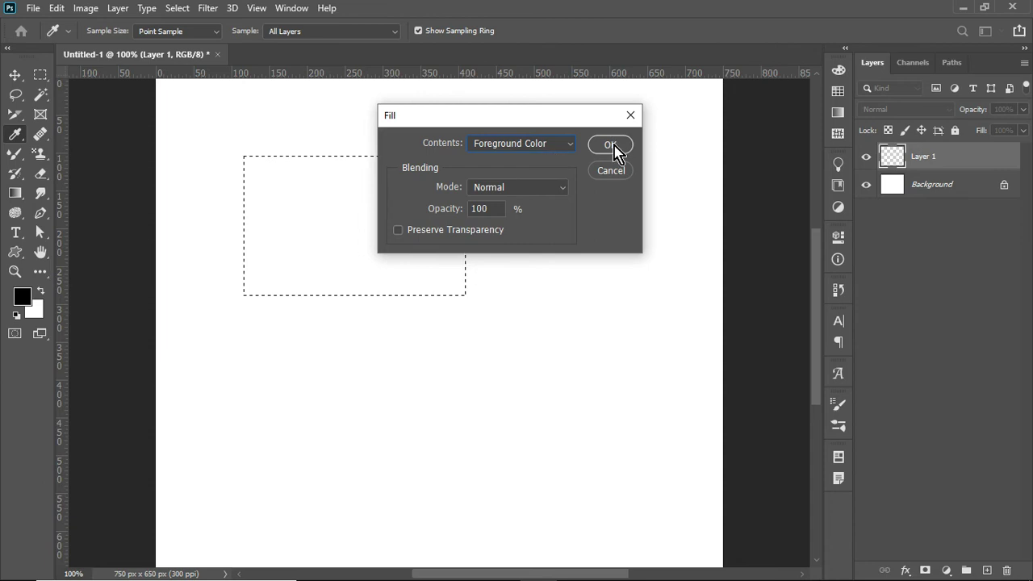
left_click(613, 147)
left_click(613, 146)
- Enlarge the black rectangle proportionally to about 144% with Content-Aware Scale, keeping its upper-left corner in place
left_click(58, 9)
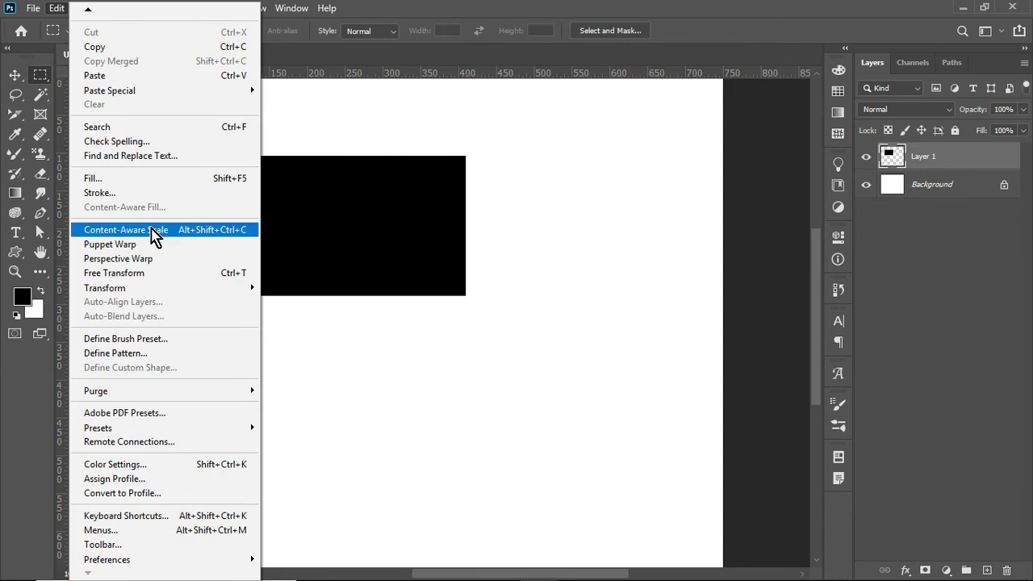
left_click(153, 231)
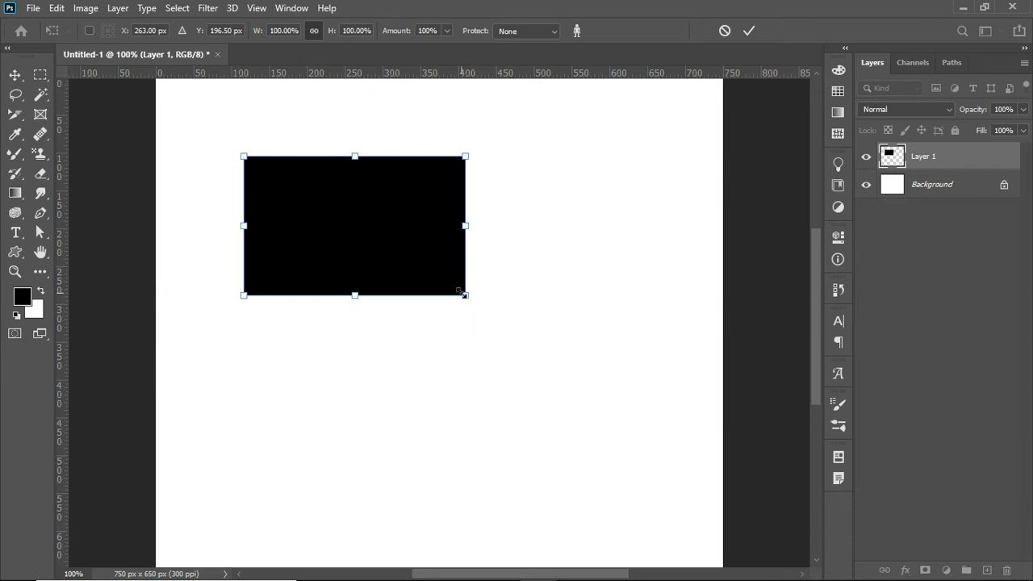
left_click_drag(532, 318, 569, 339)
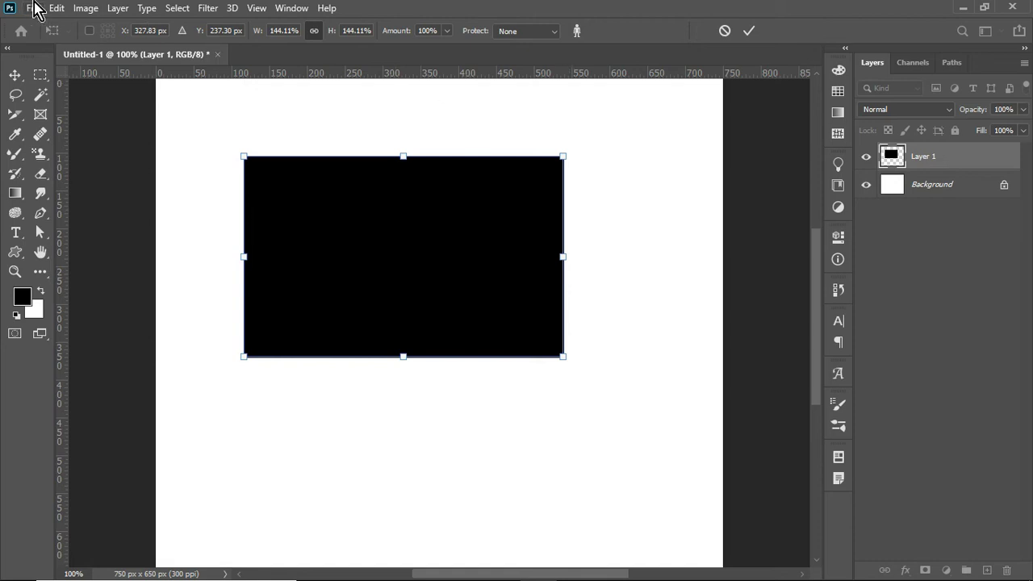
key("Return")
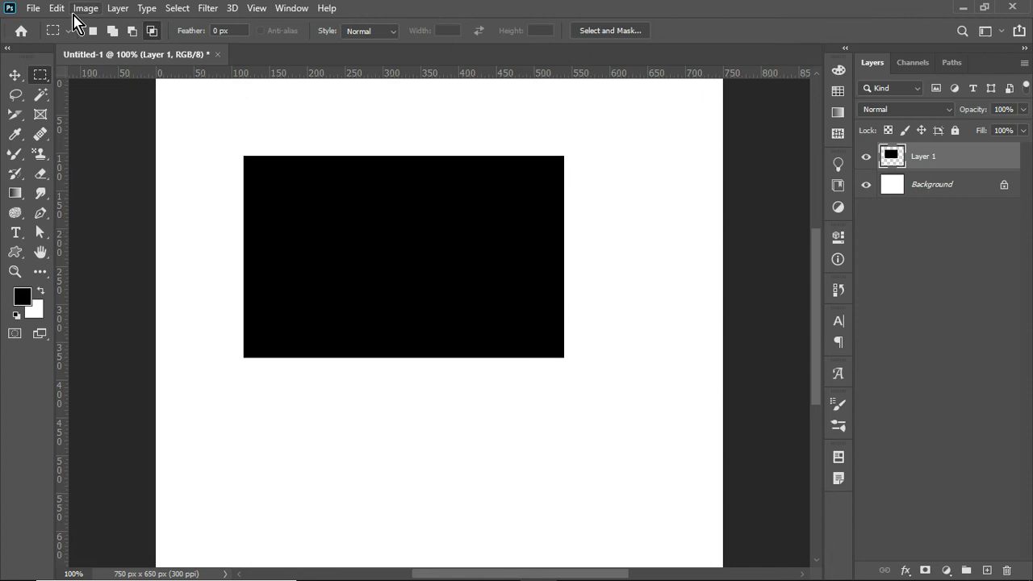
- Try Puppet Warp on the black rectangle by placing and pulling several pins, and undo the applied distortion
left_click(57, 11)
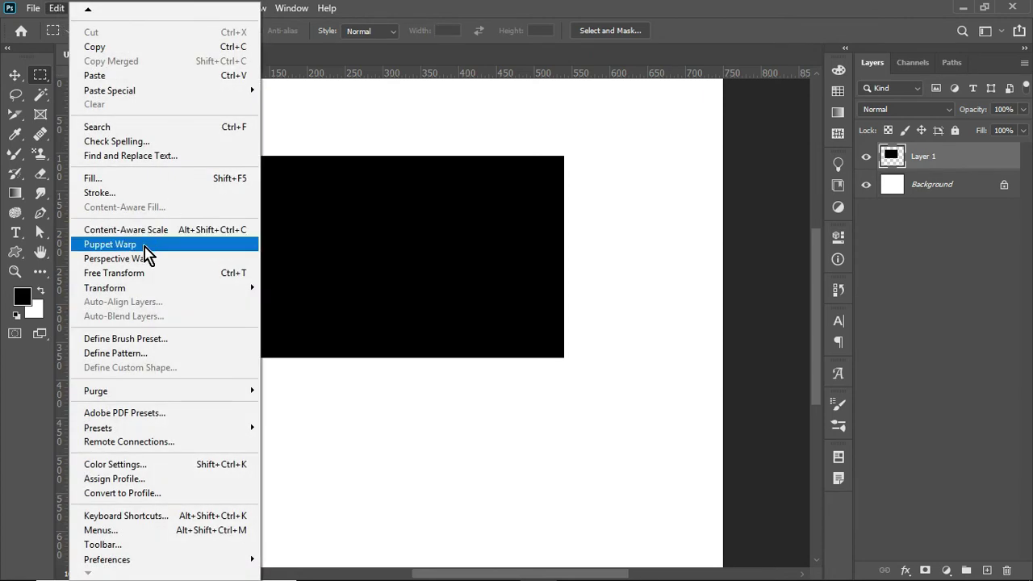
left_click(147, 245)
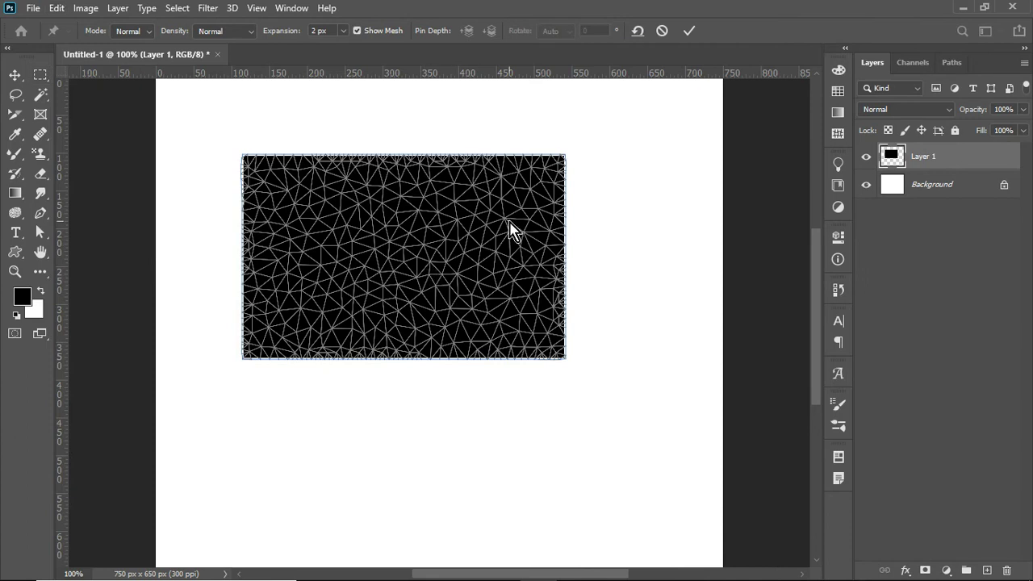
left_click(516, 212)
left_click_drag(516, 212, 646, 214)
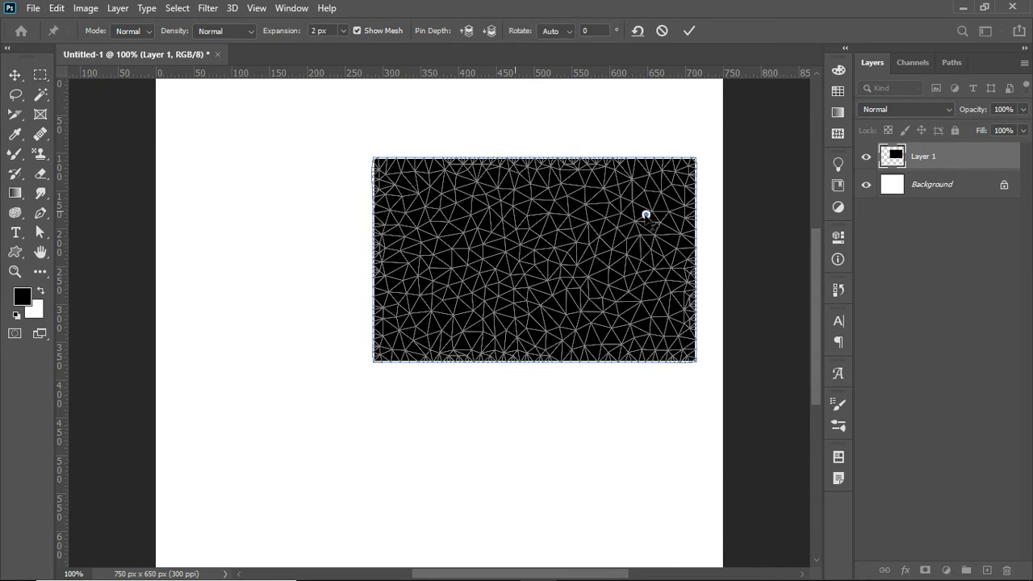
left_click_drag(426, 232, 448, 429)
left_click_drag(465, 274, 306, 117)
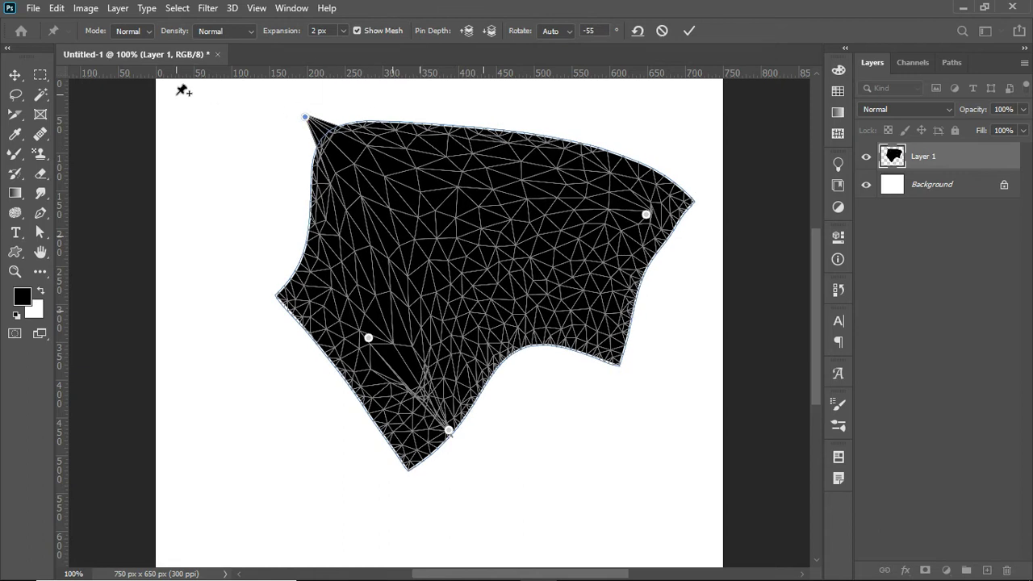
key("Return")
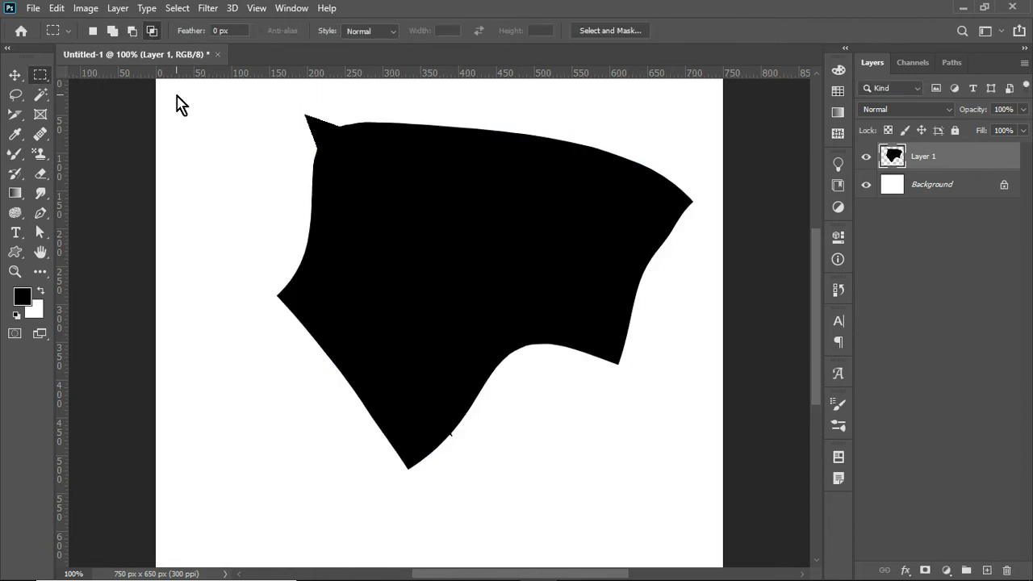
key("ctrl+z")
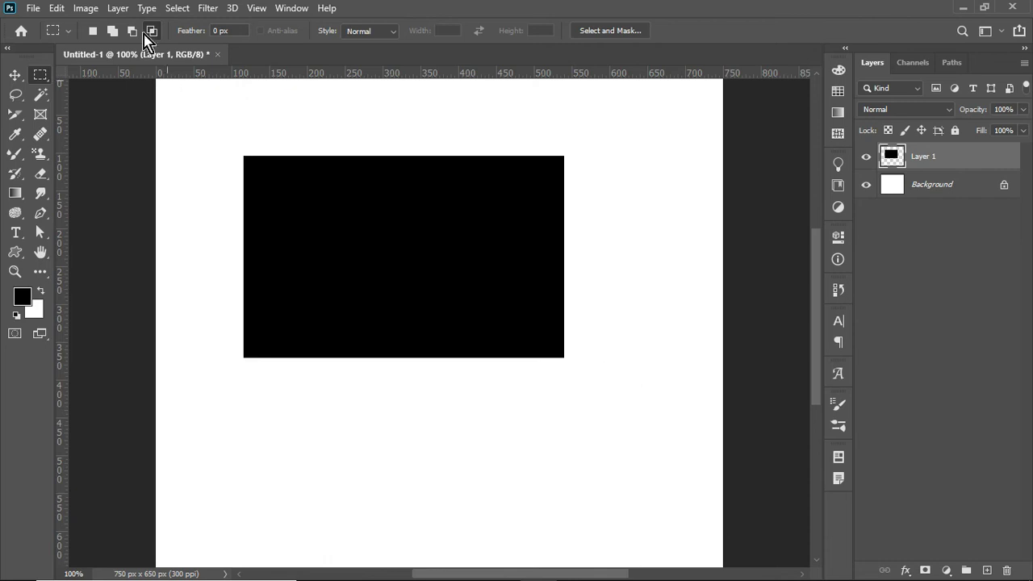
- Define a Perspective Warp plane about 200 by 175 px over the black rectangle's right half and pull its four corners inward
left_click(58, 9)
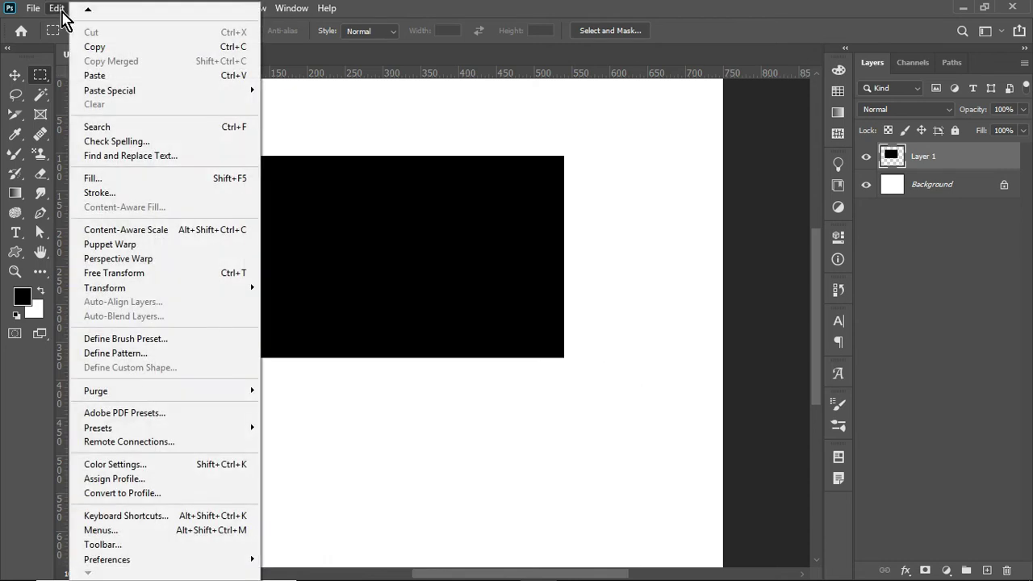
left_click(133, 260)
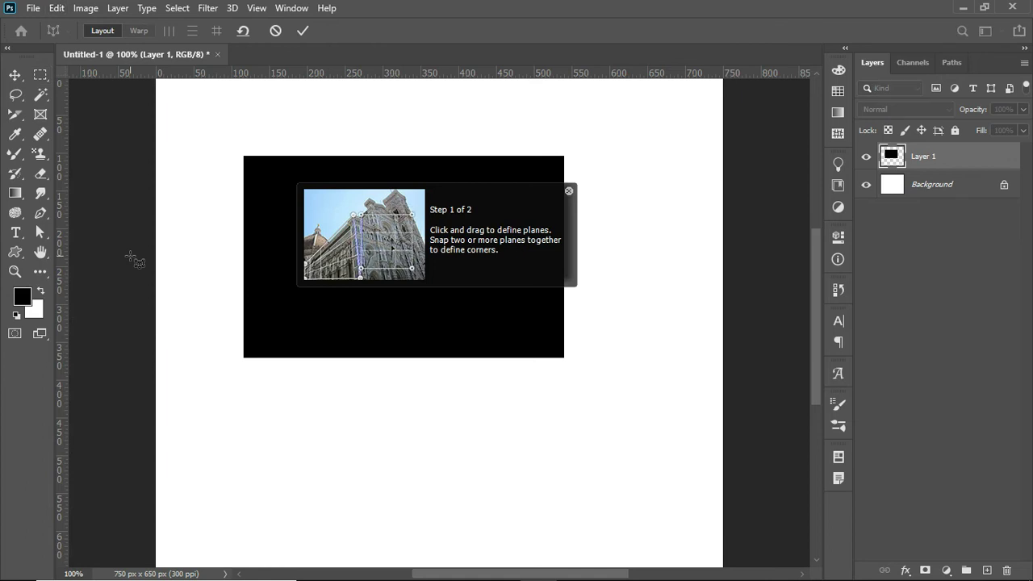
left_click(569, 191)
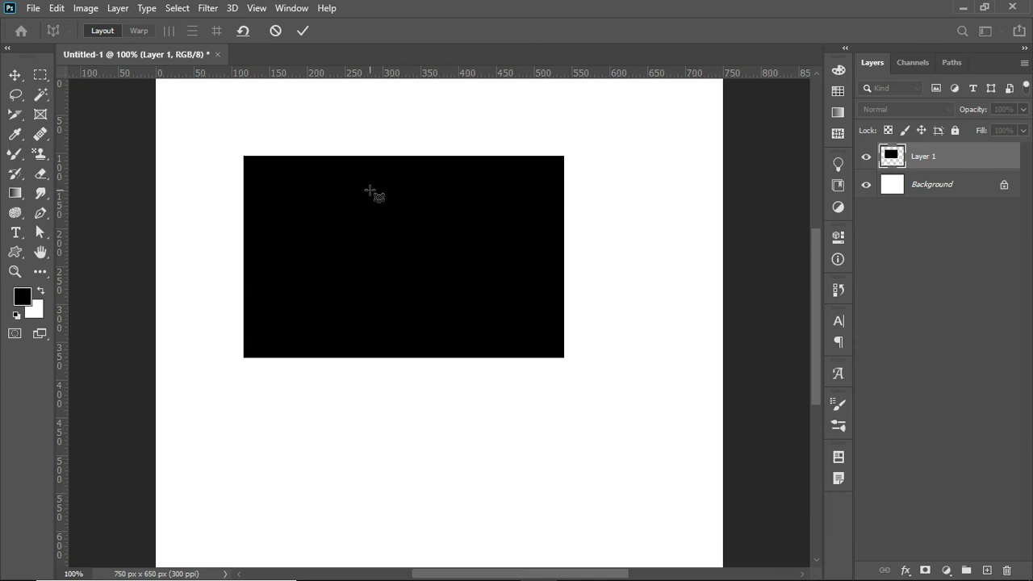
left_click_drag(369, 190, 522, 322)
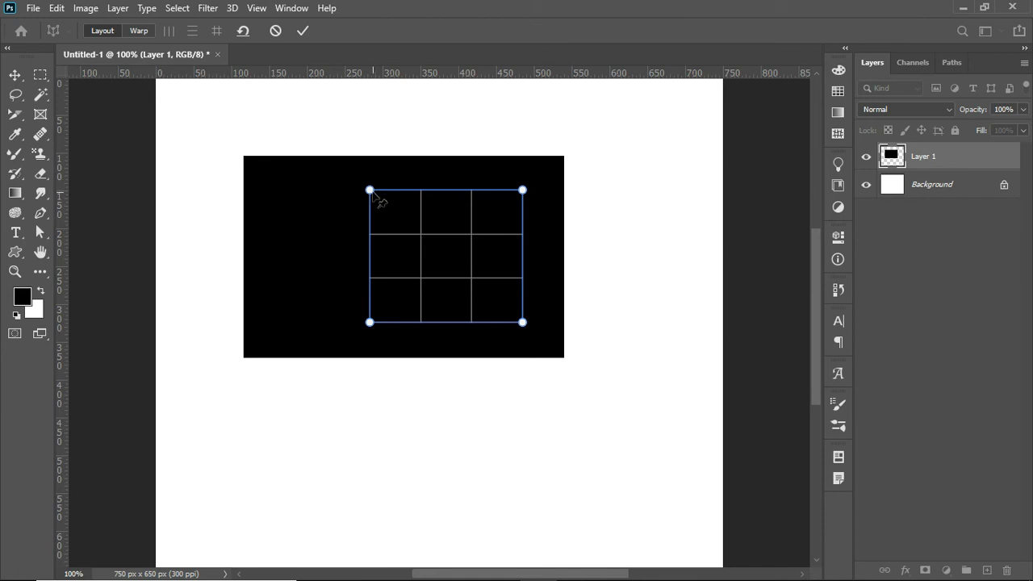
left_click_drag(370, 190, 403, 226)
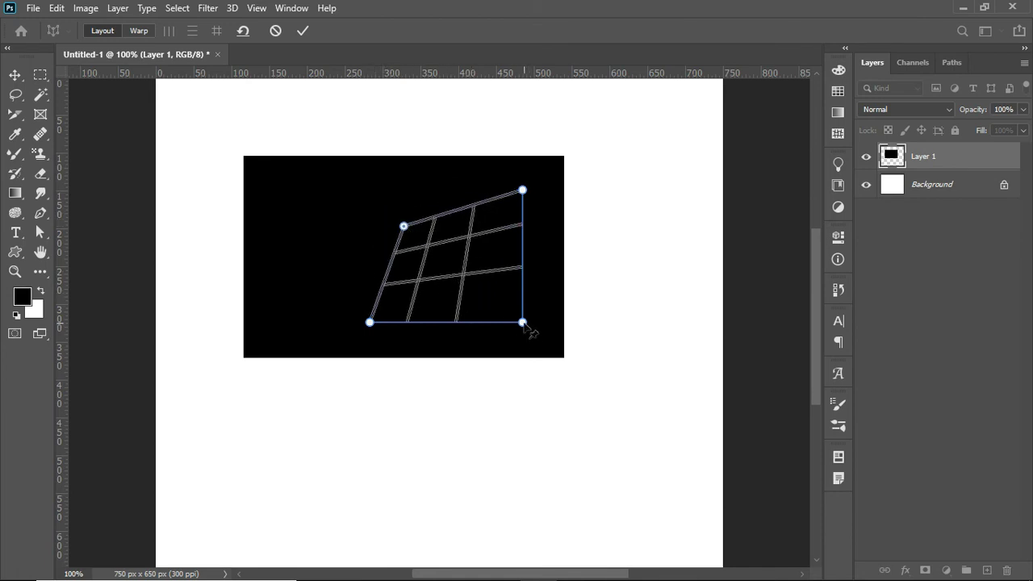
left_click_drag(523, 323, 497, 278)
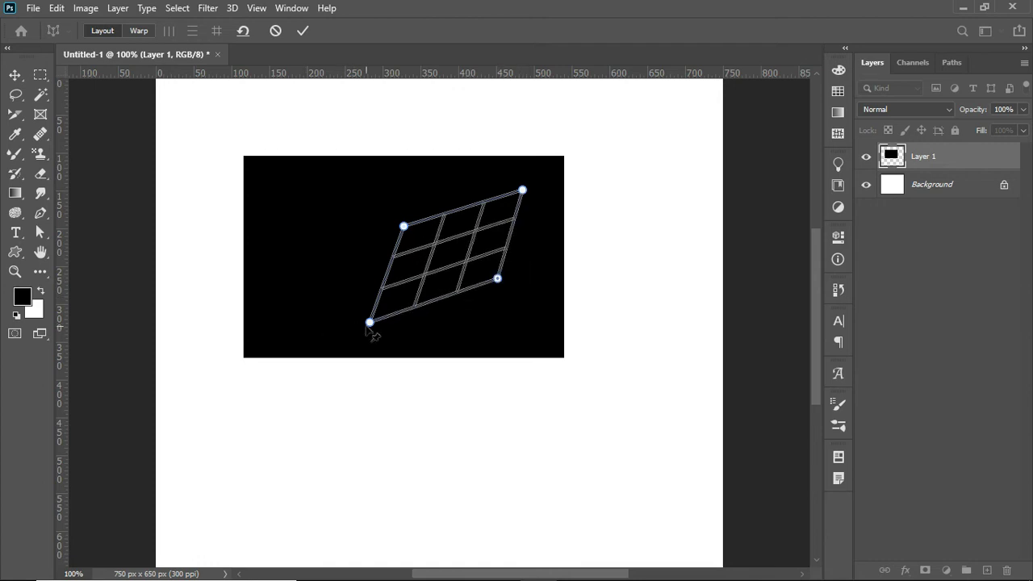
left_click_drag(369, 324, 392, 298)
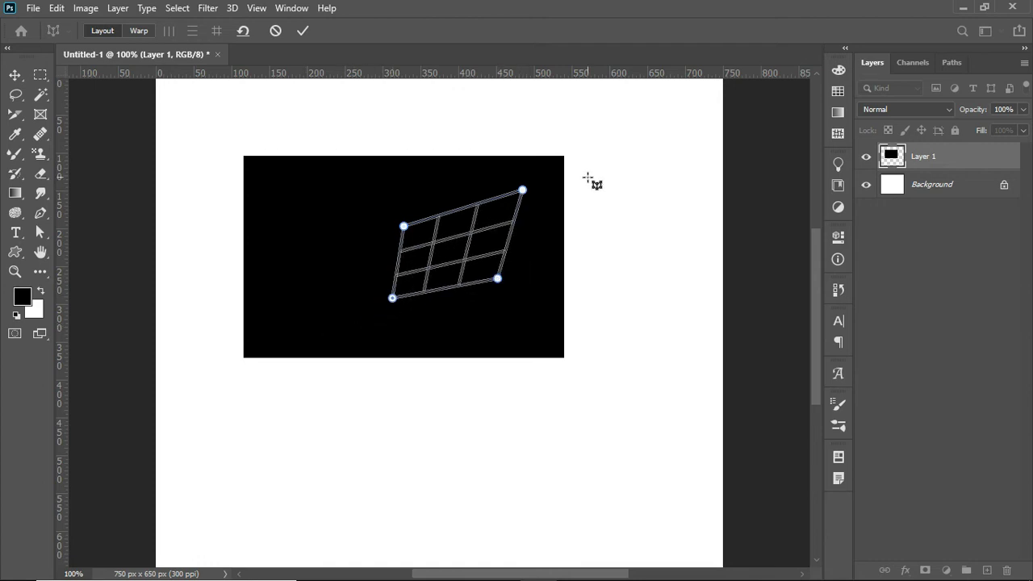
left_click_drag(526, 196, 505, 217)
- Switch Perspective Warp from Layout to Warp mode and apply it without moving any pins
key("w")
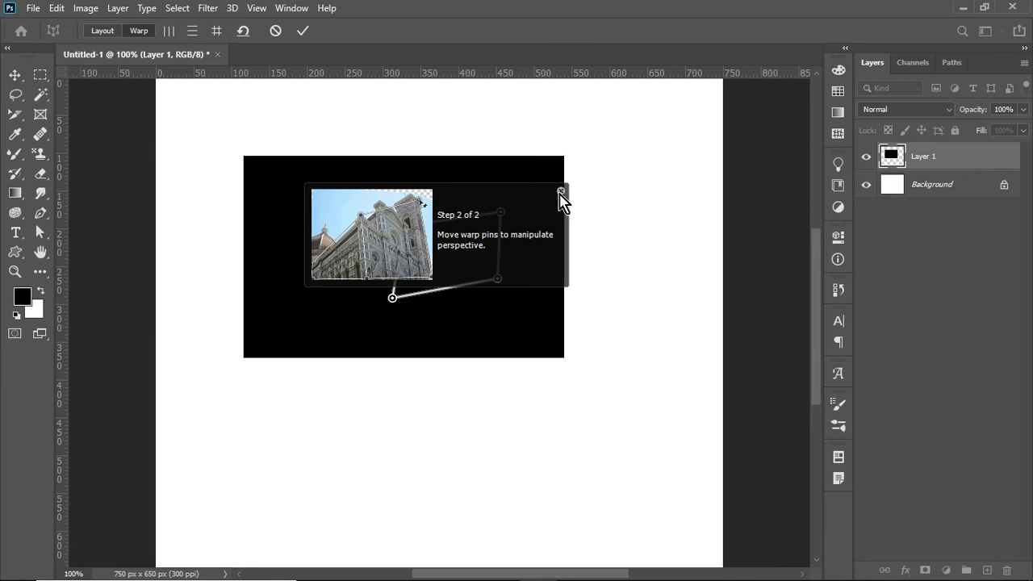
left_click(561, 191)
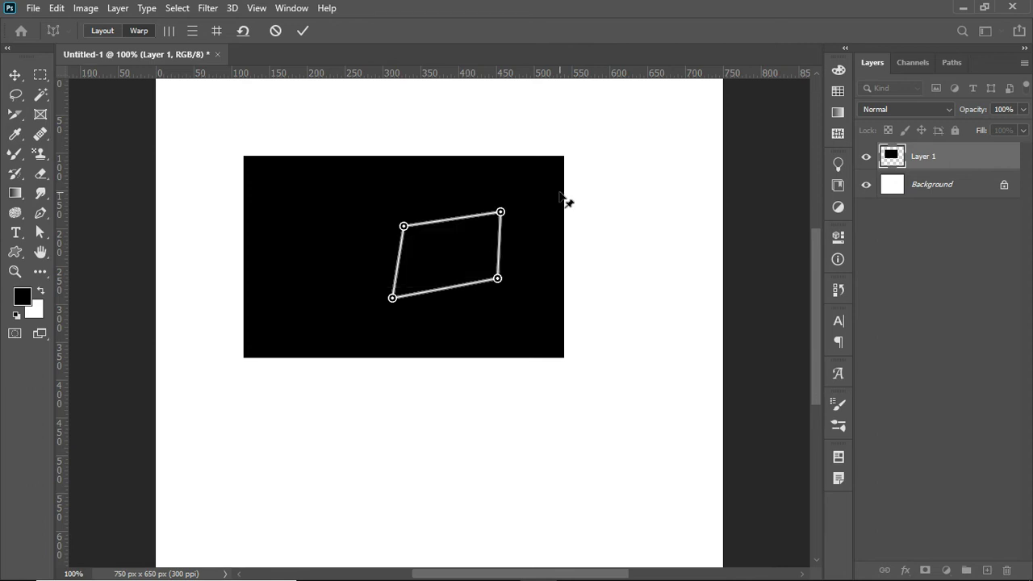
key("Return")
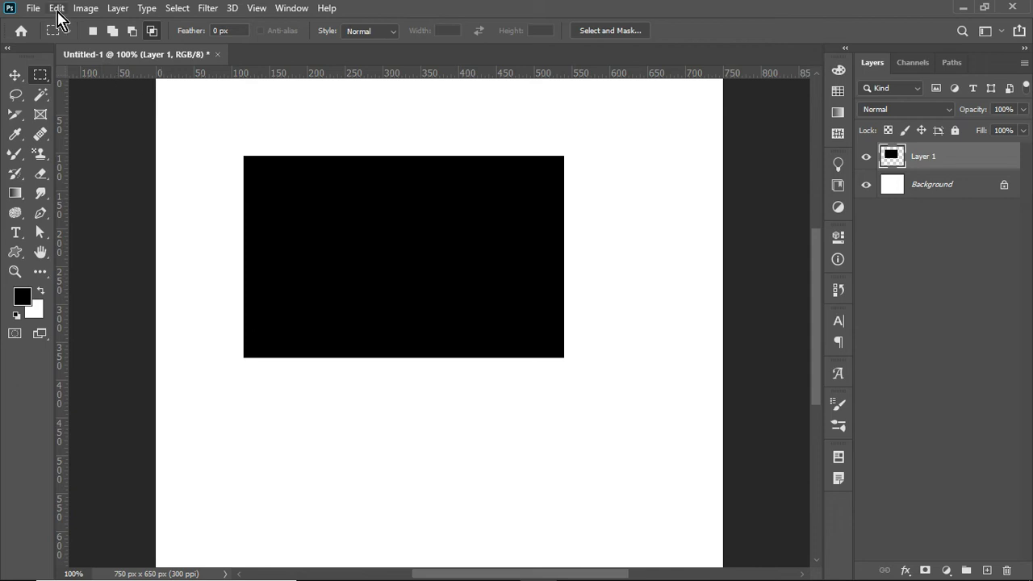
- Scale the black rectangle proportionally to about 88.6% with Free Transform, keeping its lower-left corner in place
left_click(58, 17)
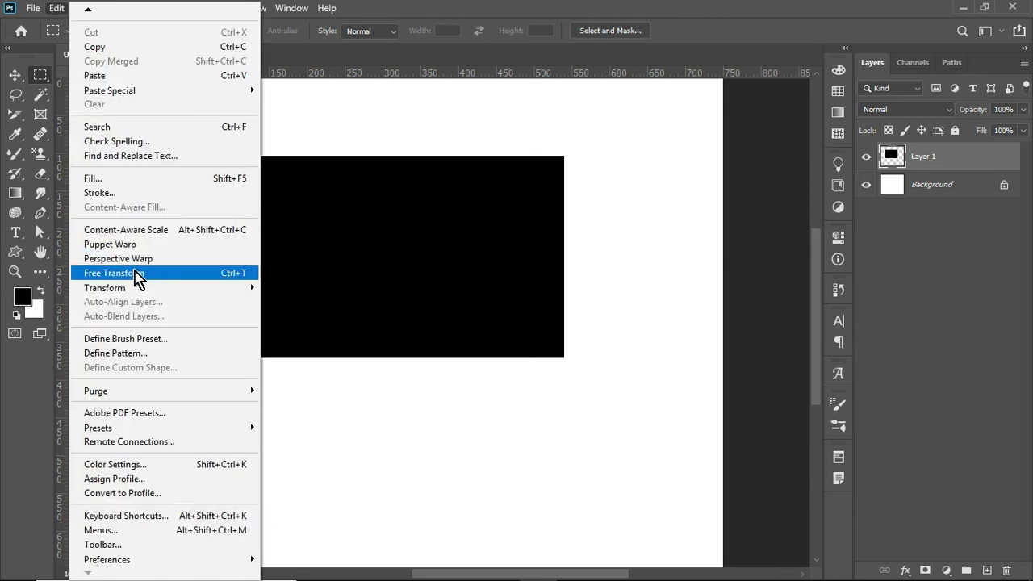
left_click(135, 274)
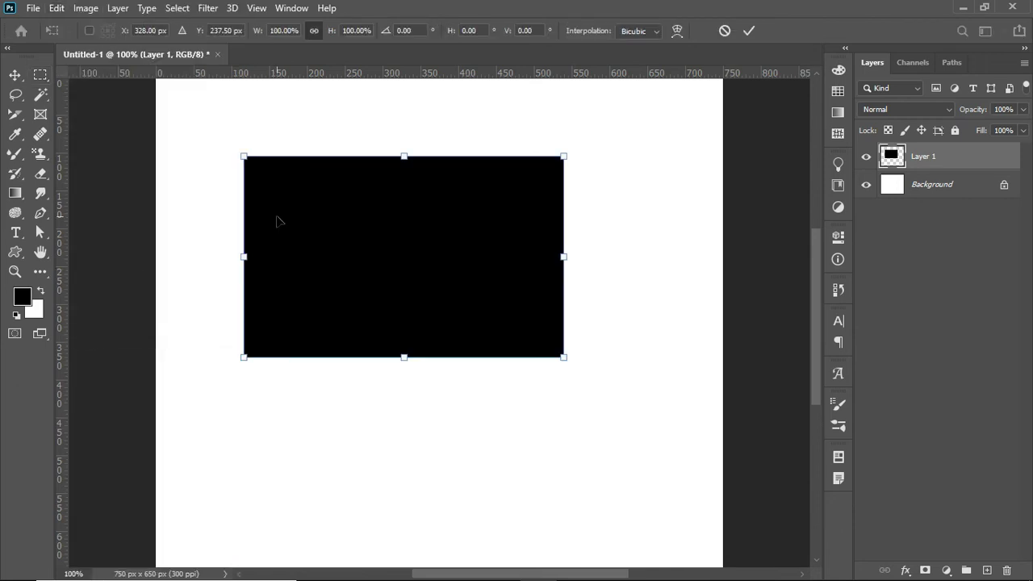
left_click_drag(563, 156, 554, 224)
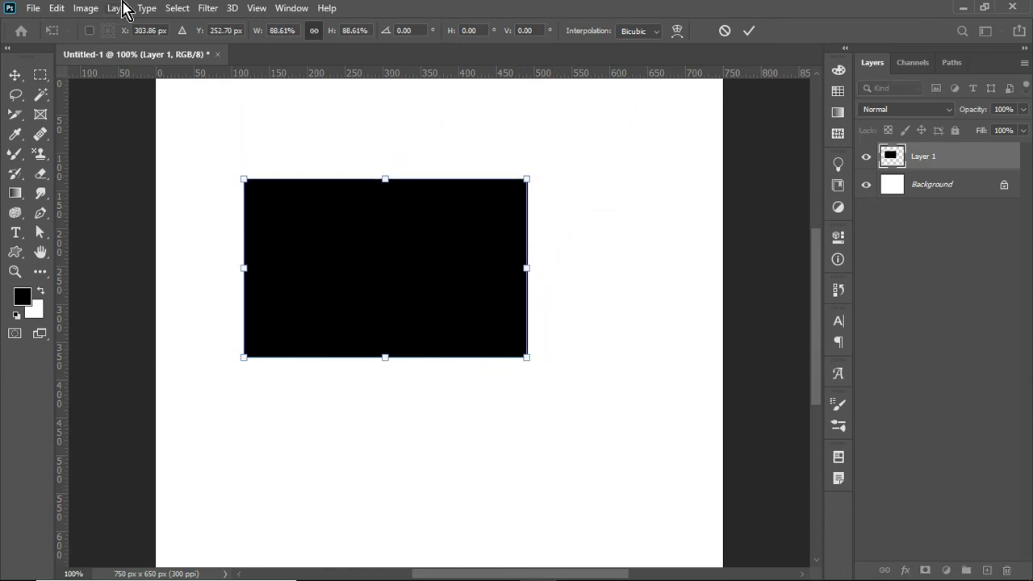
left_click(55, 10)
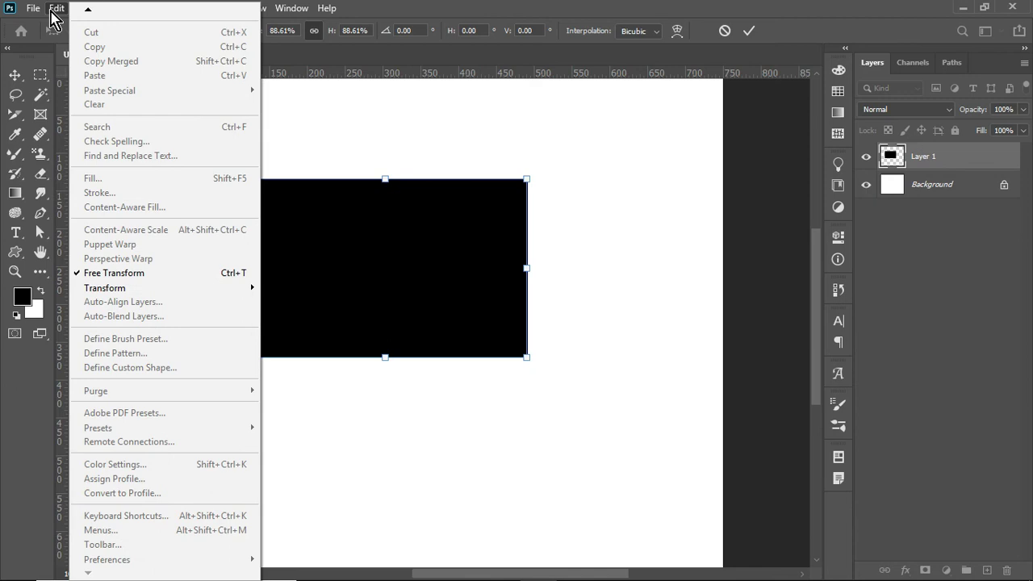
left_click(50, 10)
key("Return")
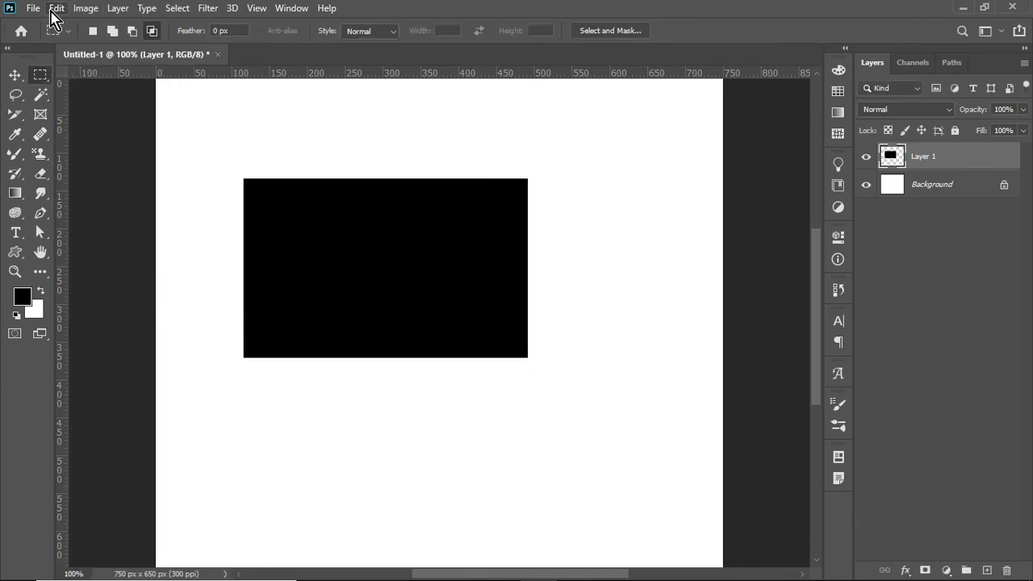
- Examine the Transform operations available for the black rectangle, both before and during Free Transform
left_click(51, 10)
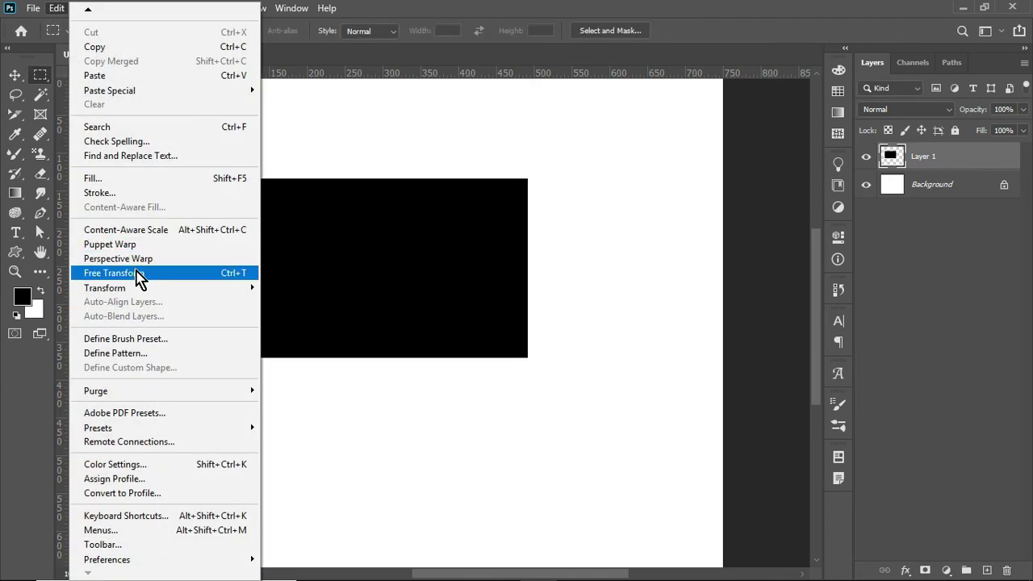
mouse_move(148, 288)
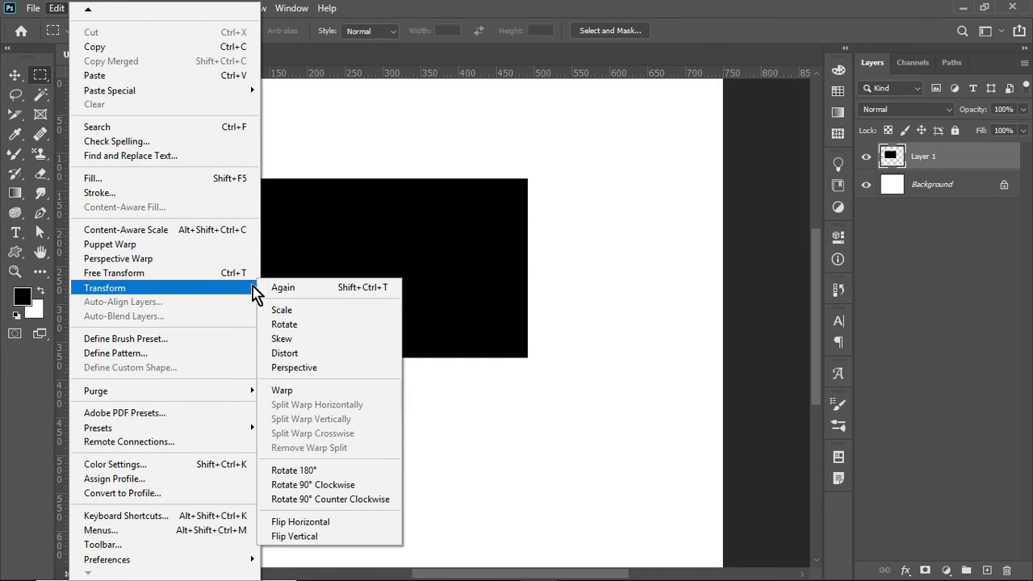
left_click(463, 267)
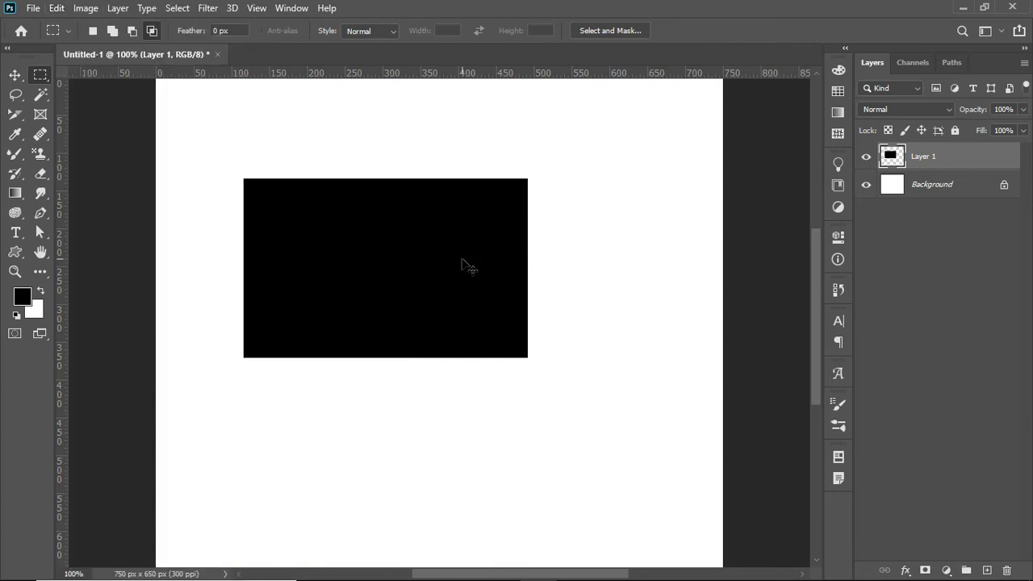
key("ctrl+t")
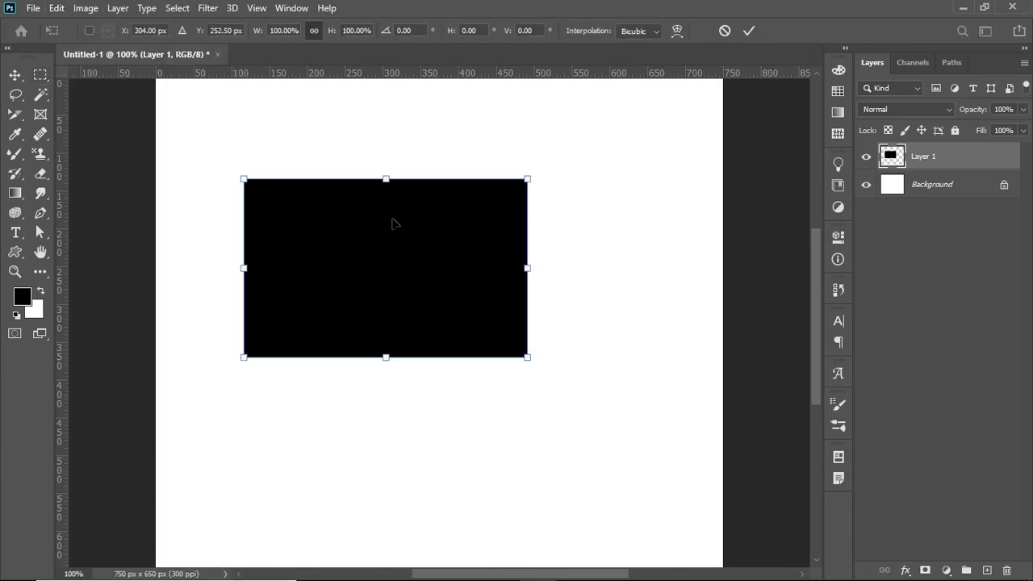
right_click(315, 206)
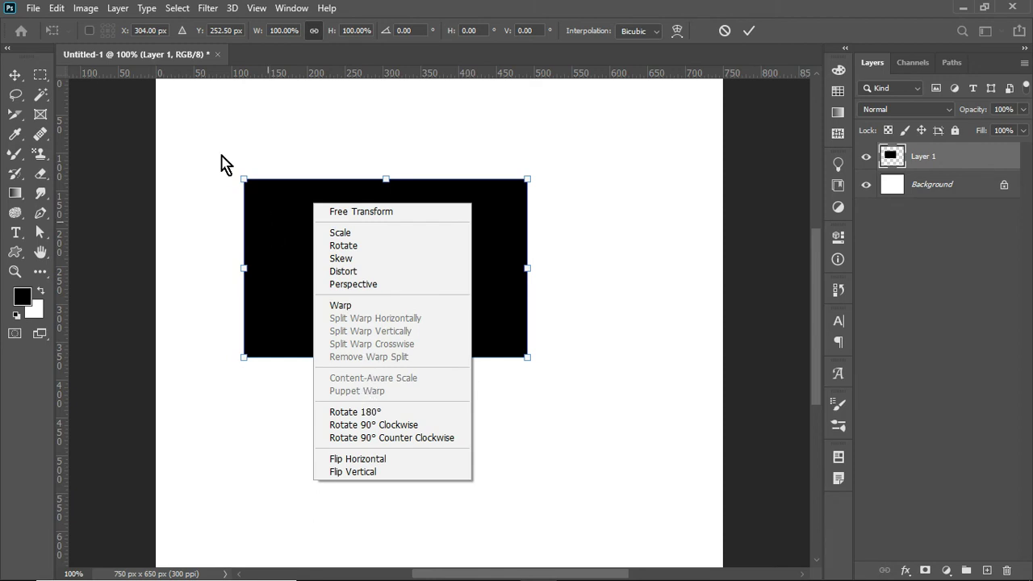
left_click(51, 8)
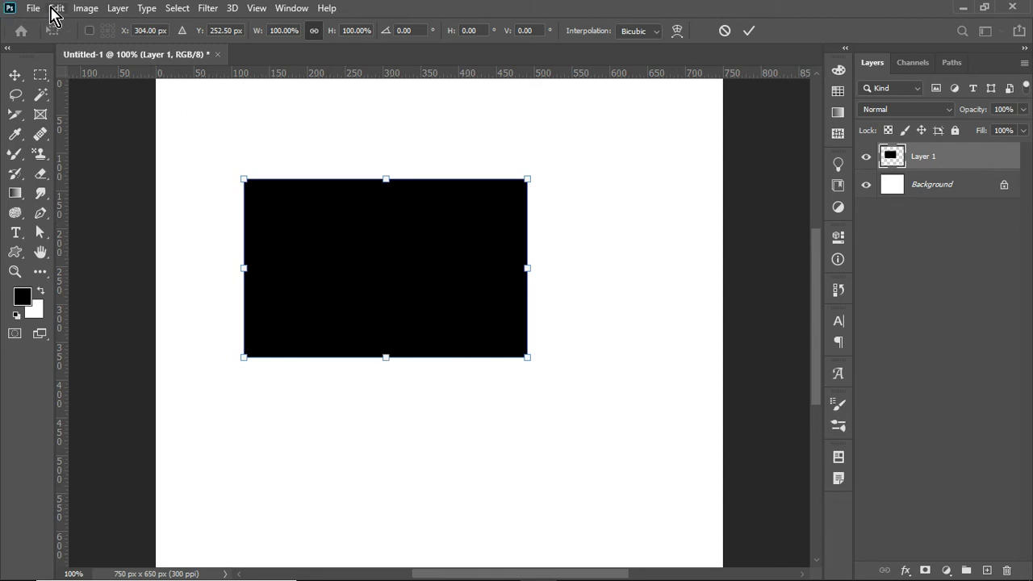
- Warp the black rectangle into a waving flag shape by bending its upper, lower and right edges, and apply the warp
left_click(53, 10)
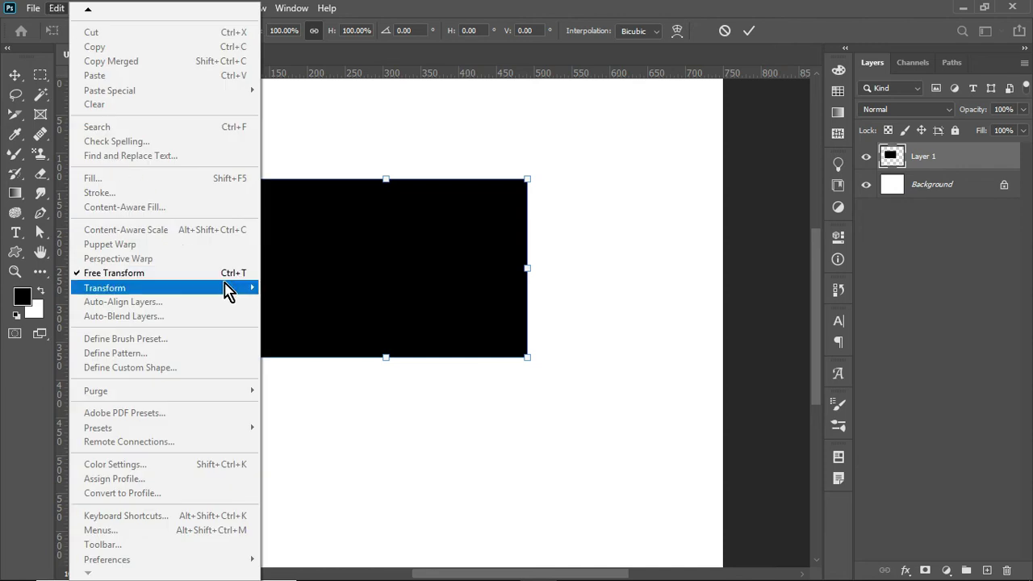
mouse_move(227, 290)
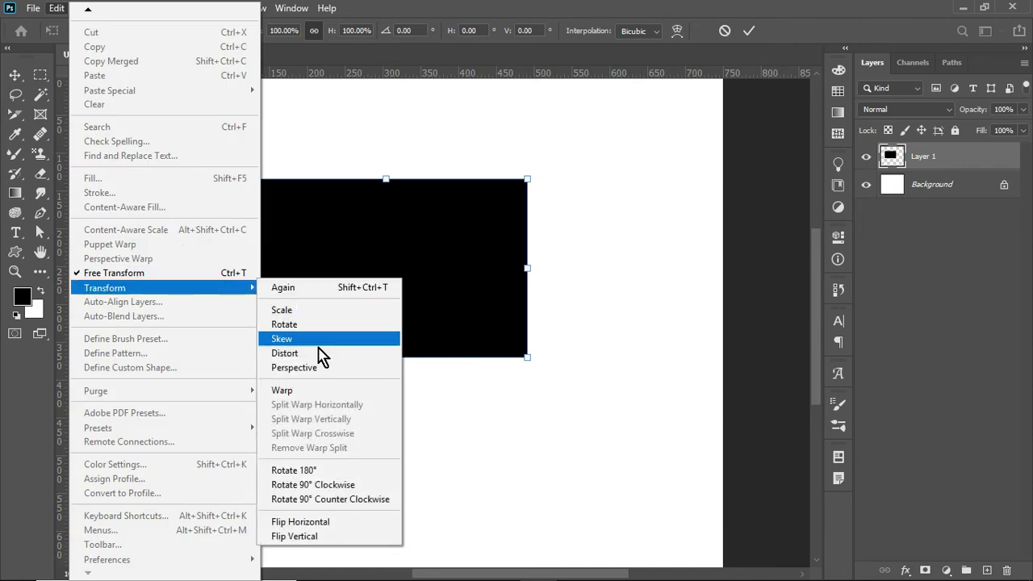
left_click(315, 390)
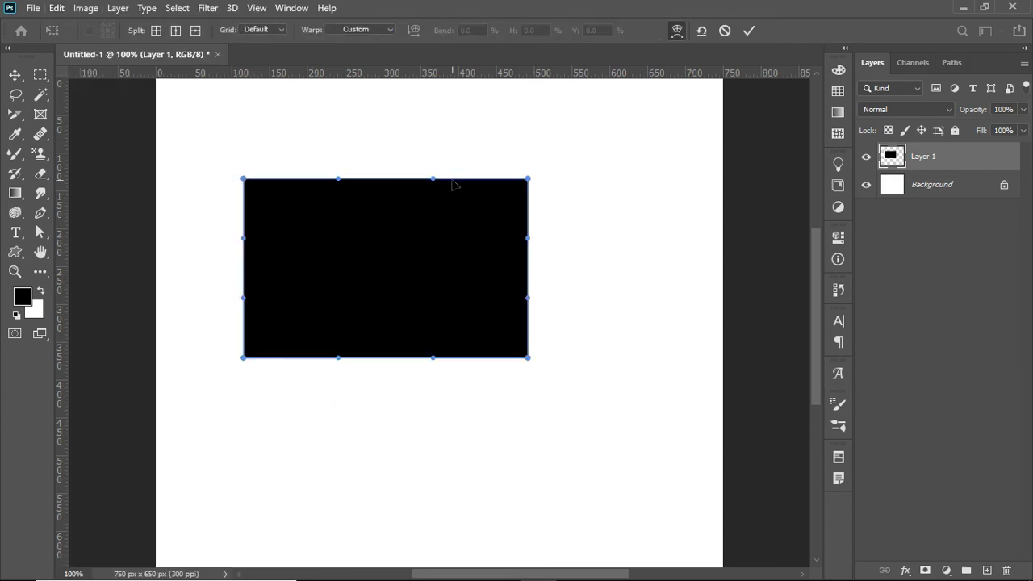
left_click_drag(433, 180, 443, 115)
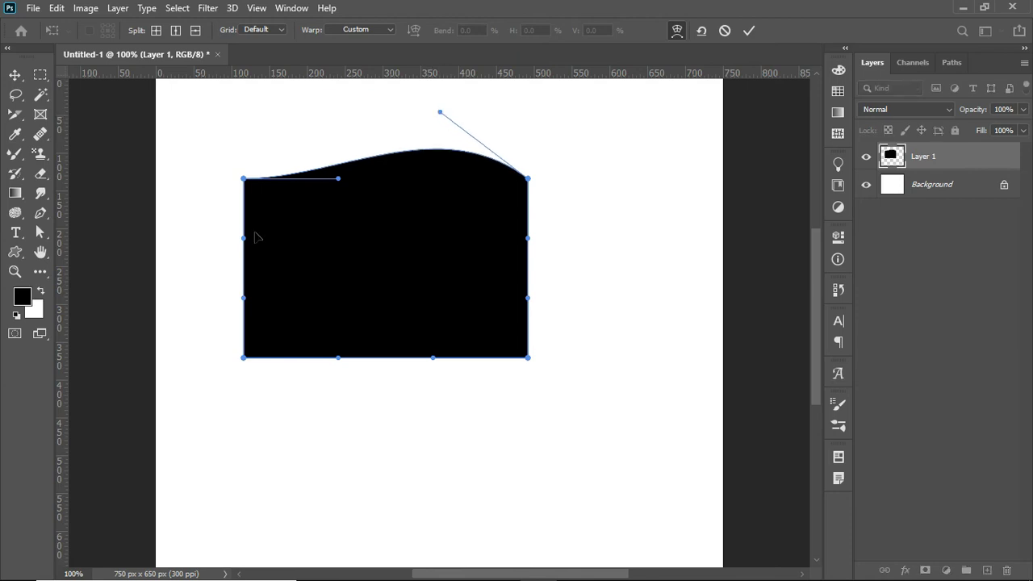
left_click_drag(338, 179, 380, 230)
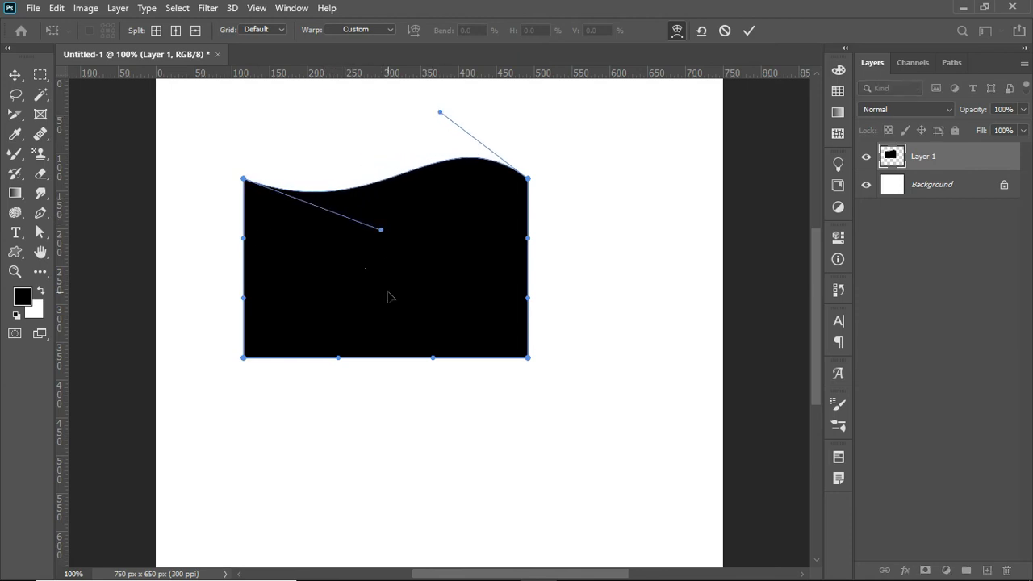
left_click_drag(529, 300, 455, 251)
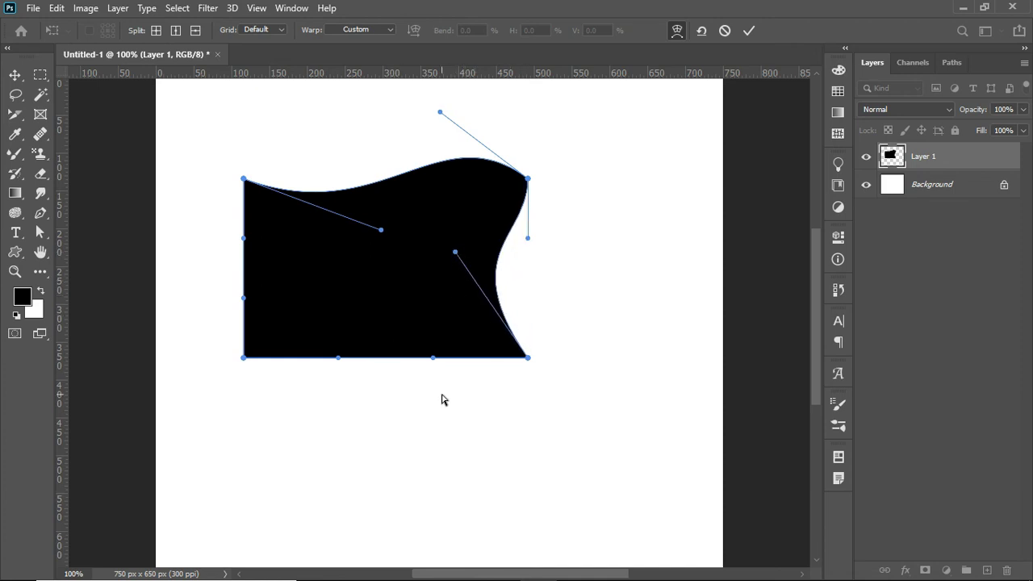
left_click_drag(430, 359, 391, 279)
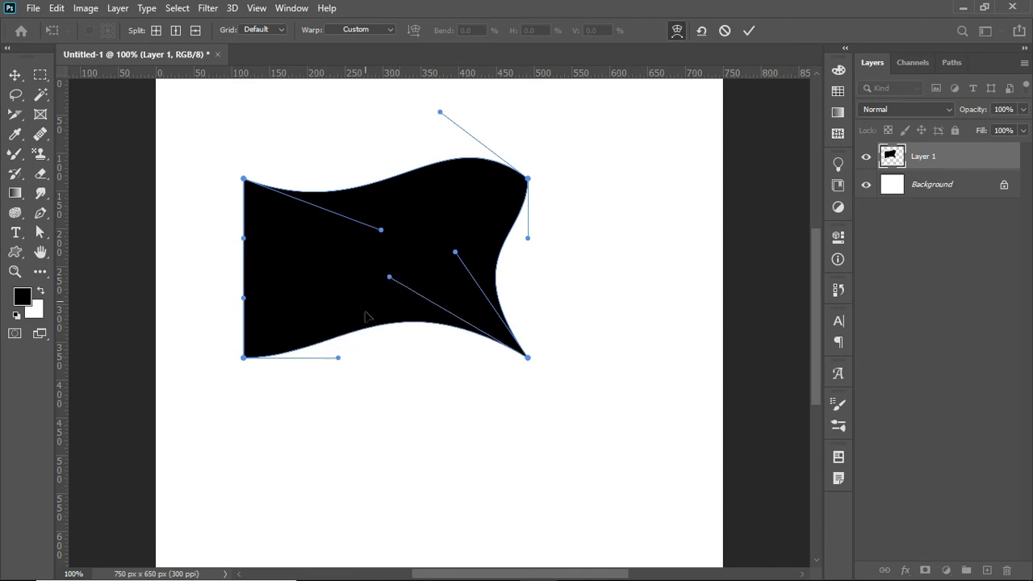
left_click_drag(338, 358, 355, 436)
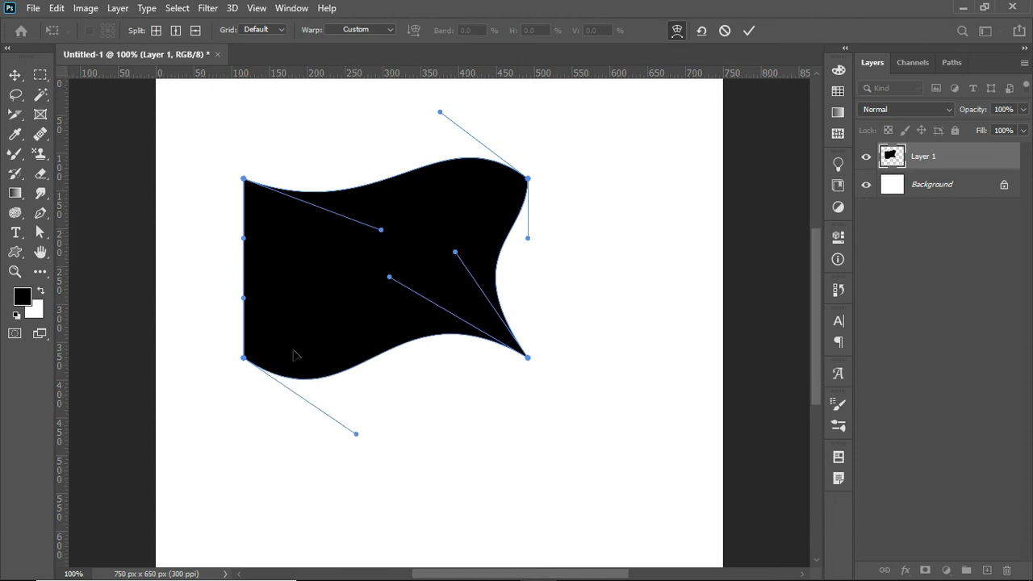
key("Return")
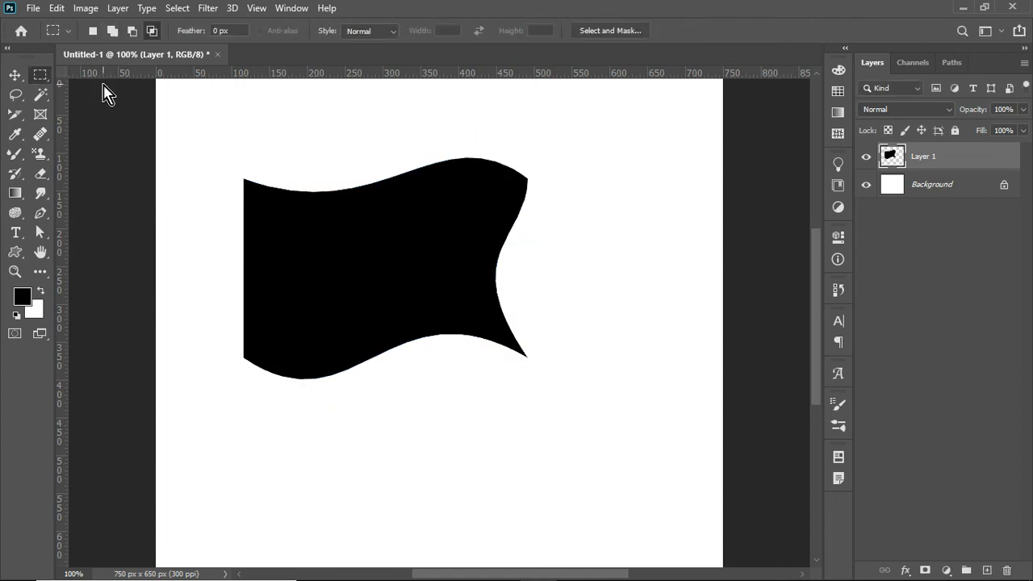
left_click(59, 9)
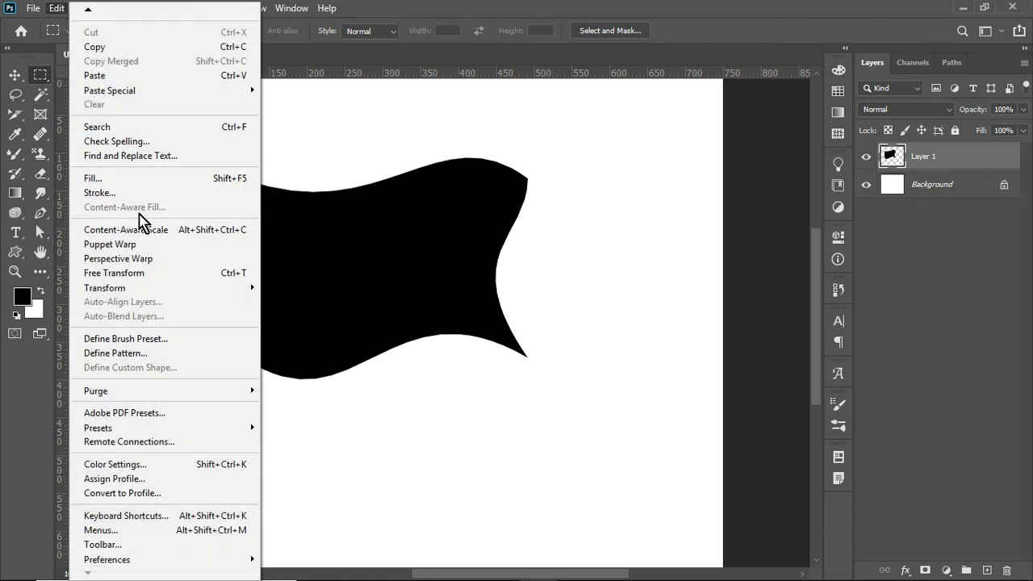
mouse_move(148, 288)
left_click(411, 405)
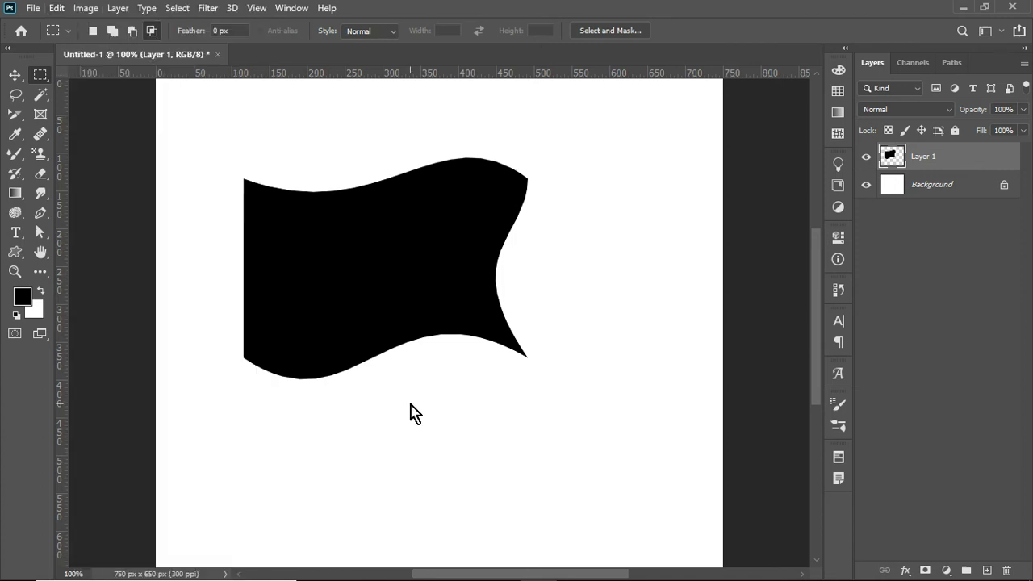
- Open the image 6baabf8fde6fdab5f407e664750bb5da.jpg from the Pictures folder
key("ctrl+o")
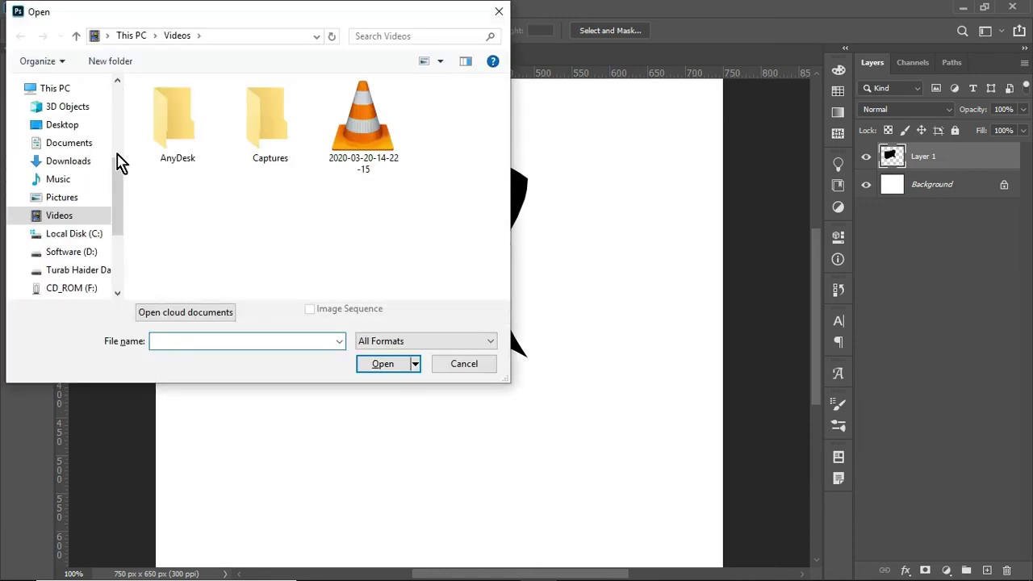
left_click(78, 200)
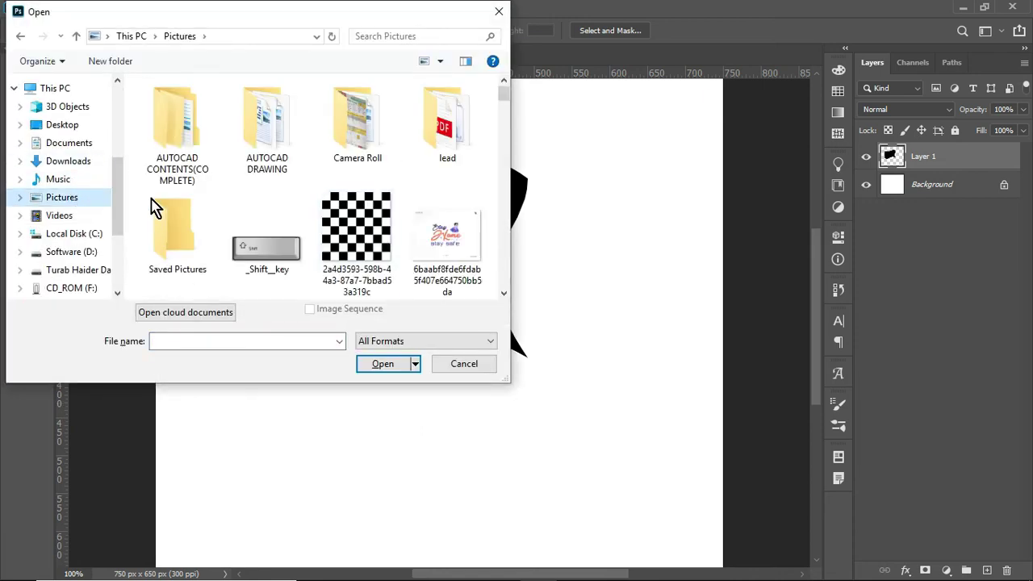
left_click(425, 240)
double_click(425, 241)
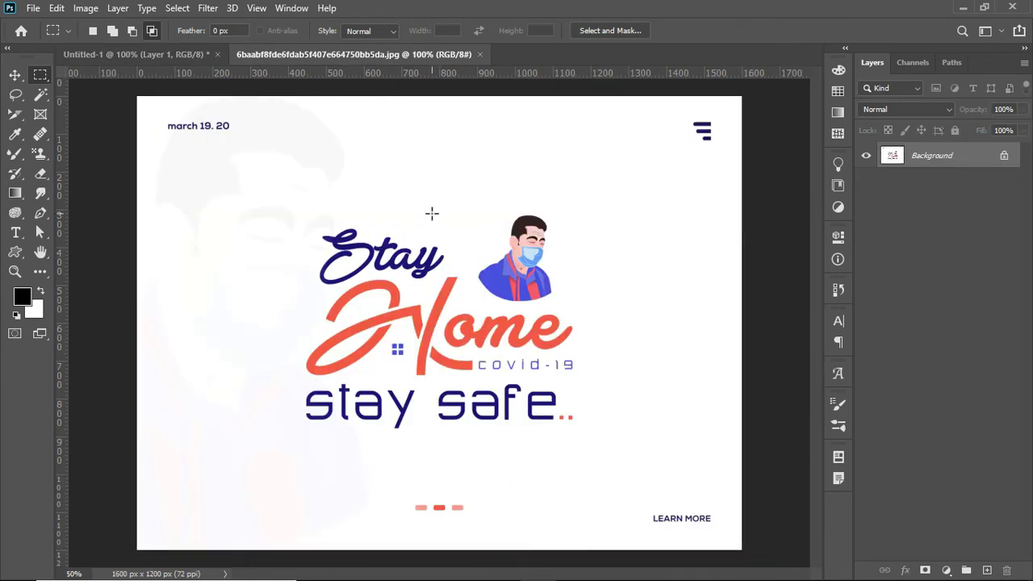
- Duplicate the Background layer, shrink the copy slightly and rotate it a little clockwise with Free Transform, and apply the change
key("ctrl+j")
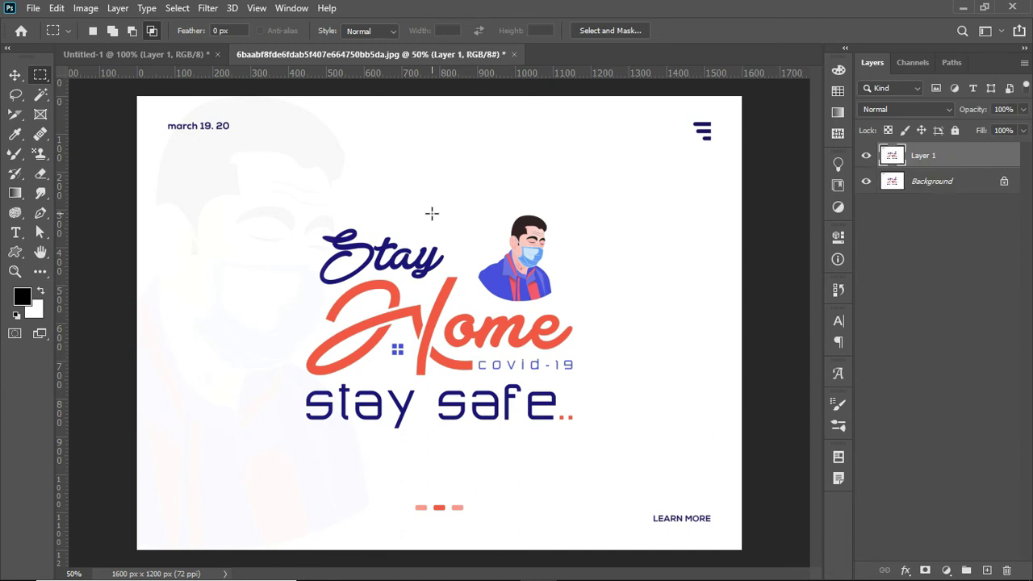
key("ctrl+t")
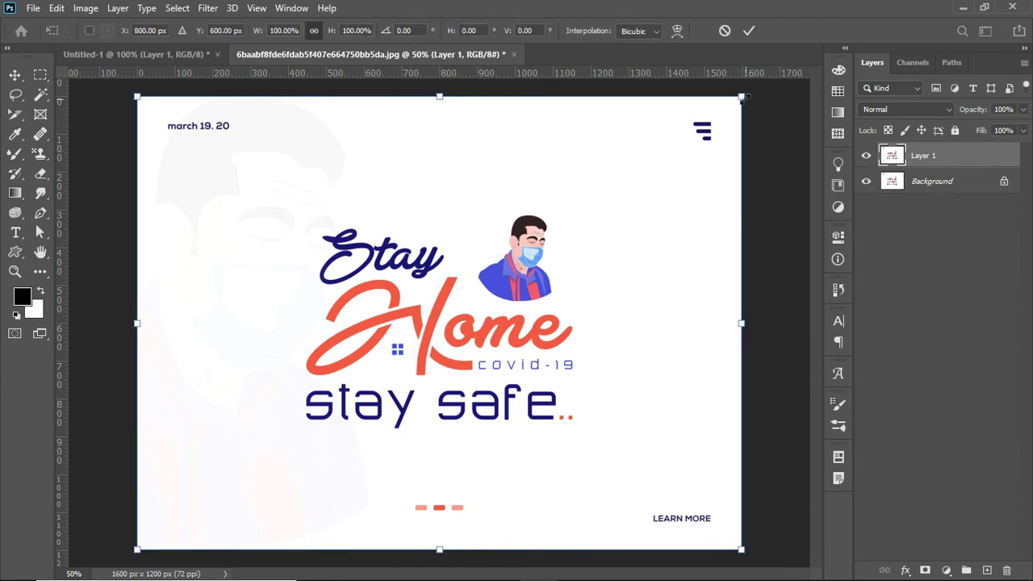
left_click_drag(743, 97, 736, 185)
key("Return")
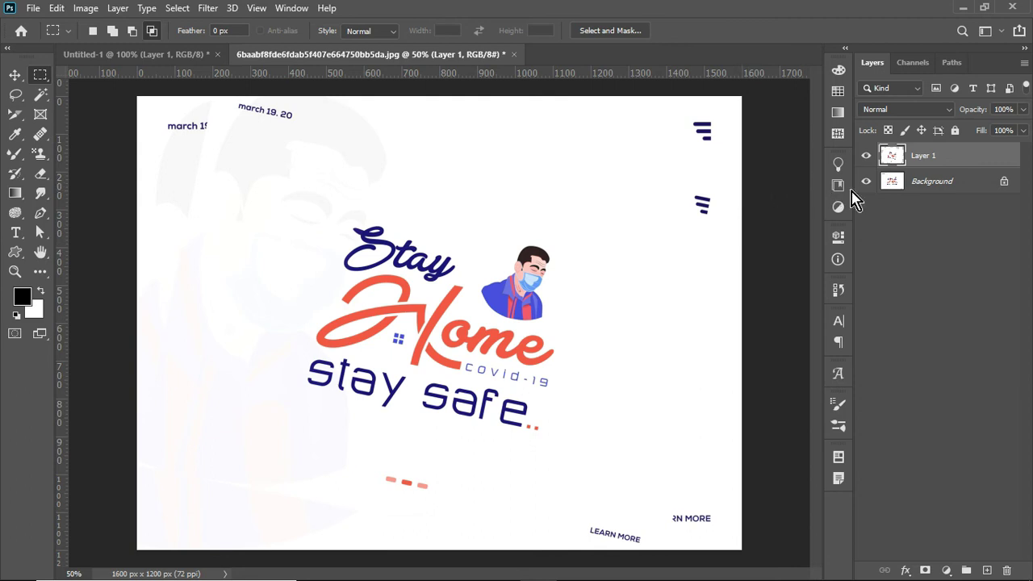
- Align Layer 1 with the Background layer using Auto-Align Layers with the Auto projection
left_click(950, 186, "shift")
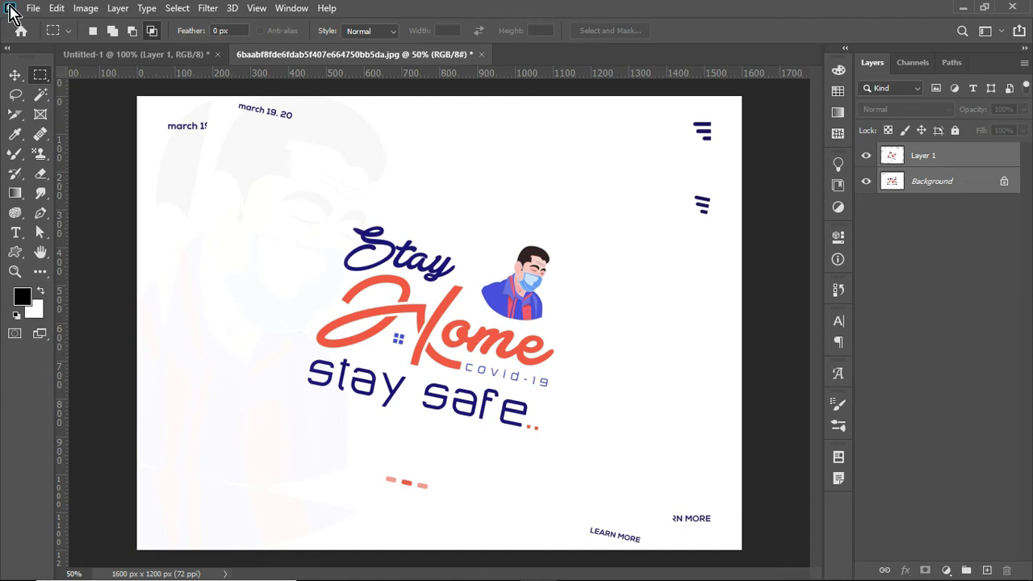
left_click(58, 9)
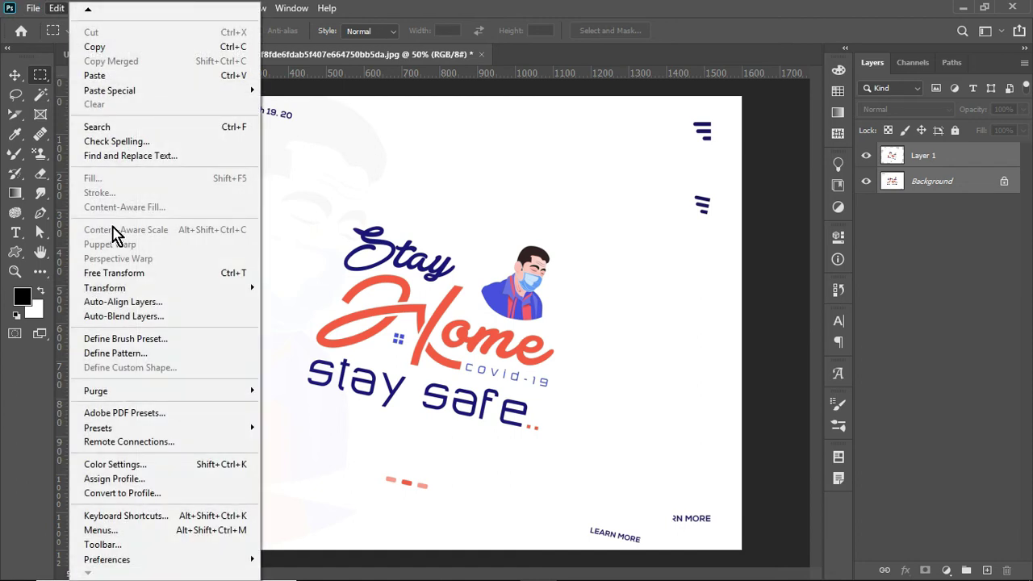
left_click(160, 306)
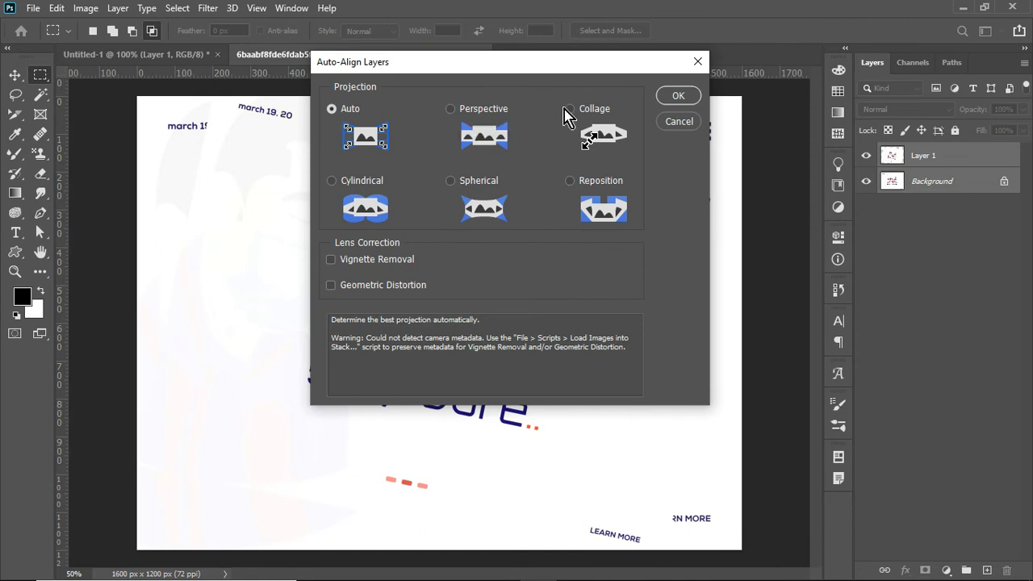
left_click(682, 97)
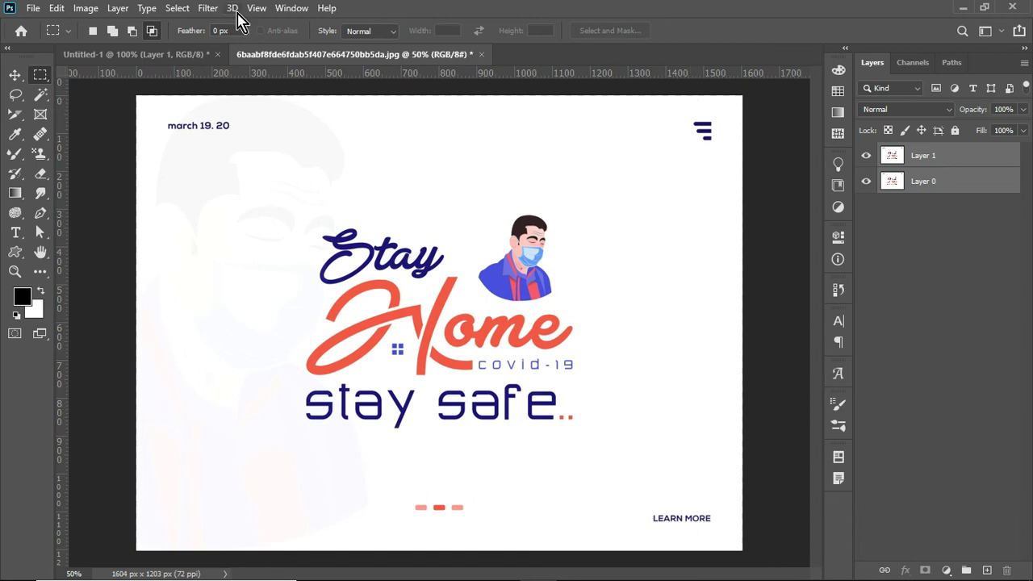
left_click(57, 8)
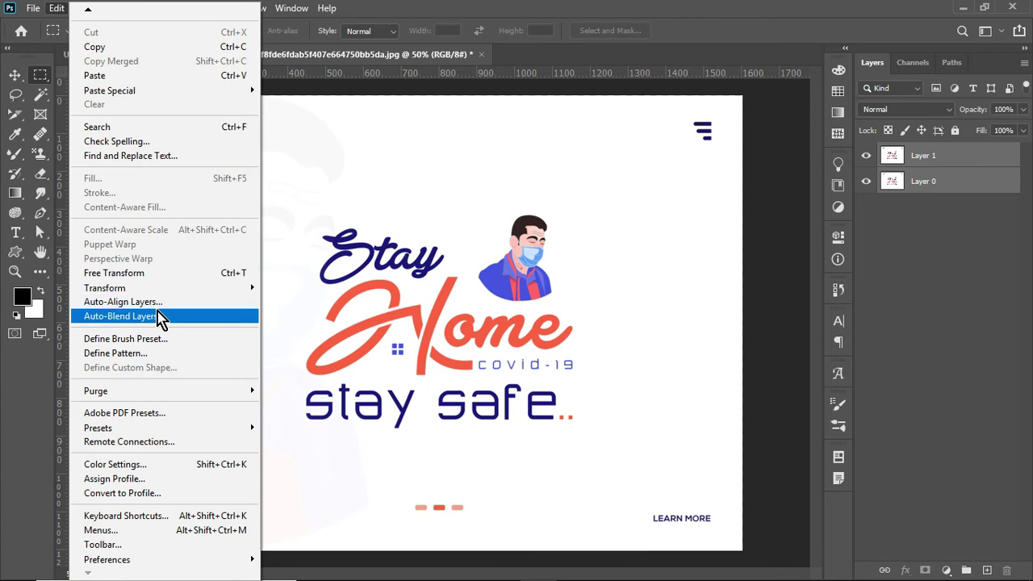
left_click(419, 340)
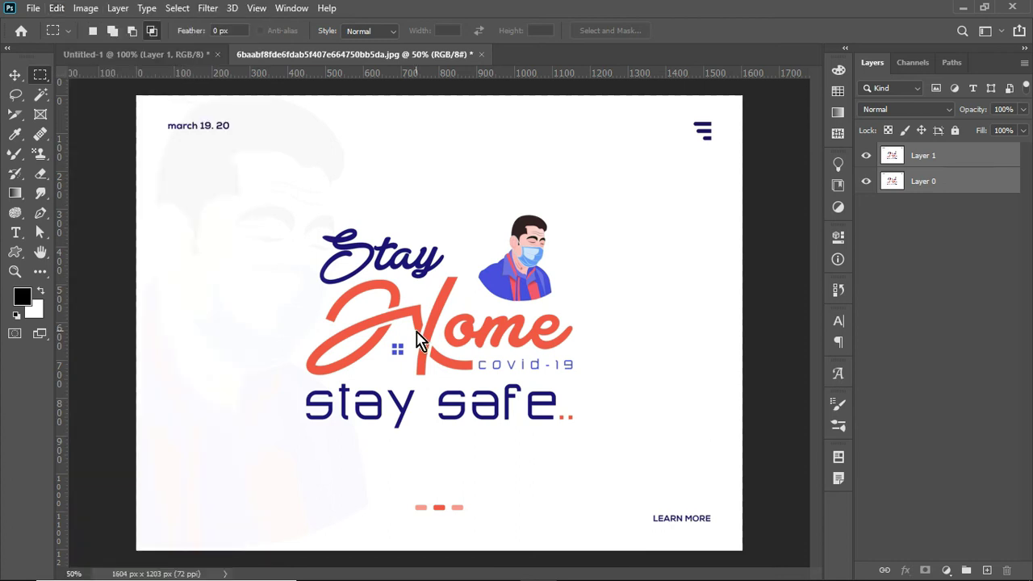
left_click(56, 8)
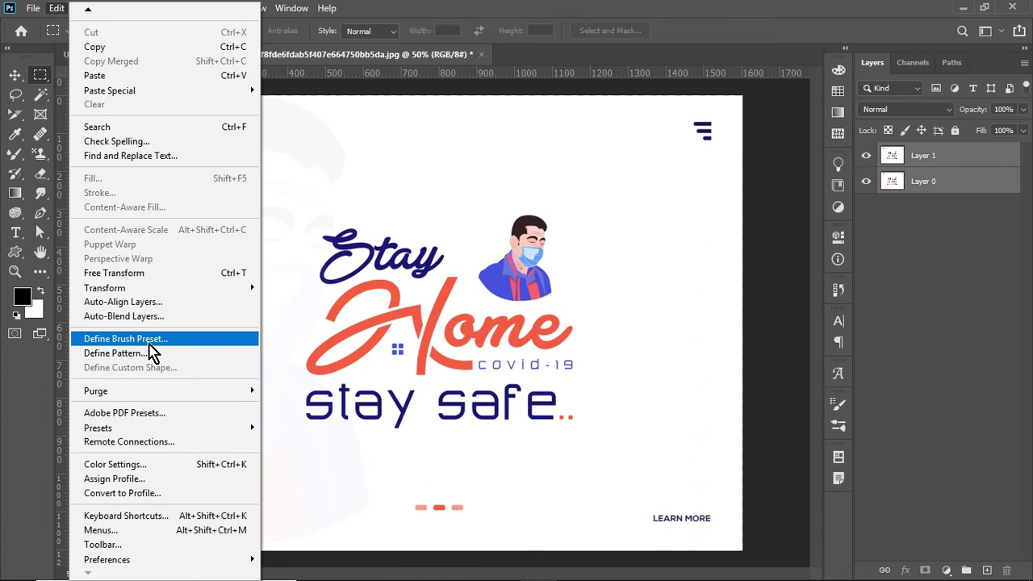
key("Escape")
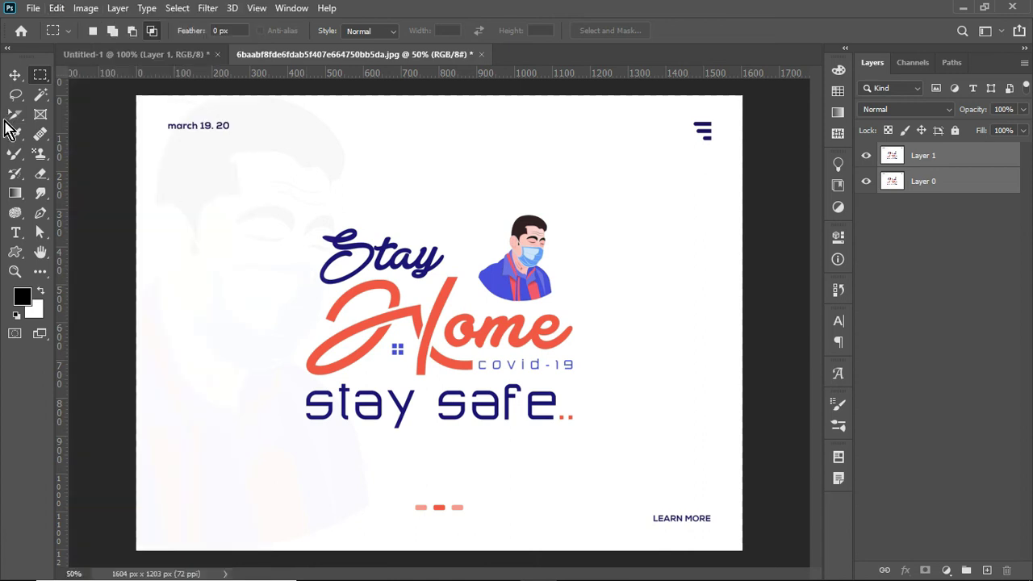
- Switch from the Mixer Brush to the Brush Tool and look through the available brush presets
left_click(18, 155)
right_click(21, 152)
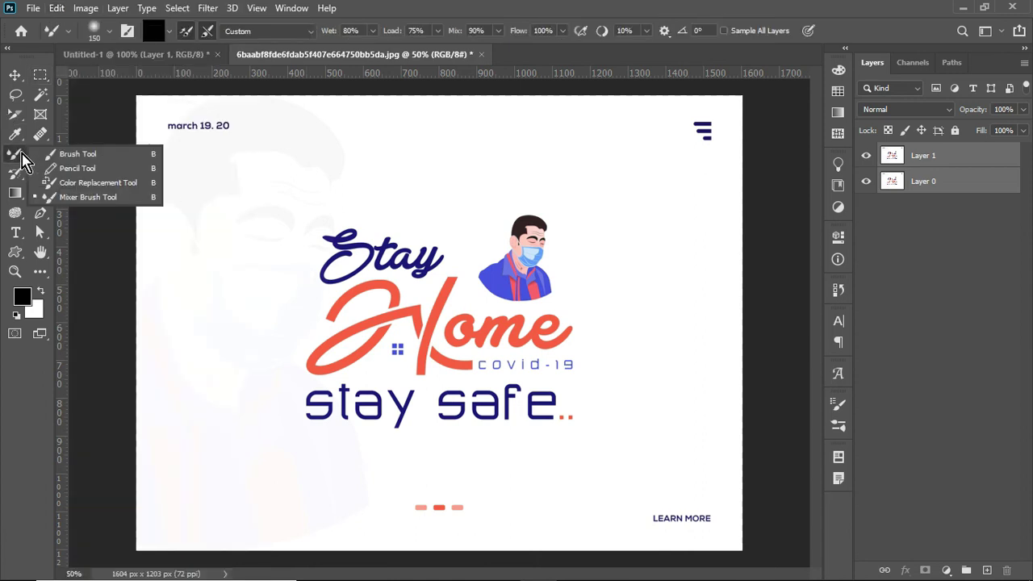
left_click(72, 154)
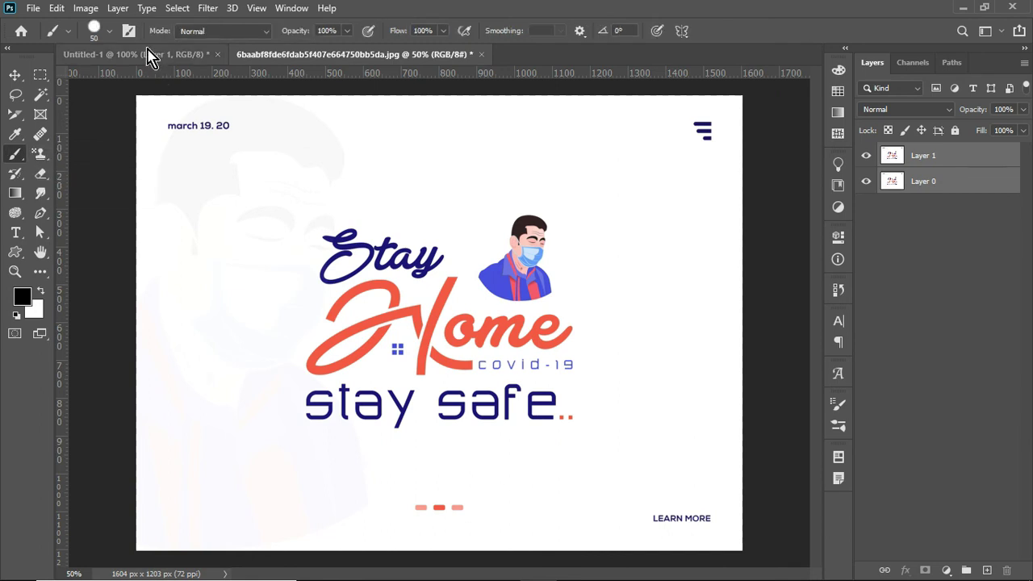
left_click(112, 33)
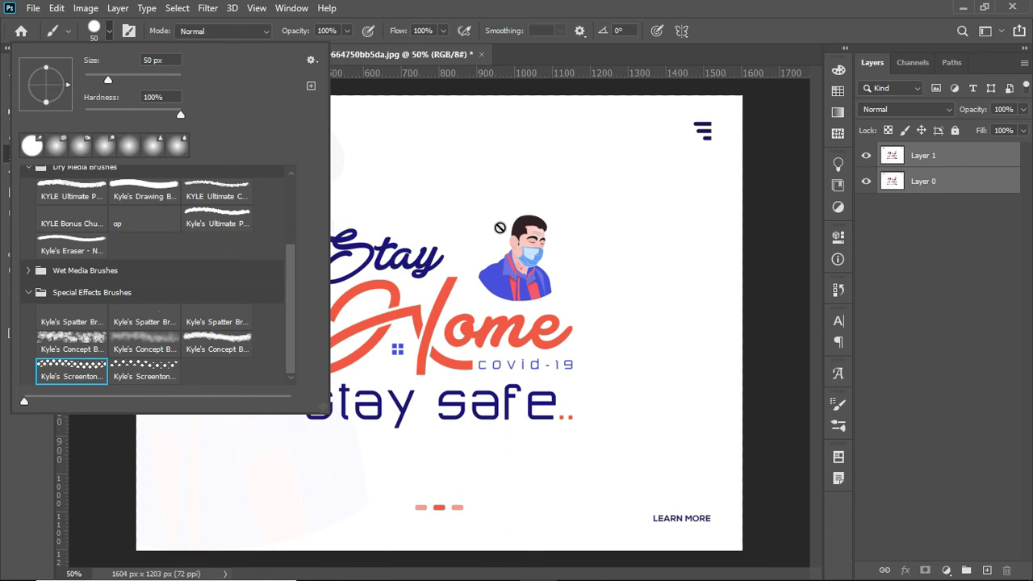
left_click(500, 230)
left_click(500, 230)
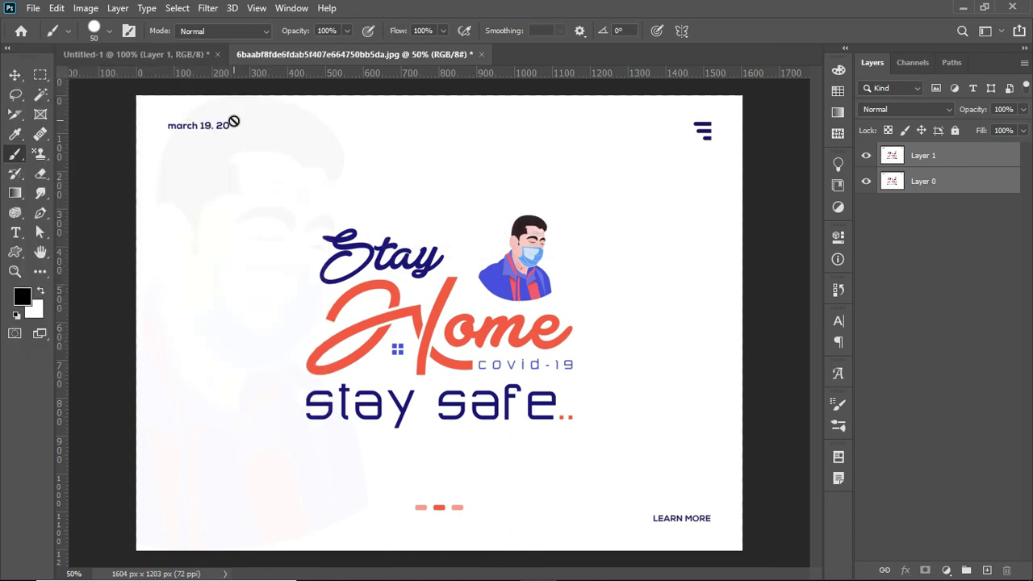
- Shrink the black flag in Untitled-1 about its centre to about 25.5% width and 17.7% height with Free Transform
key("ctrl+Tab")
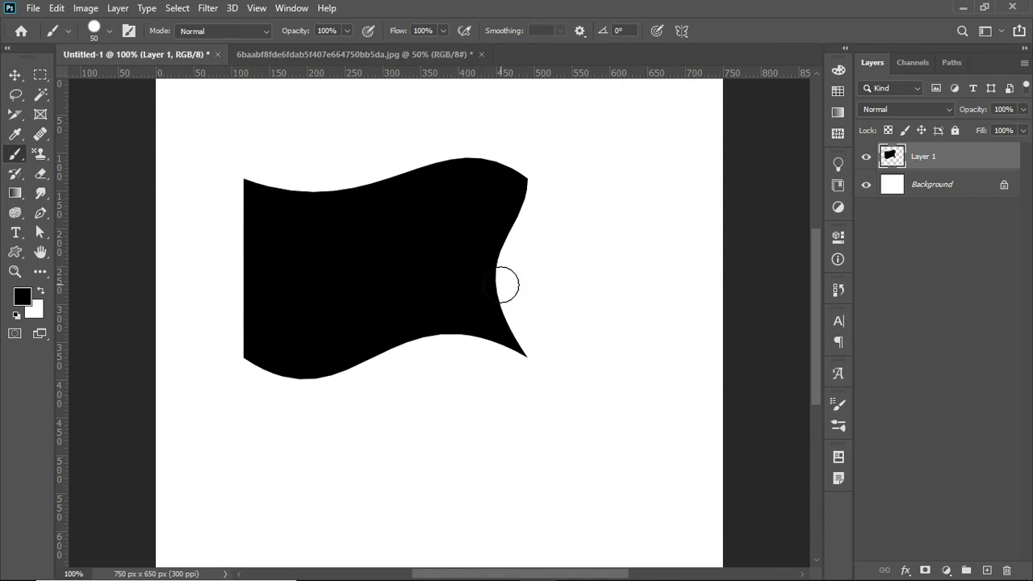
key("ctrl+t")
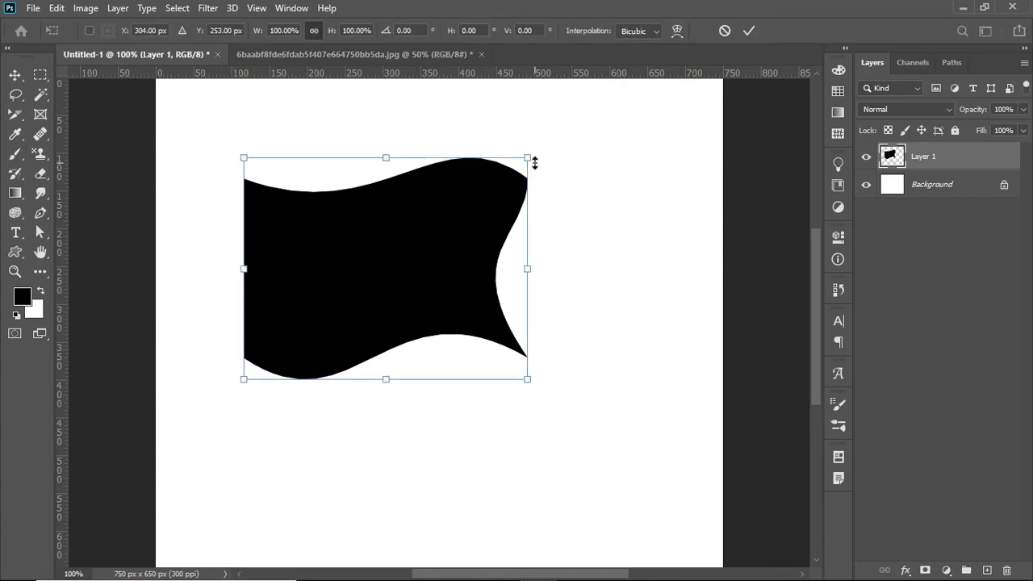
left_click_drag(526, 155, 423, 243)
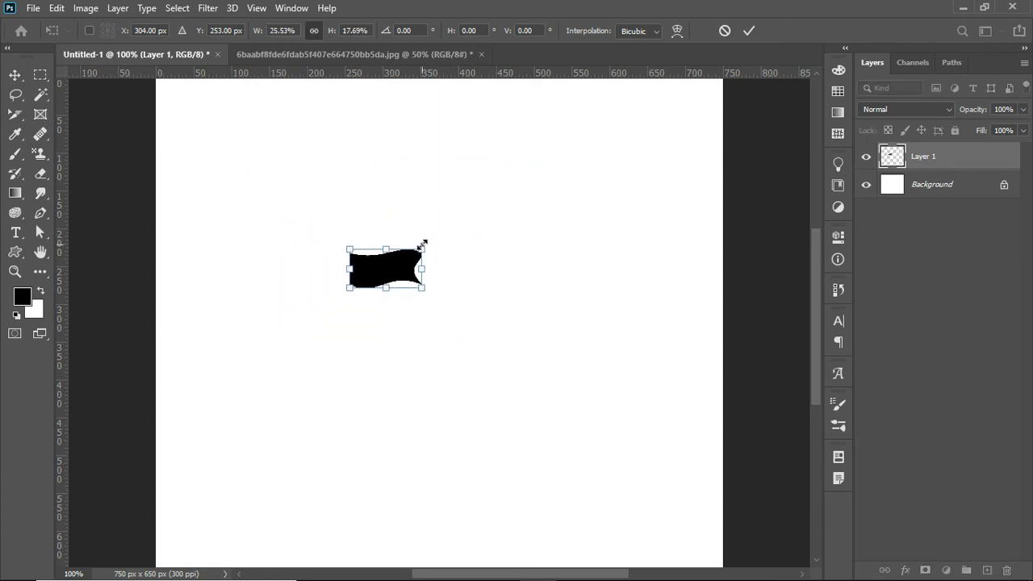
key("Return")
key("b")
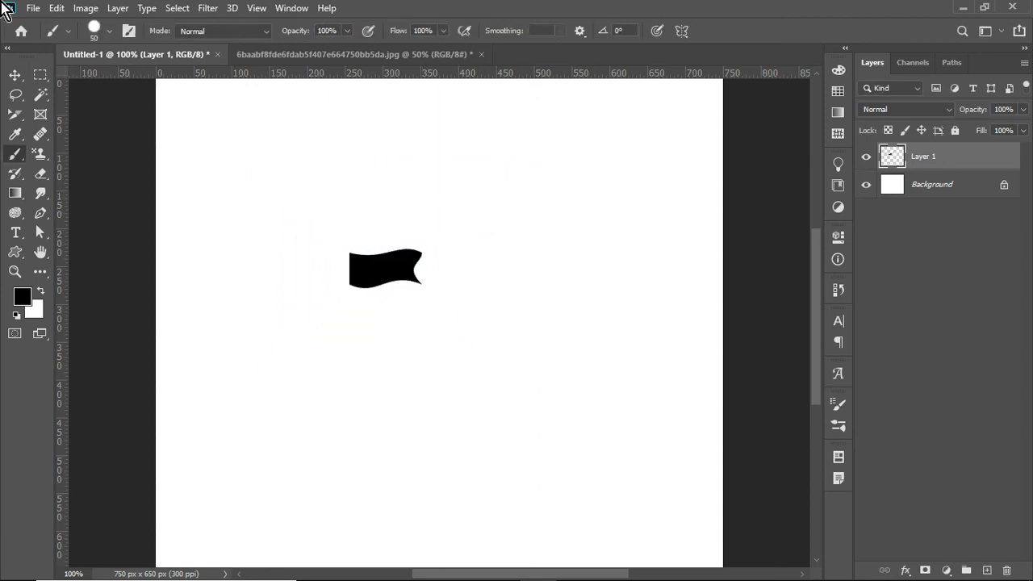
- Define the small black flag as a brush preset named "first"
left_click(58, 11)
left_click(146, 340)
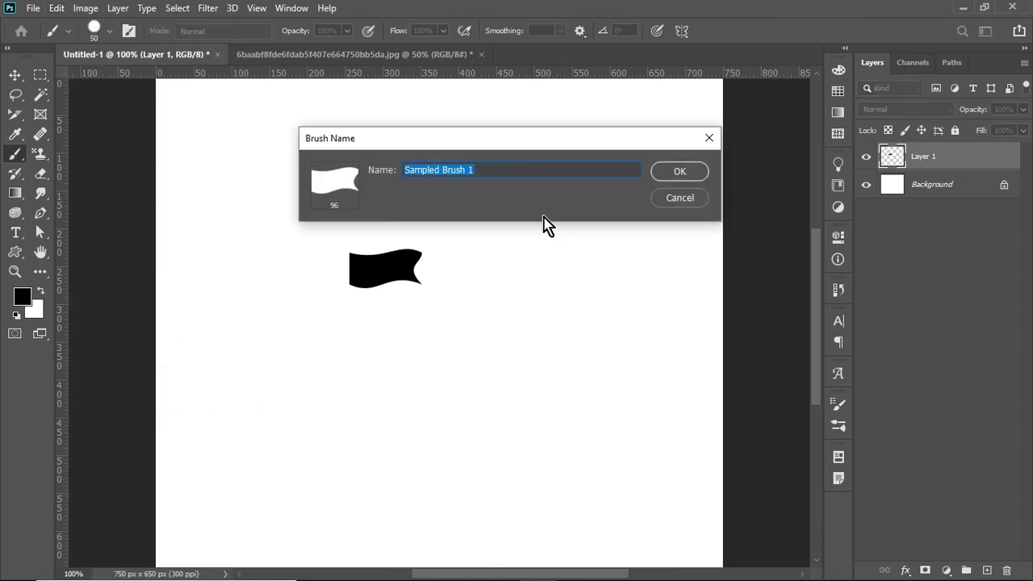
type("first")
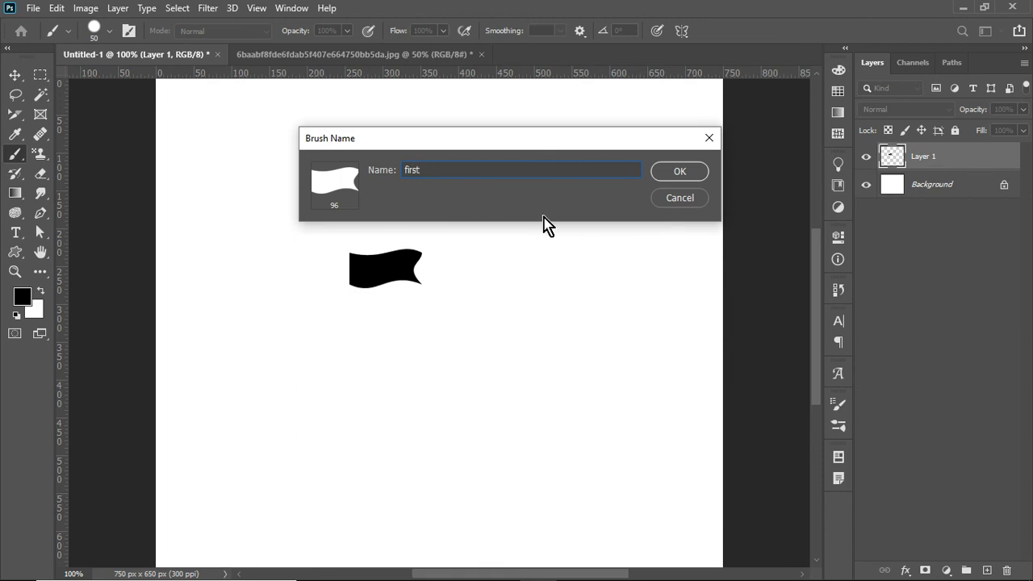
left_click(678, 173)
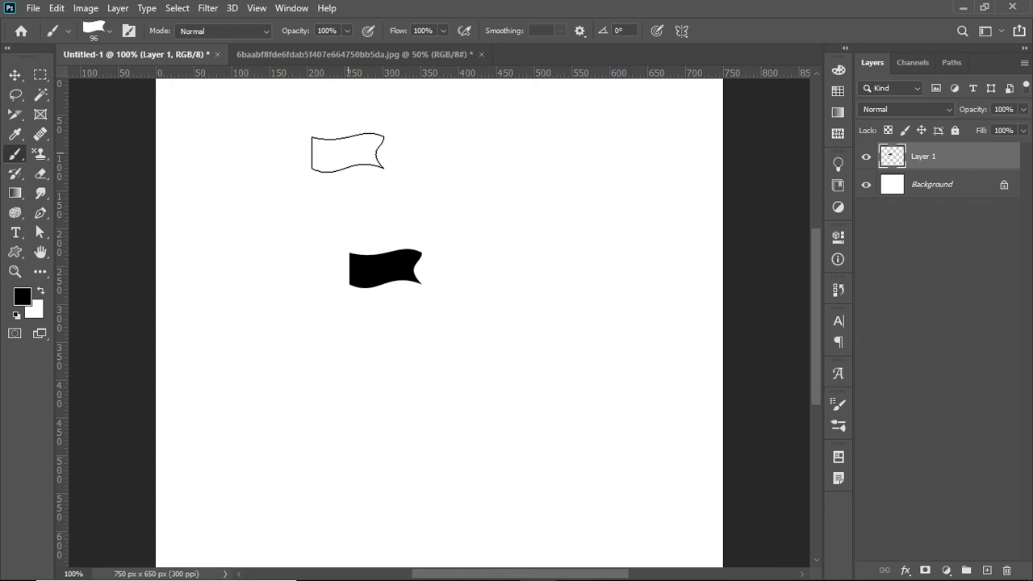
- Set the foreground colour to red and paint one large freehand stroke and three single stamps with the flag brush
left_click(23, 297)
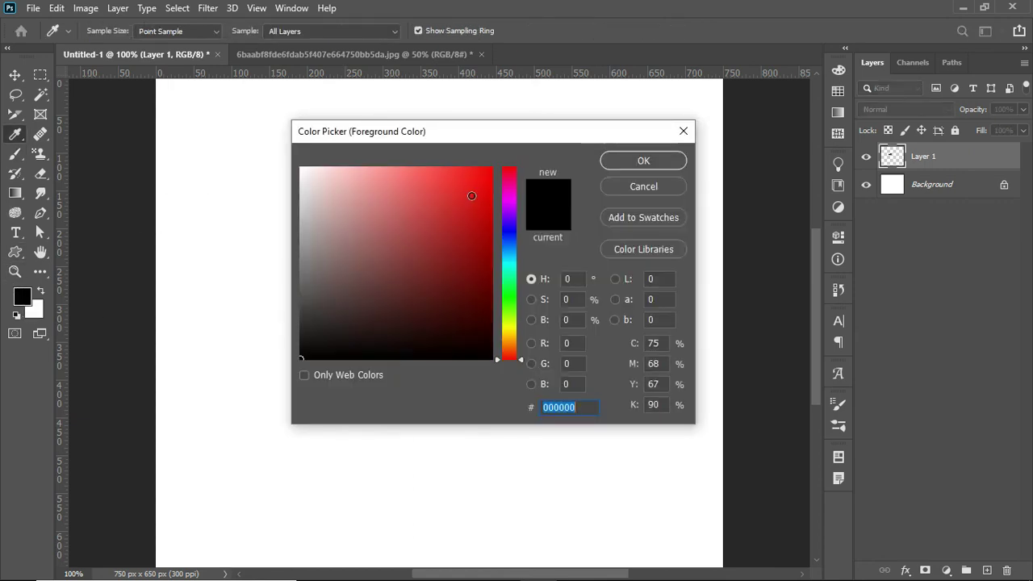
left_click(471, 195)
left_click(633, 160)
mouse_move(599, 157)
left_mouse_down()
mouse_move(567, 300)
mouse_move(505, 321)
mouse_move(479, 114)
mouse_move(538, 123)
mouse_move(488, 309)
mouse_move(526, 218)
mouse_move(516, 327)
left_mouse_up()
left_click(452, 363)
left_click(341, 387)
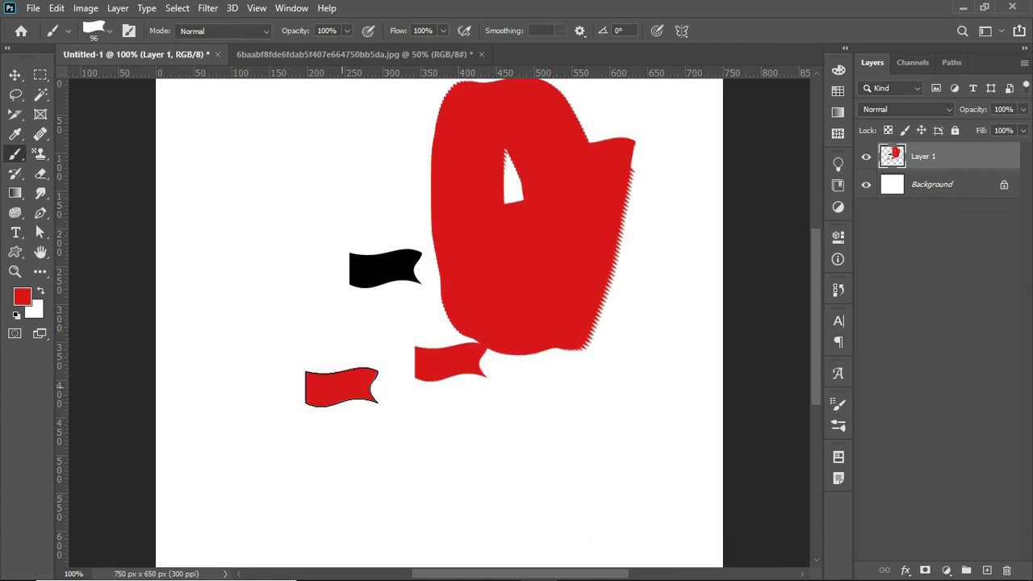
left_click(403, 454)
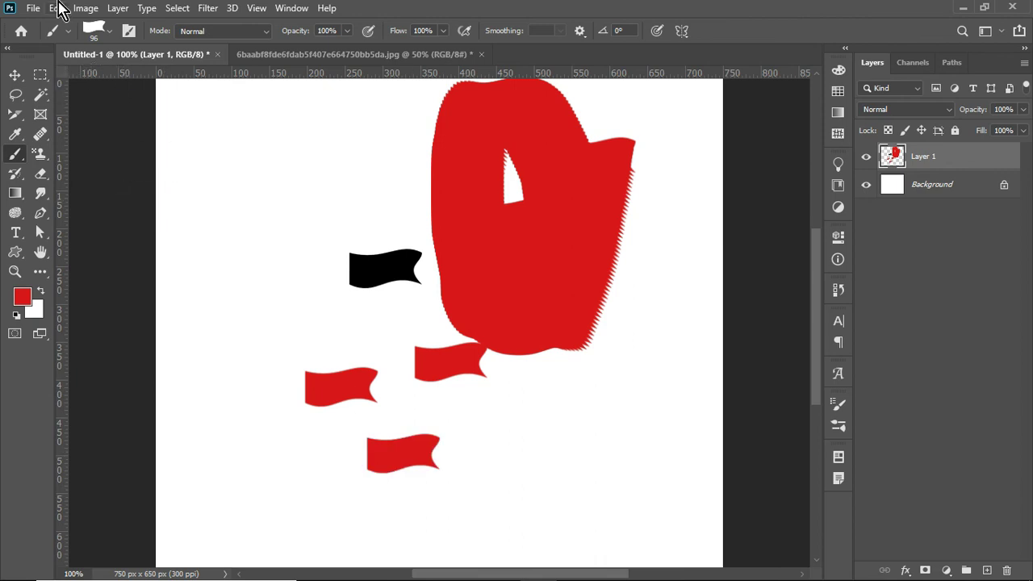
- Activate the Pattern Stamp Tool and look through its patterns, expanding the Trees group
left_click(56, 9)
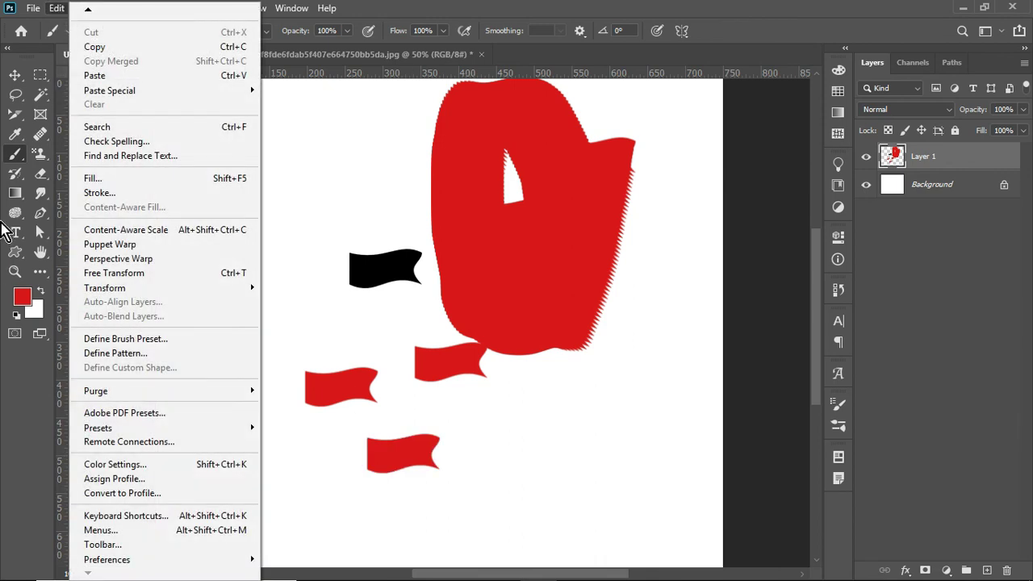
left_click(38, 156)
right_click(38, 156)
left_click(96, 170)
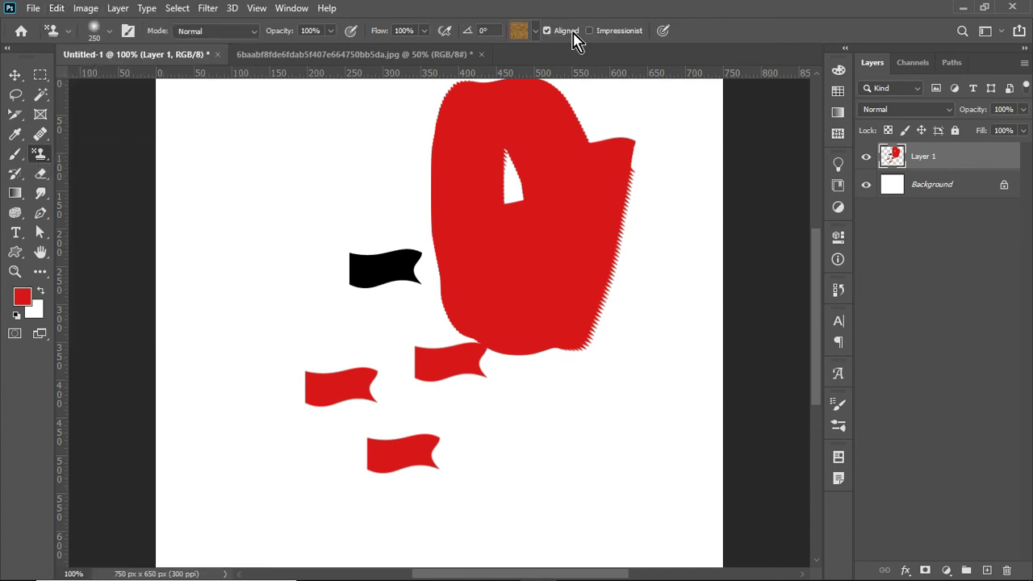
left_click(535, 32)
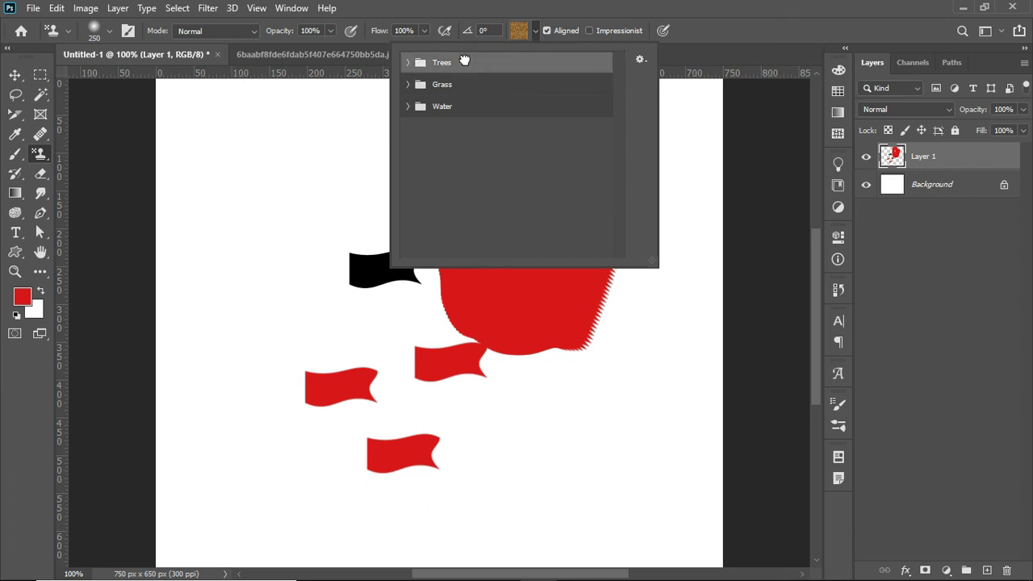
left_click(408, 63)
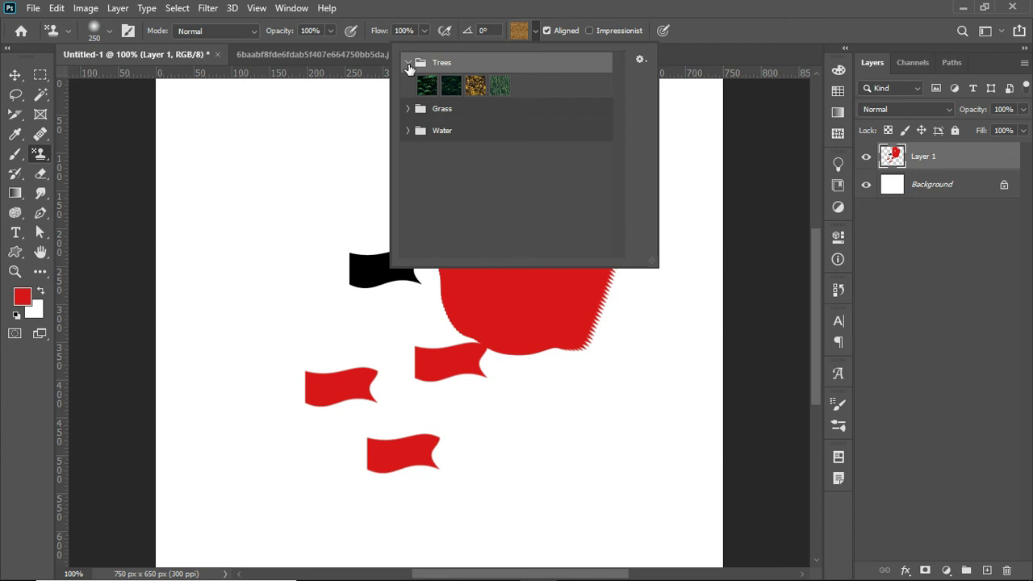
- Define the Stay Home image as a pattern named "home" and open the Pattern Stamp Tool's pattern picker
left_click(323, 58)
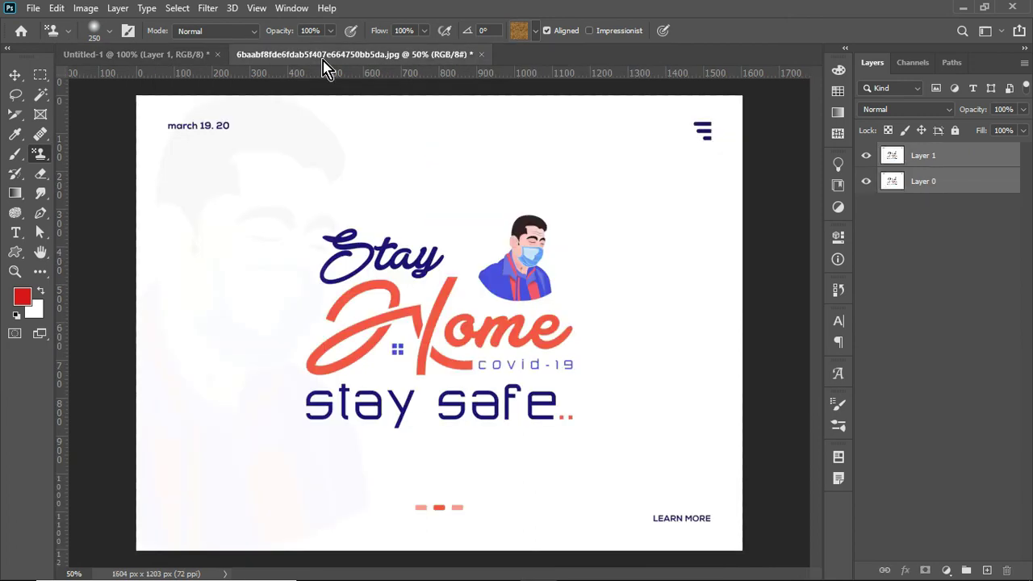
left_click(57, 10)
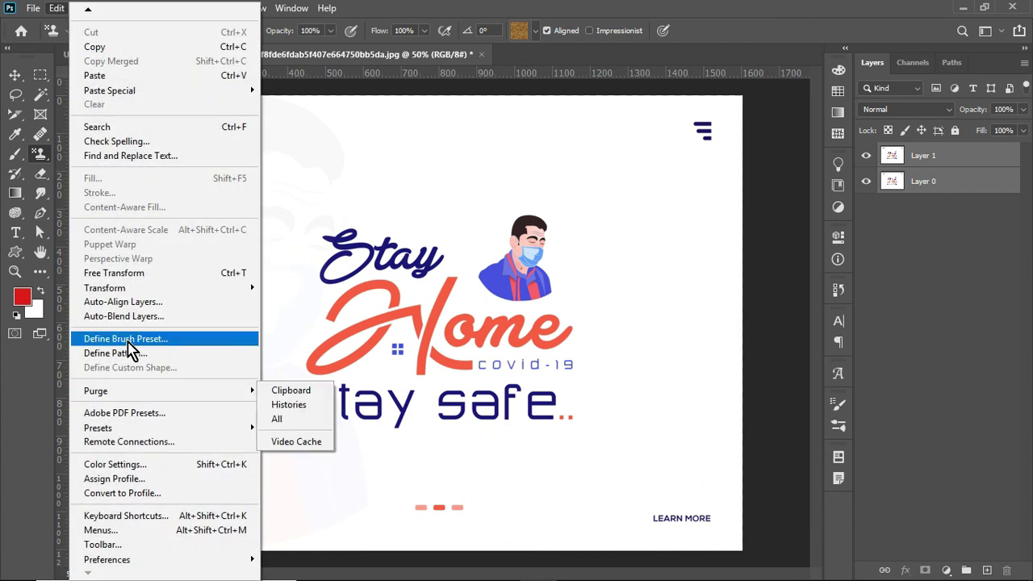
left_click(130, 356)
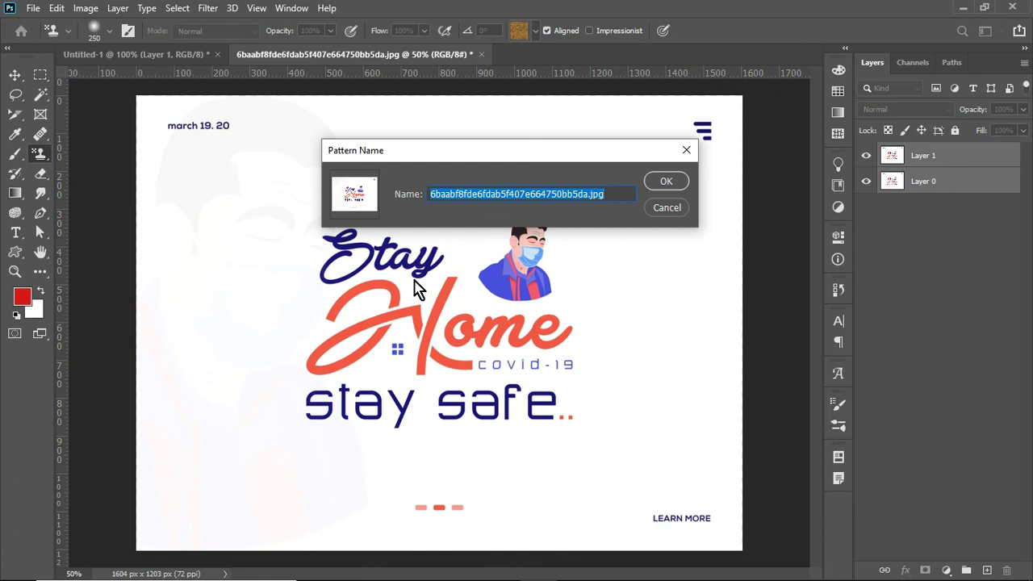
type("home")
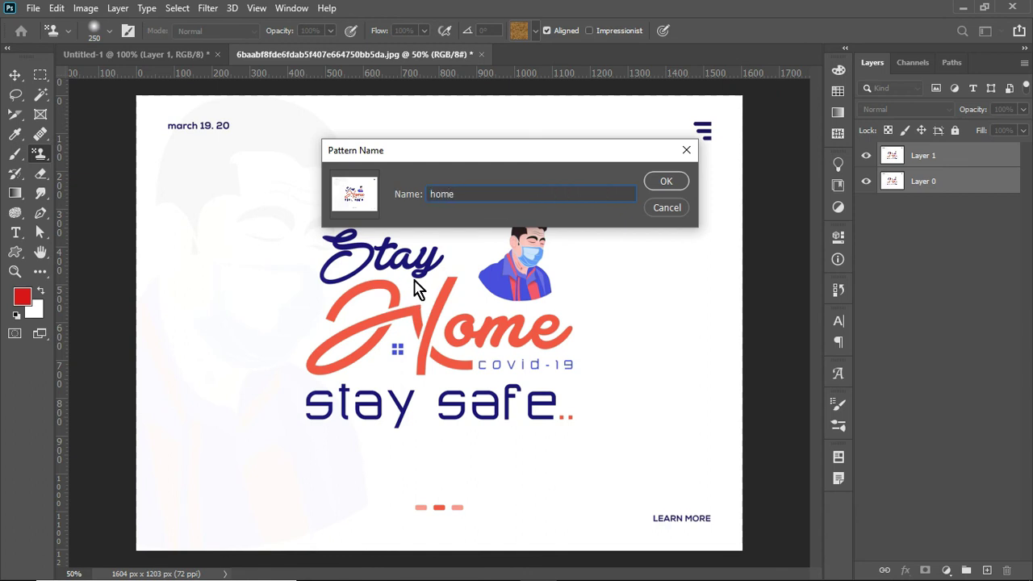
left_click(674, 182)
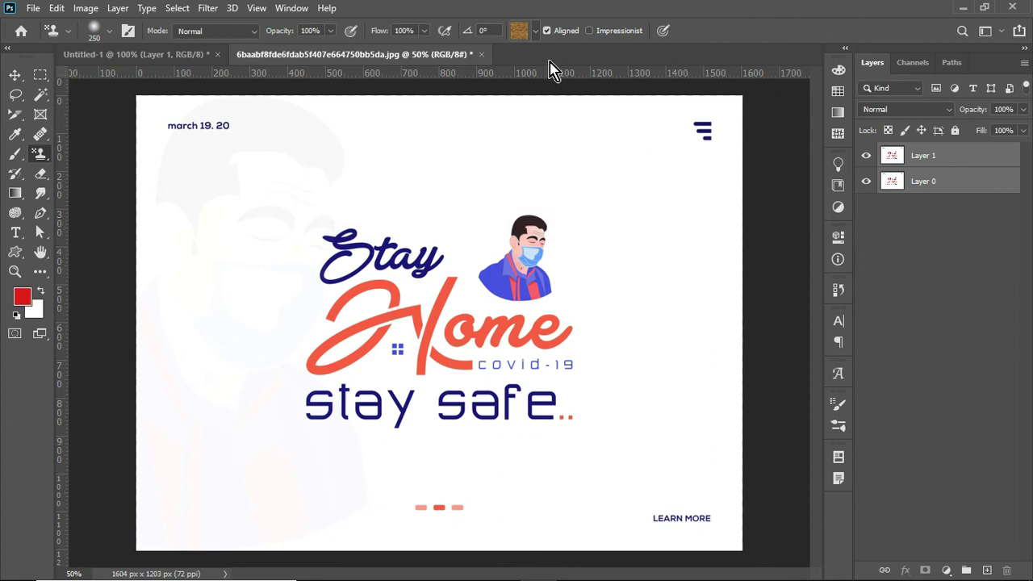
left_click(536, 36)
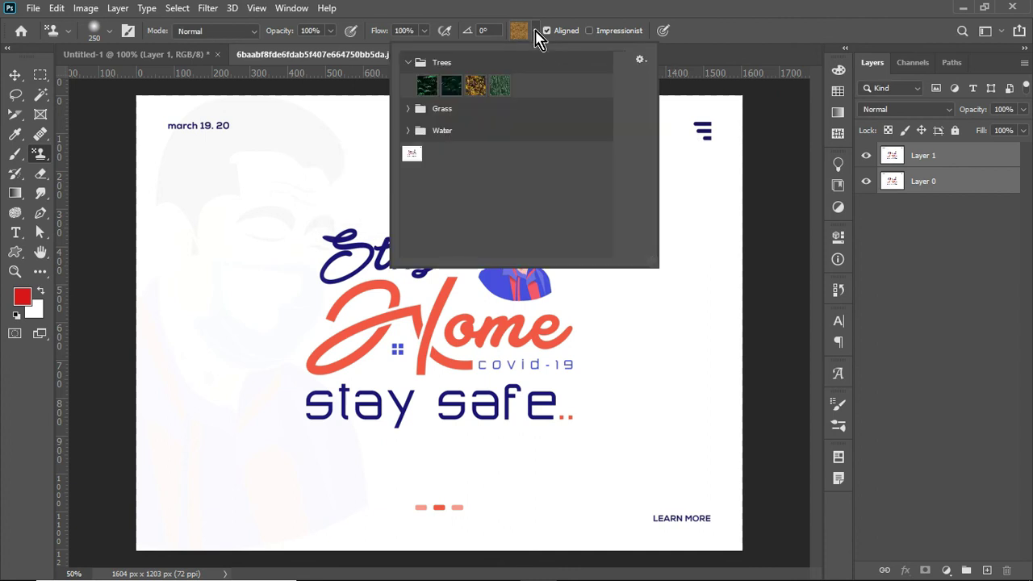
- Choose the "home" pattern for the Pattern Stamp Tool and paint it across the Untitled-1 canvas, covering the red flag strokes
left_click(410, 152)
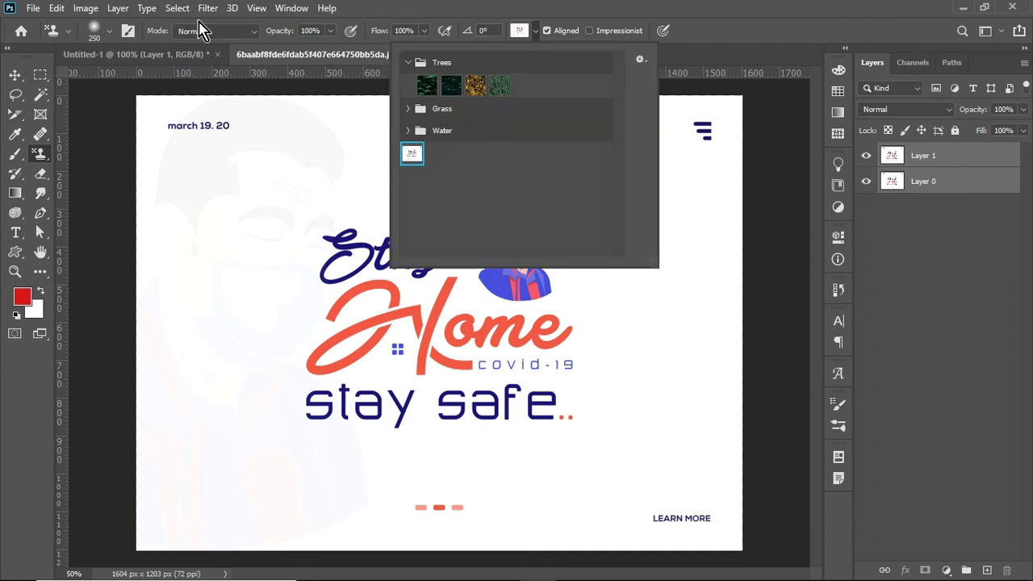
left_click(172, 58)
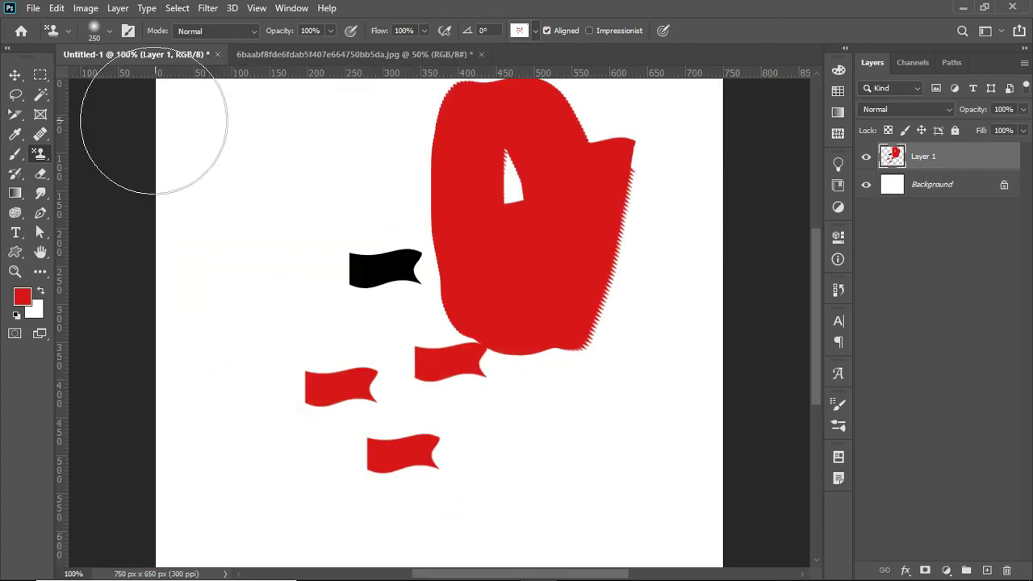
left_click(293, 213)
mouse_move(293, 213)
left_mouse_down()
mouse_move(356, 243)
mouse_move(321, 213)
mouse_move(585, 220)
mouse_move(384, 436)
mouse_move(501, 357)
mouse_move(341, 357)
mouse_move(663, 368)
mouse_move(430, 276)
mouse_move(606, 434)
mouse_move(652, 166)
mouse_move(394, 360)
left_mouse_up()
mouse_move(326, 205)
left_mouse_down()
mouse_move(292, 219)
mouse_move(219, 127)
left_mouse_up()
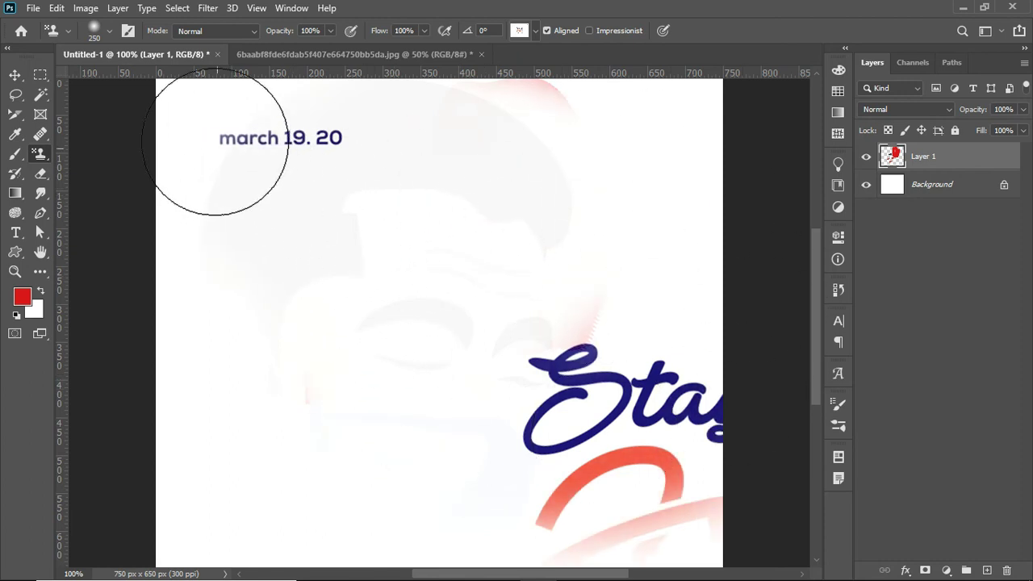
- Delete the pattern-painted Layer 1 from the Untitled-1 document
left_click(56, 9)
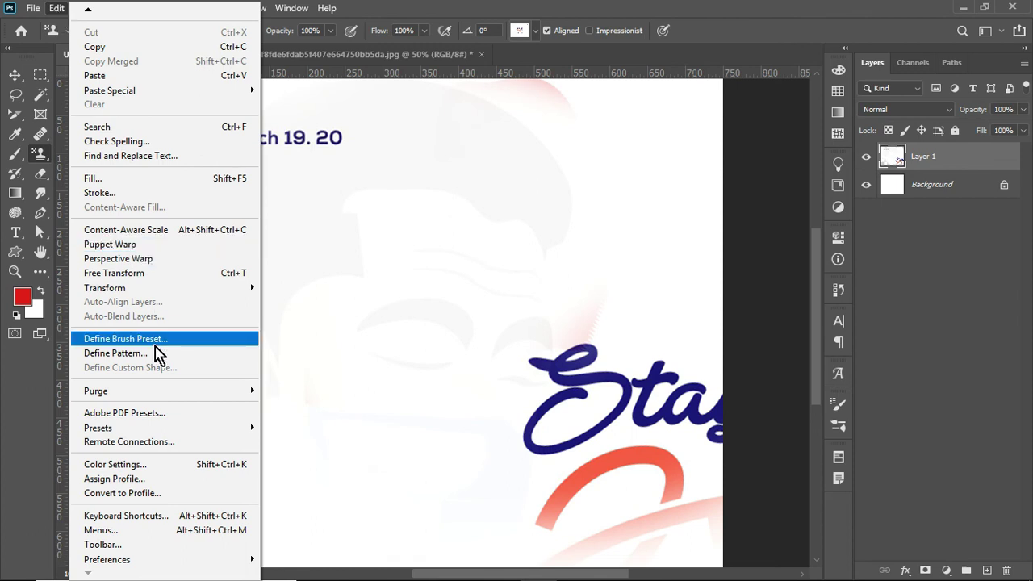
left_click(341, 333)
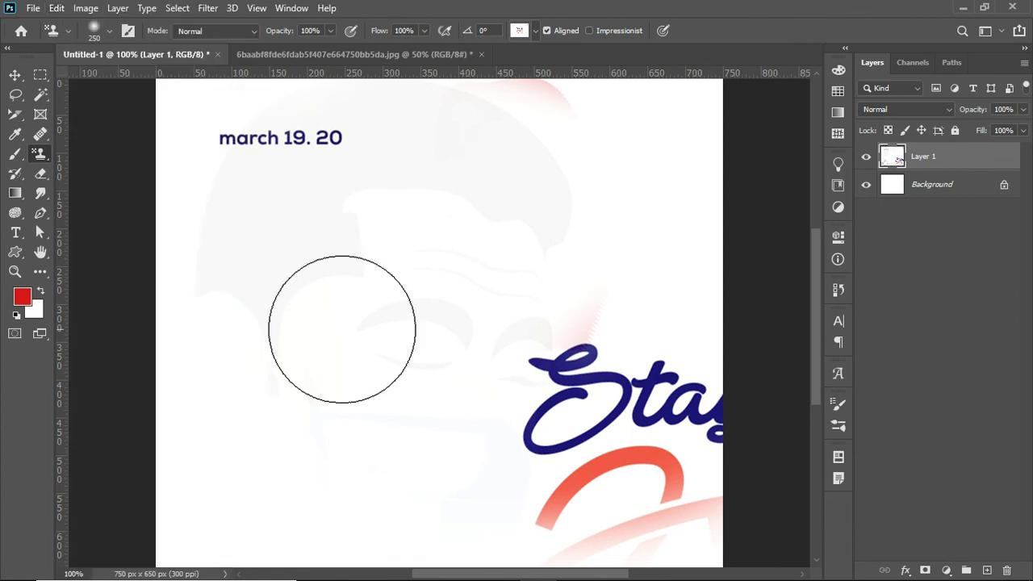
key("Delete")
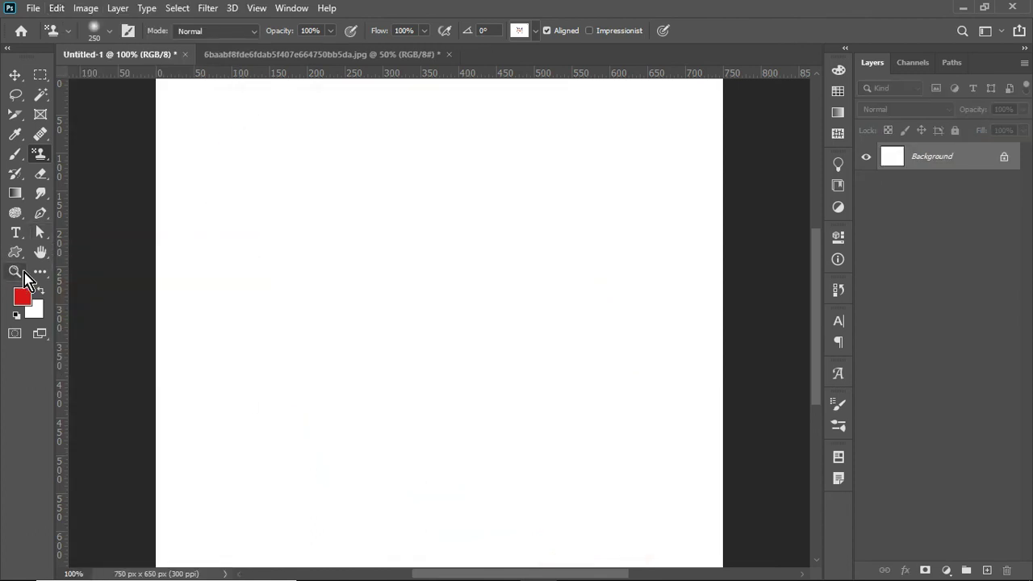
- Activate the Custom Shape Tool and look through its shapes, expanding the Boats group
left_click_drag(17, 258, 99, 327)
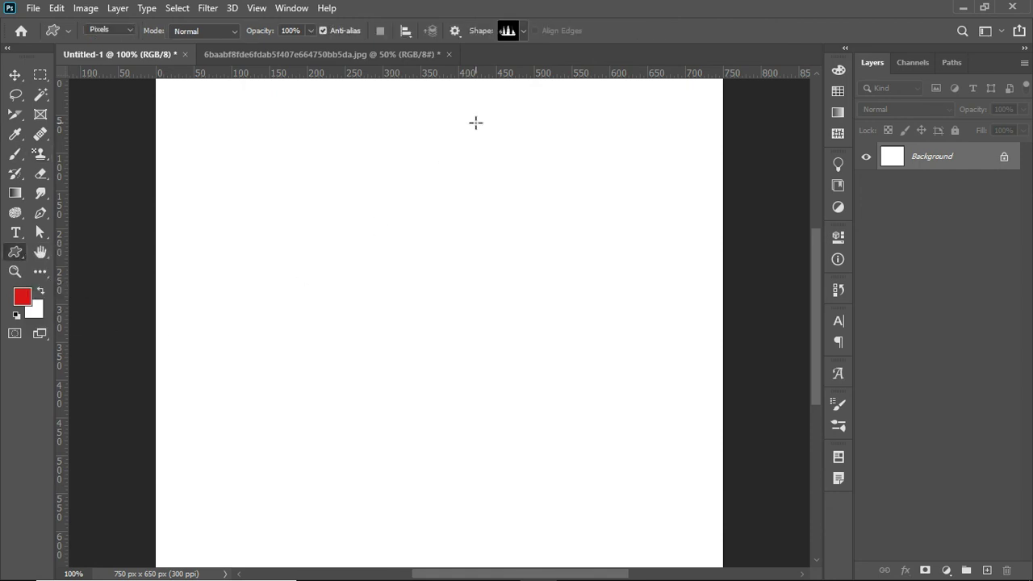
left_click(524, 32)
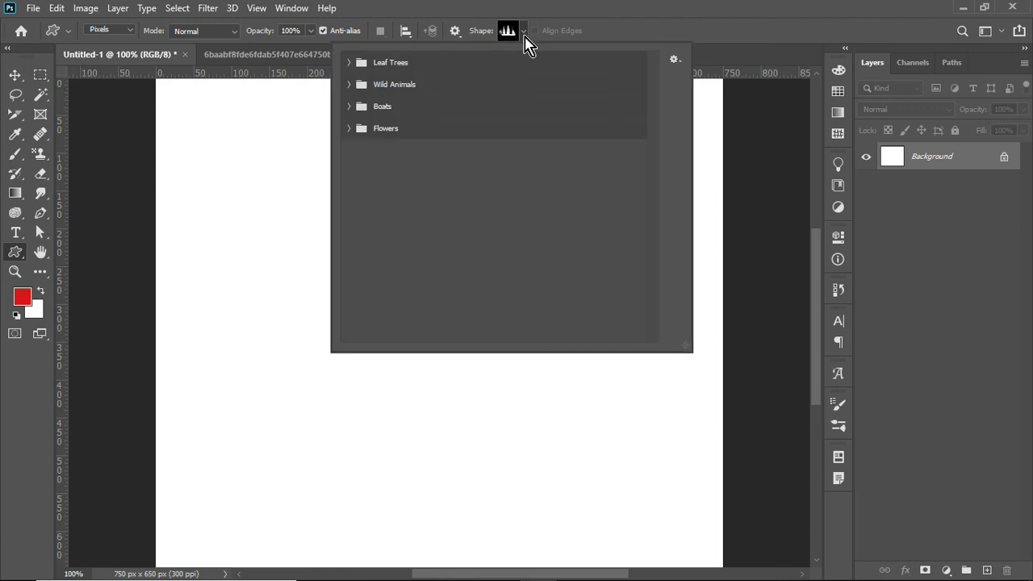
left_click(349, 107)
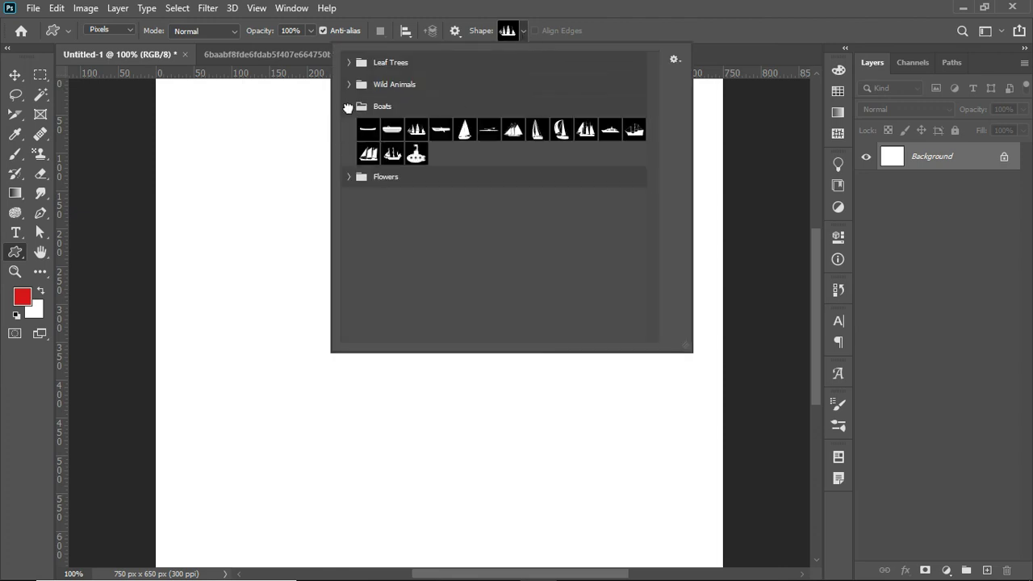
- Draw a closed, curved blob path with four anchor points on the blank canvas using the Pen Tool
left_click(41, 213)
left_click(40, 214)
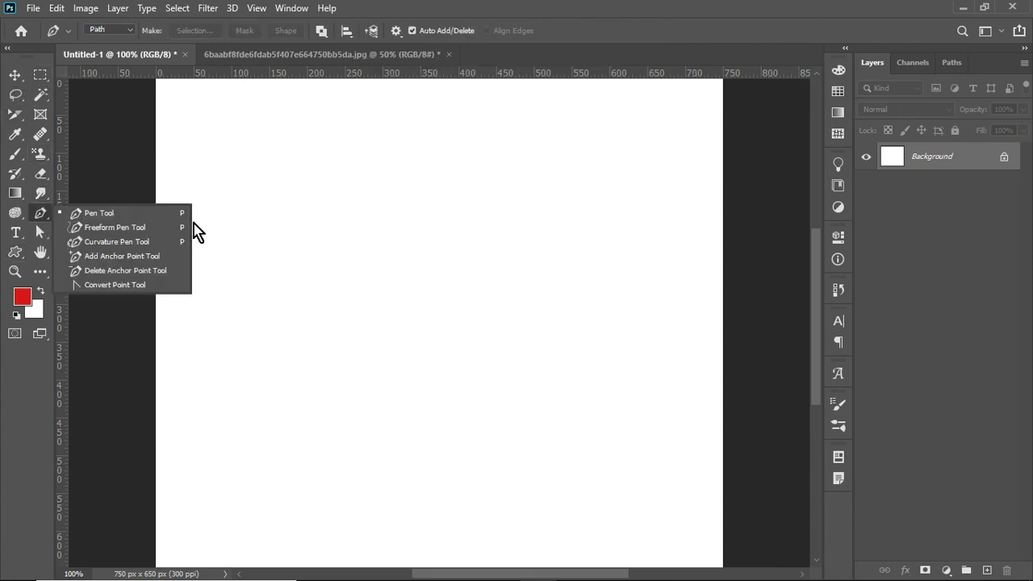
left_click(142, 214)
left_click(359, 205)
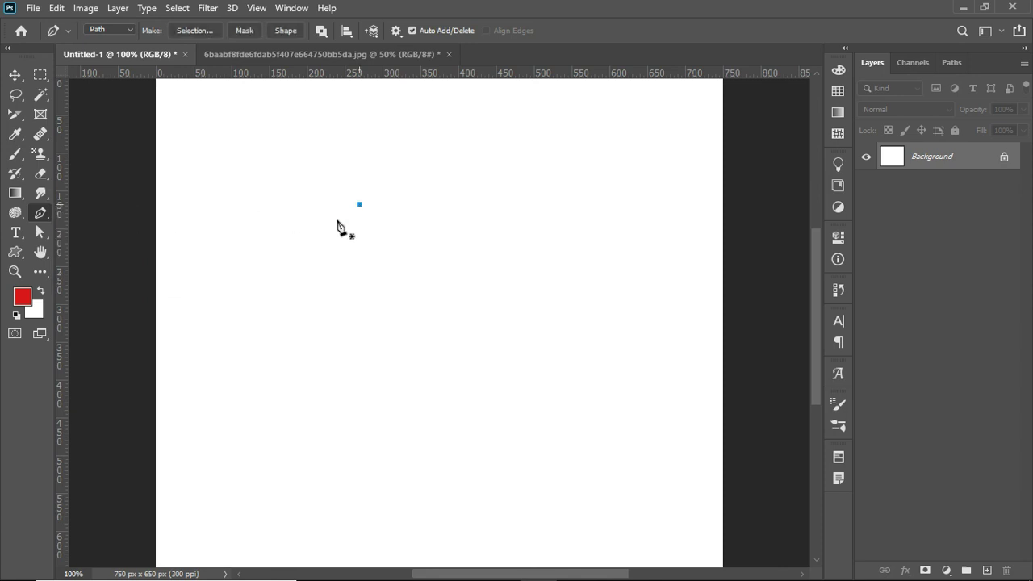
left_click_drag(303, 264, 396, 322)
left_click(393, 274)
left_click_drag(394, 276, 373, 251)
left_click(360, 205)
left_click_drag(360, 207, 322, 192)
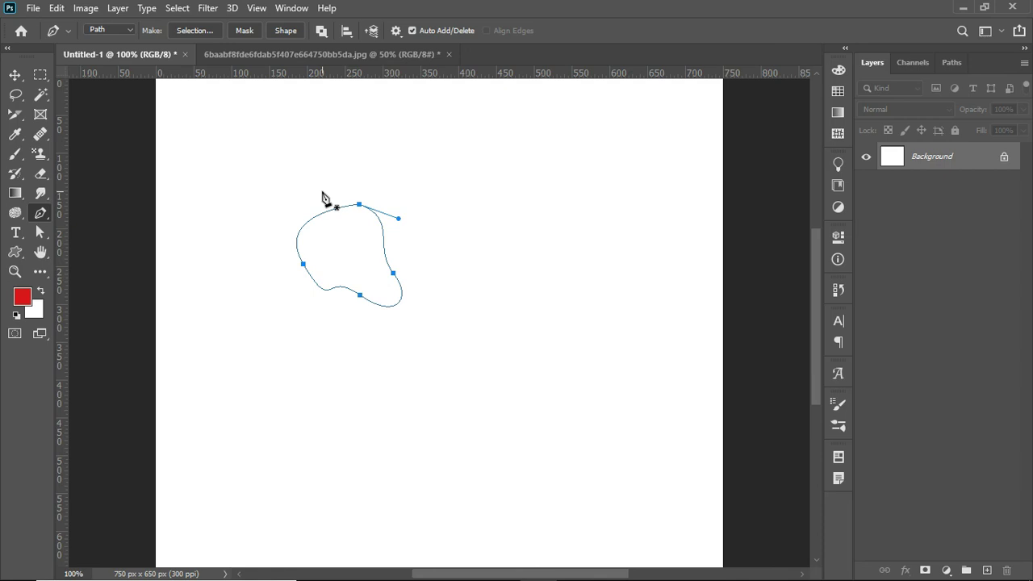
- Define the blob path as a custom shape named "pen" and deselect the path
left_click(55, 9)
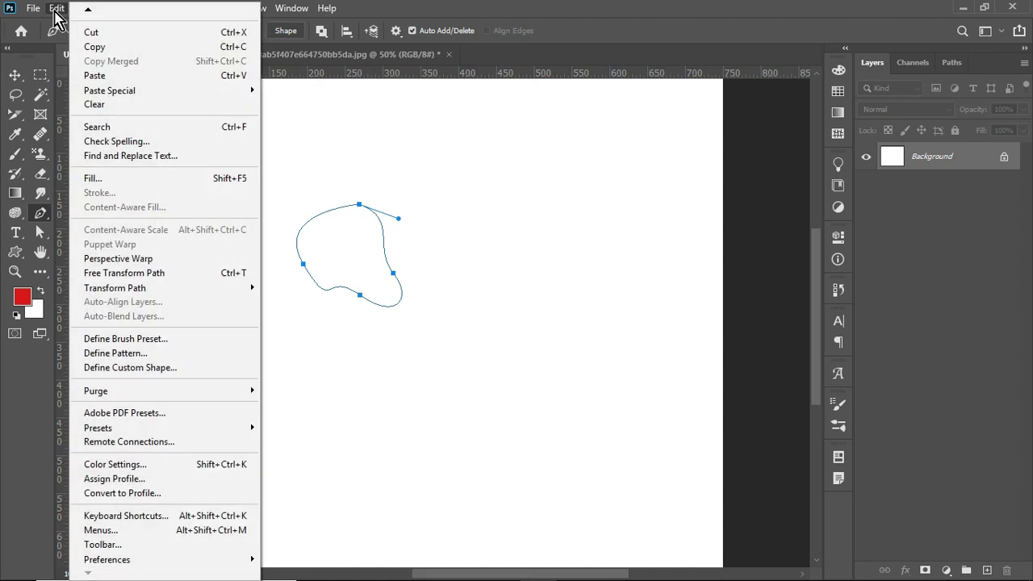
left_click(184, 370)
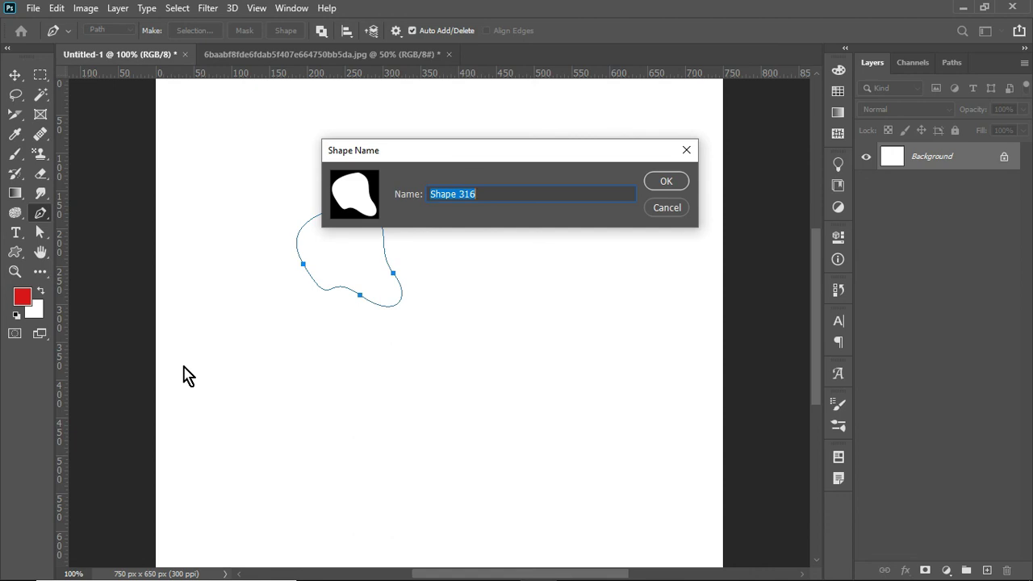
type("pen")
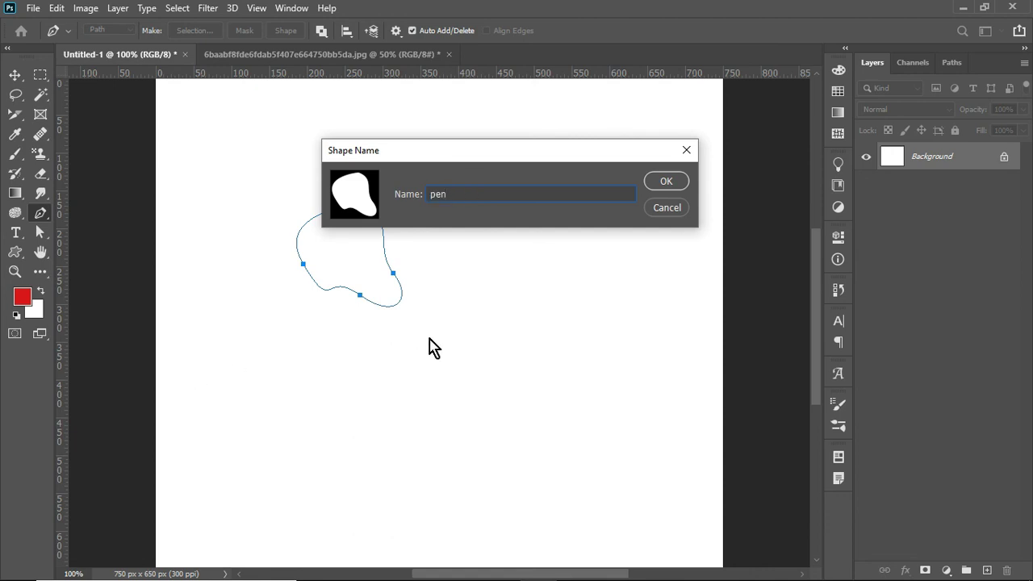
left_click(682, 183)
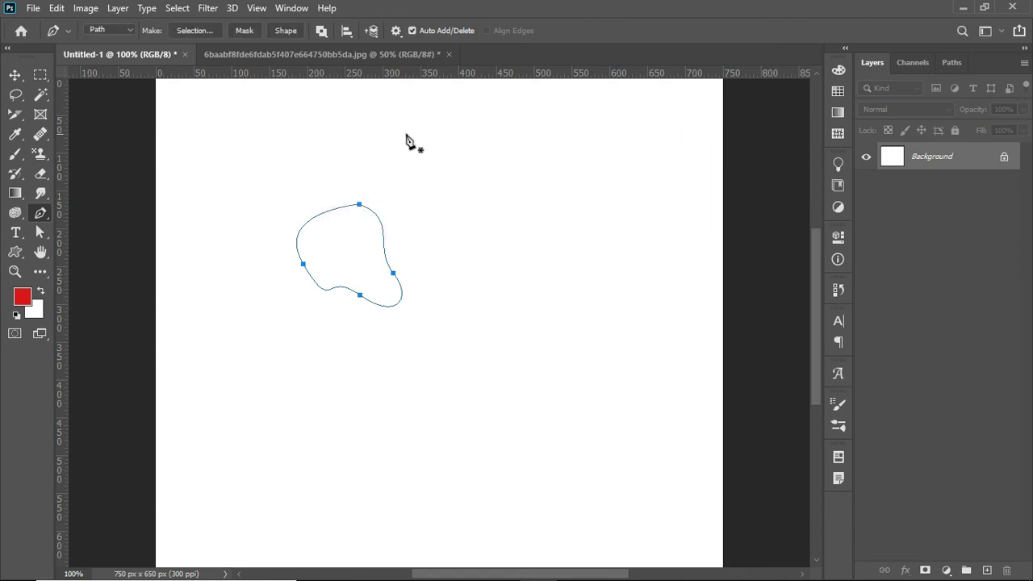
key("Escape")
key("Escape")
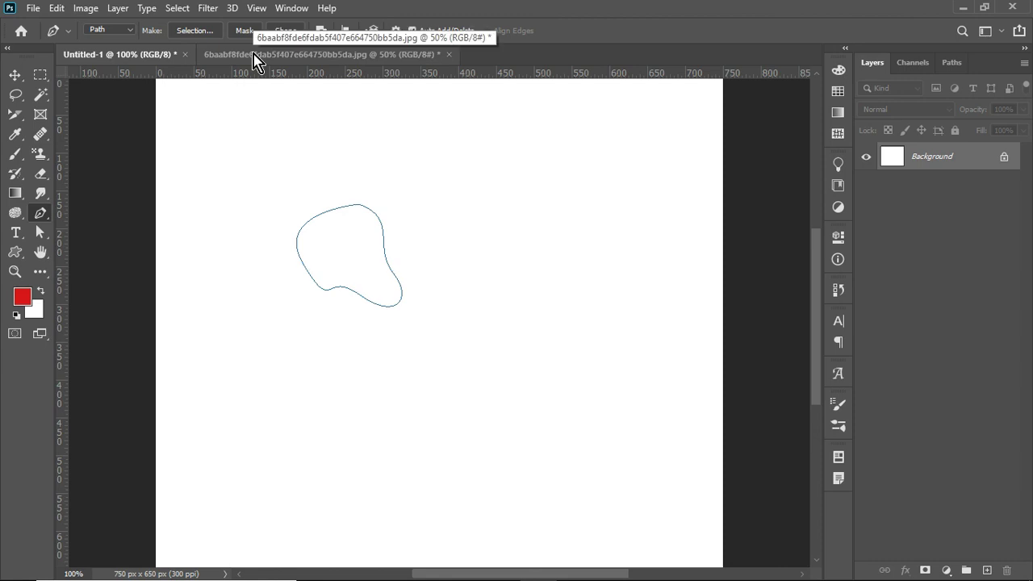
- Switch to the Stay Home image and choose the "pen" blob shape for the Custom Shape Tool
left_click(255, 56)
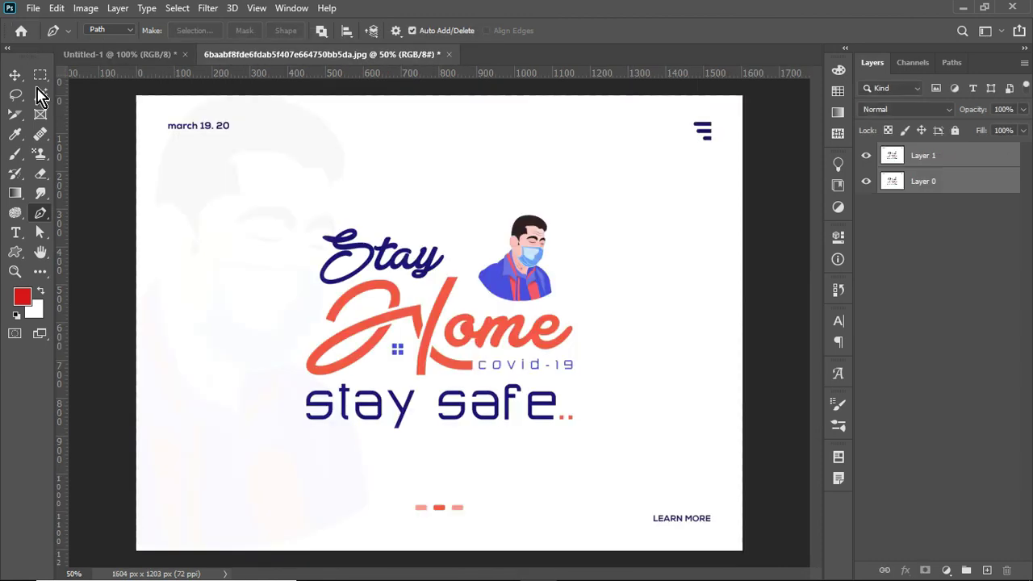
left_click(16, 255)
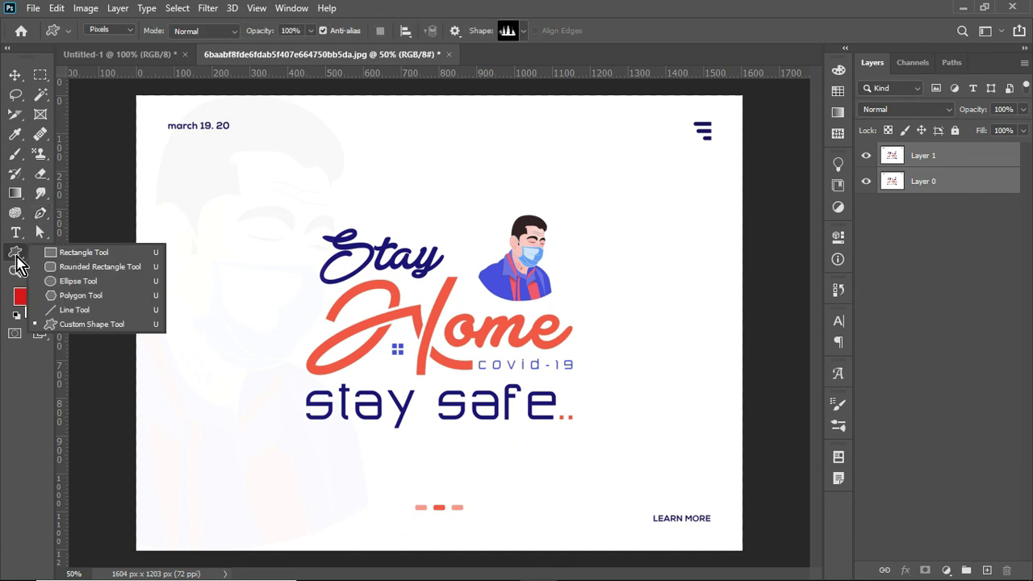
left_click(117, 324)
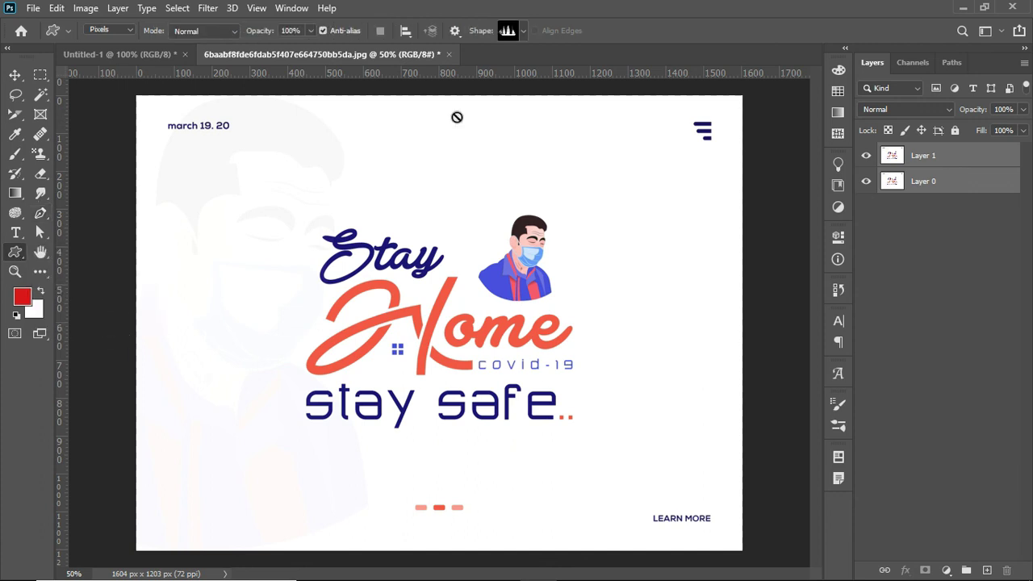
left_click(523, 32)
left_click(354, 198)
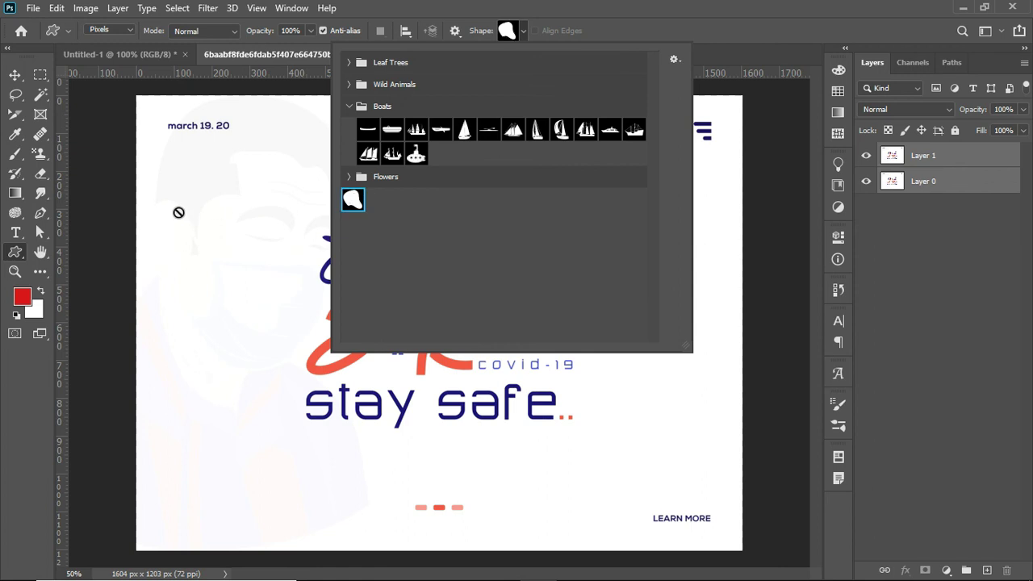
- Set the Custom Shape Tool to Path mode and draw the blob over the faded face beside the word "Stay"
left_click(127, 30)
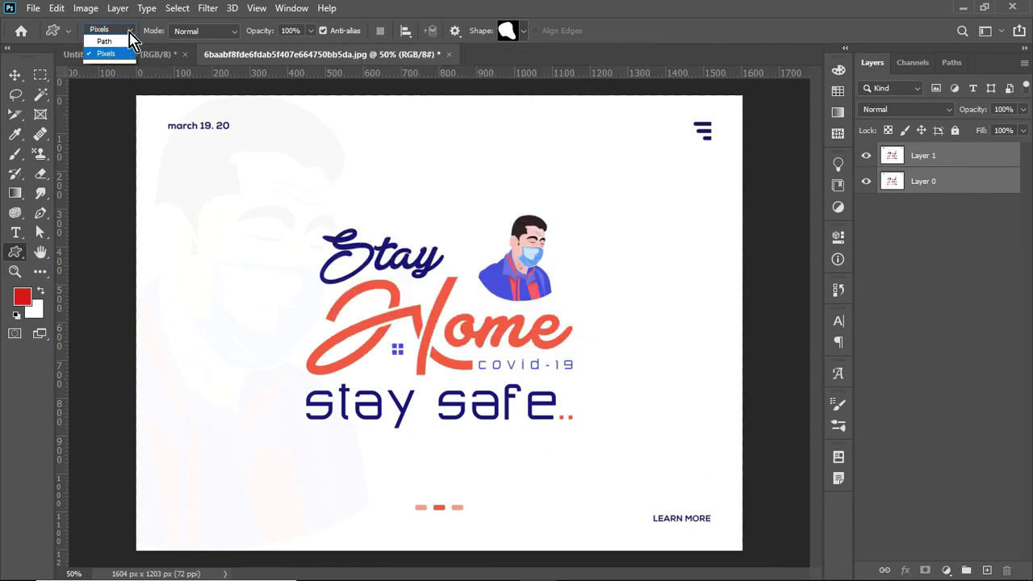
left_click(125, 54)
left_click_drag(177, 175, 295, 292)
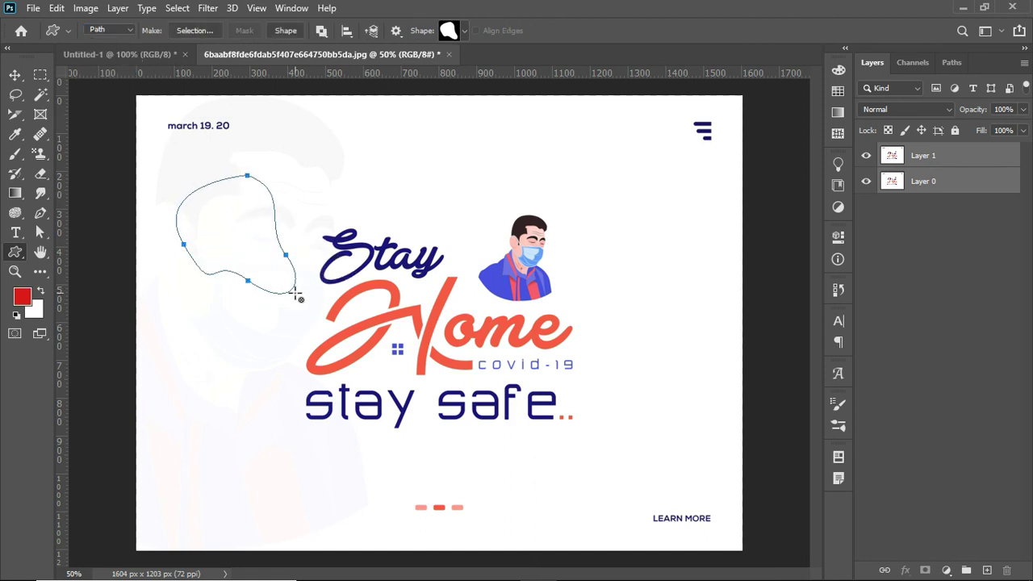
- Convert the blob path to a selection, fill it with the red foreground colour on a new layer, and deselect
key("ctrl+Return")
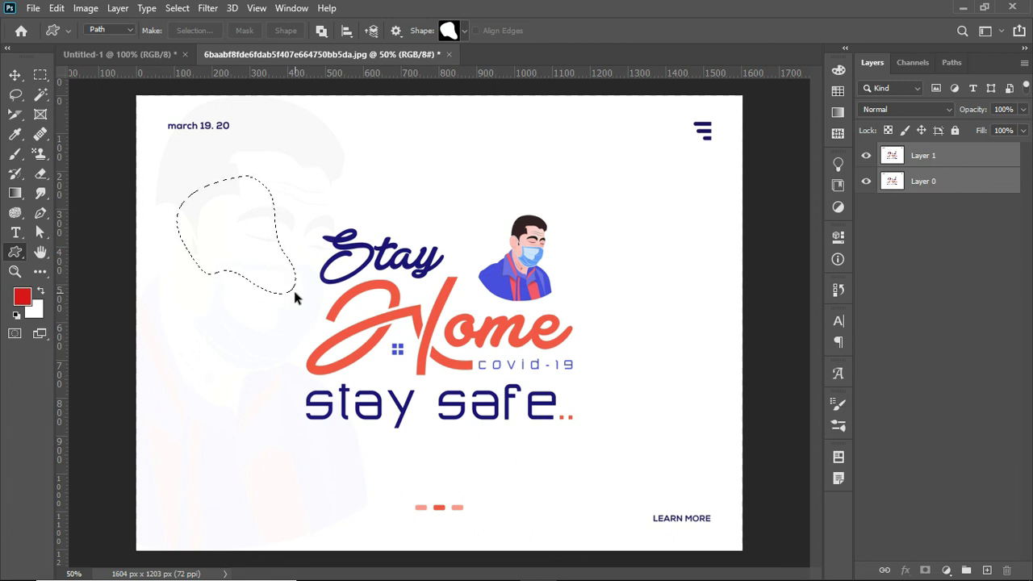
key("ctrl+shift+n")
key("Return")
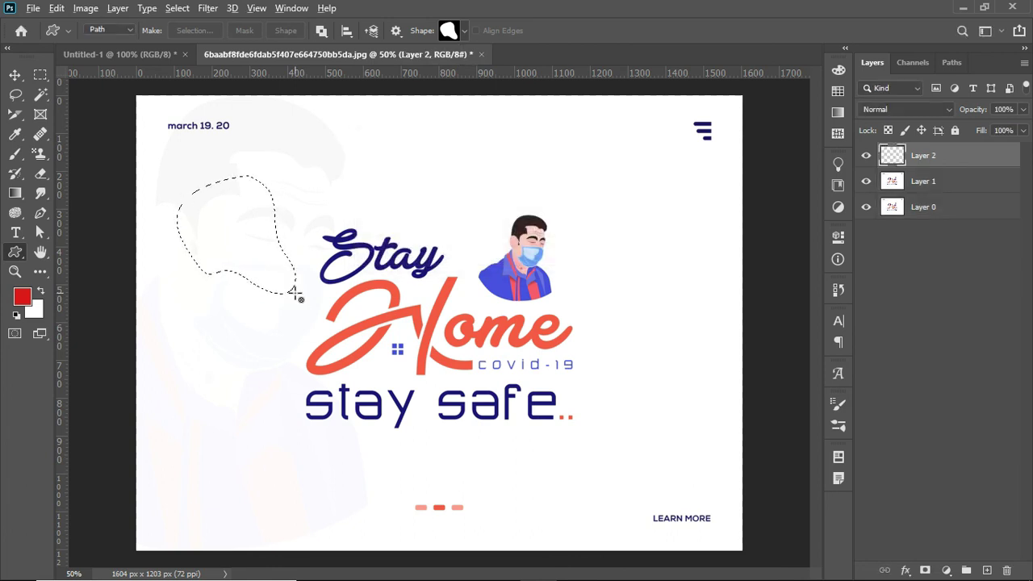
key("alt+BackSpace")
key("ctrl+d")
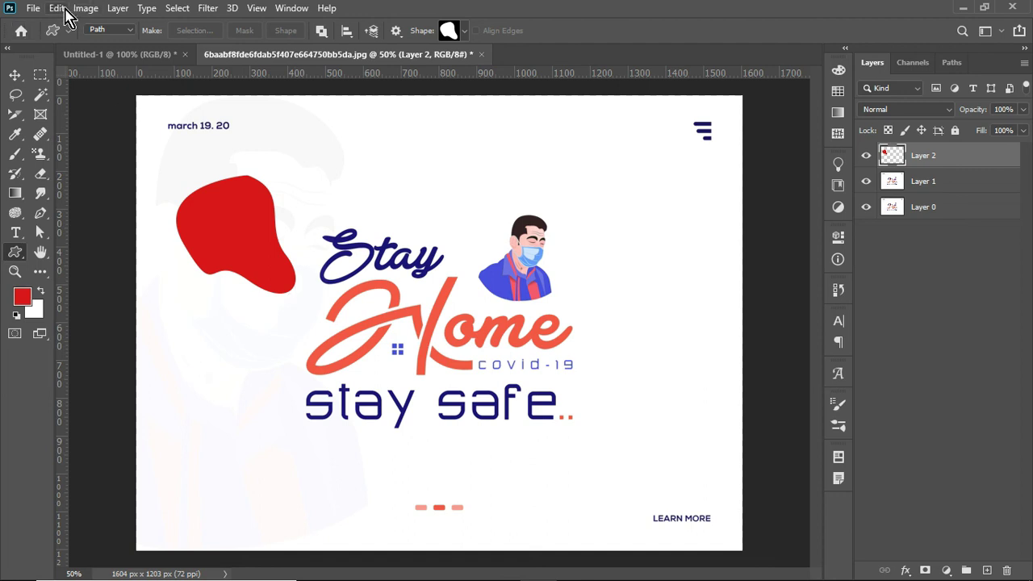
- Look at the Purge options, then review the Adobe PDF Presets dialog and close it
left_click(65, 10)
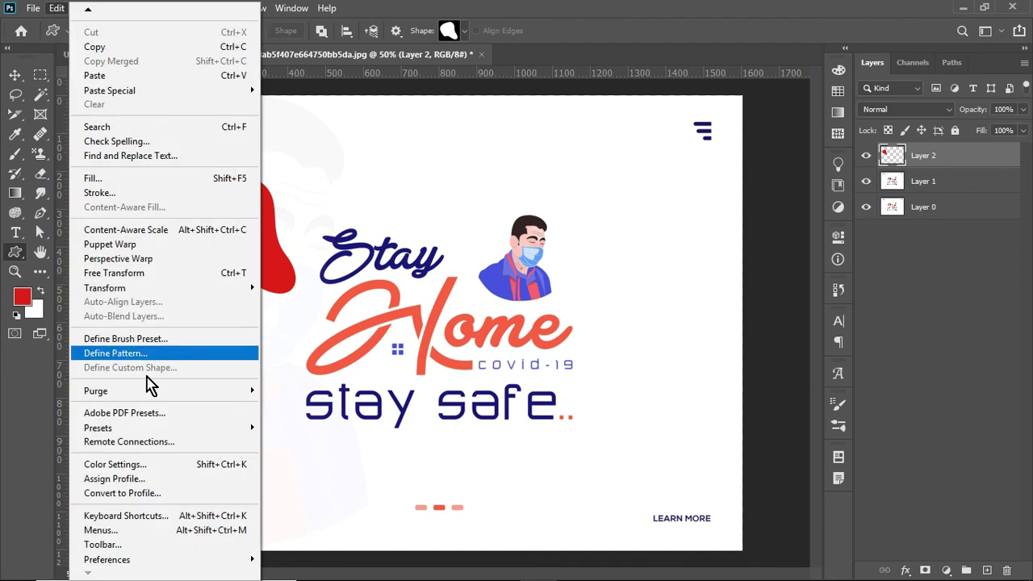
mouse_move(153, 393)
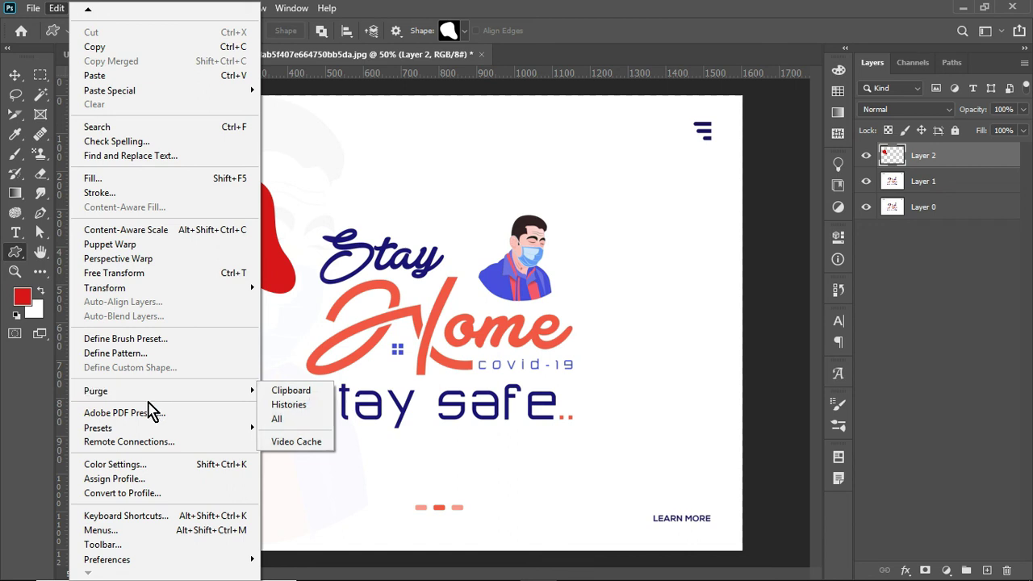
left_click(147, 412)
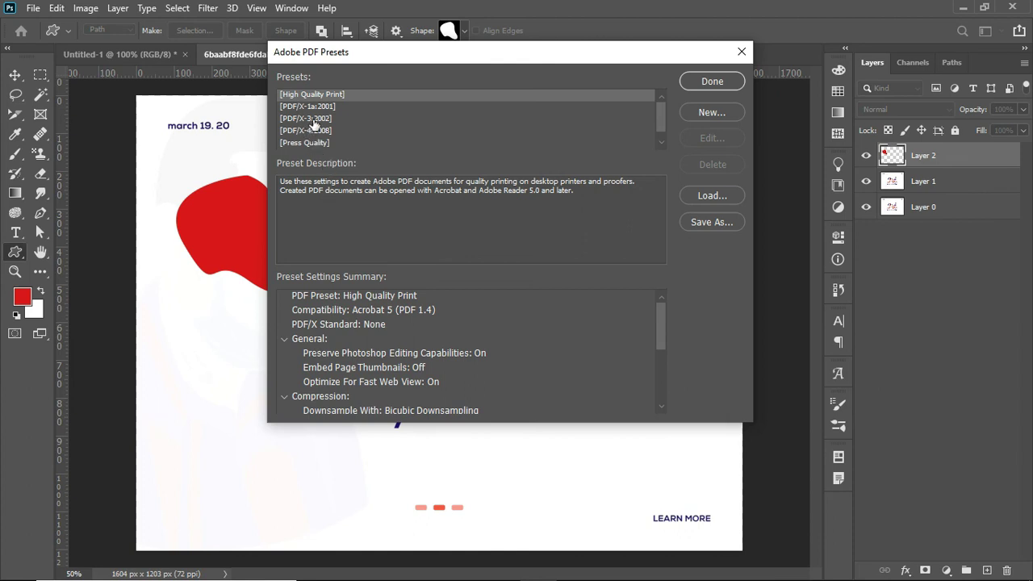
left_click(712, 82)
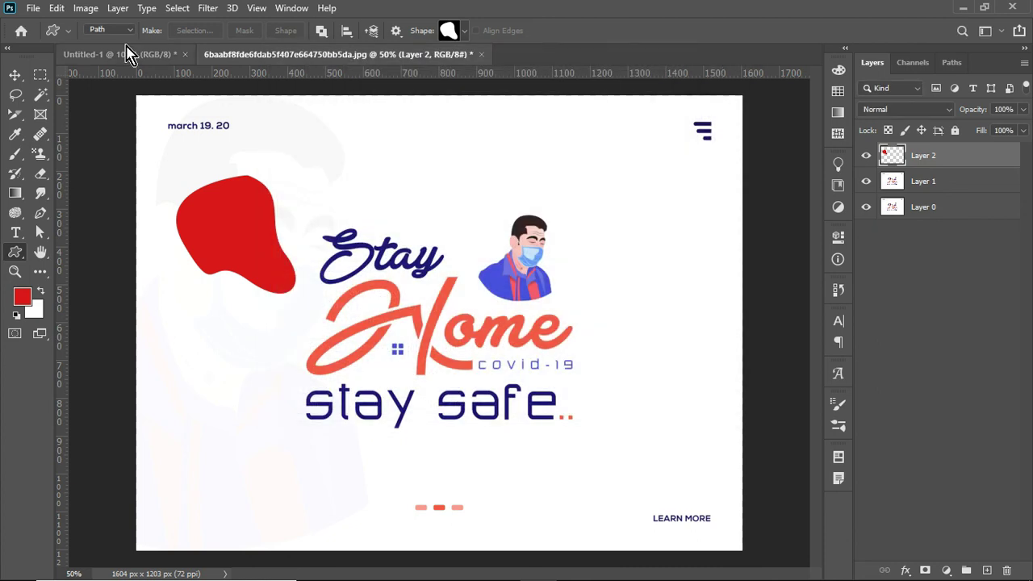
- Look at the Presets options, then review the Color Settings dialog and close it without changing any setting
left_click(56, 8)
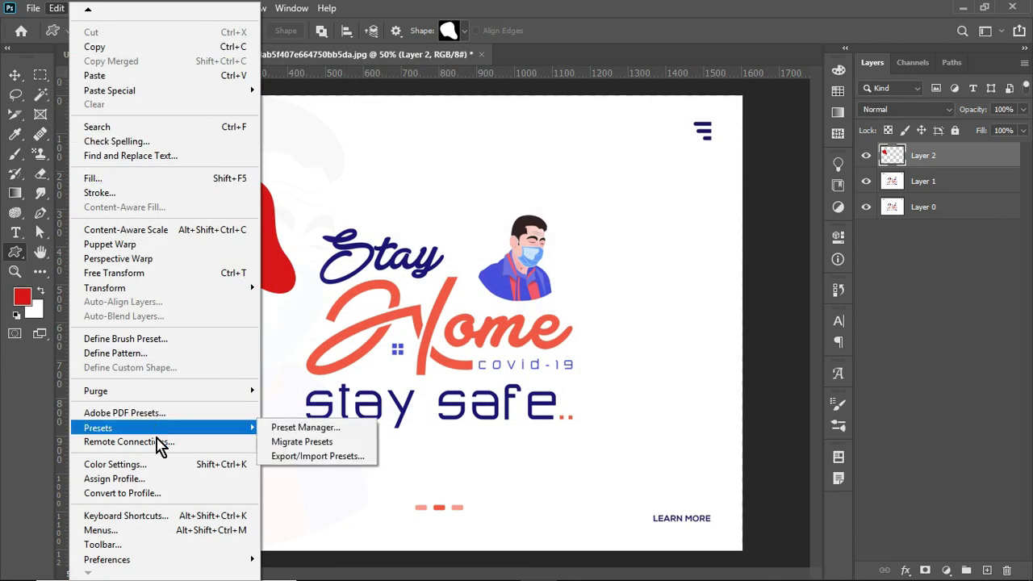
left_click(159, 472)
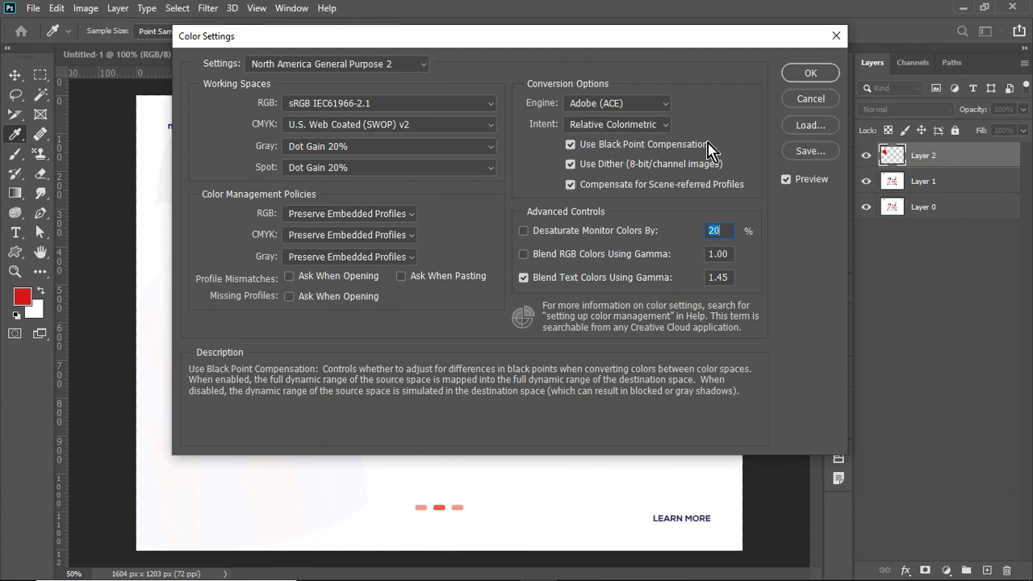
left_click(810, 74)
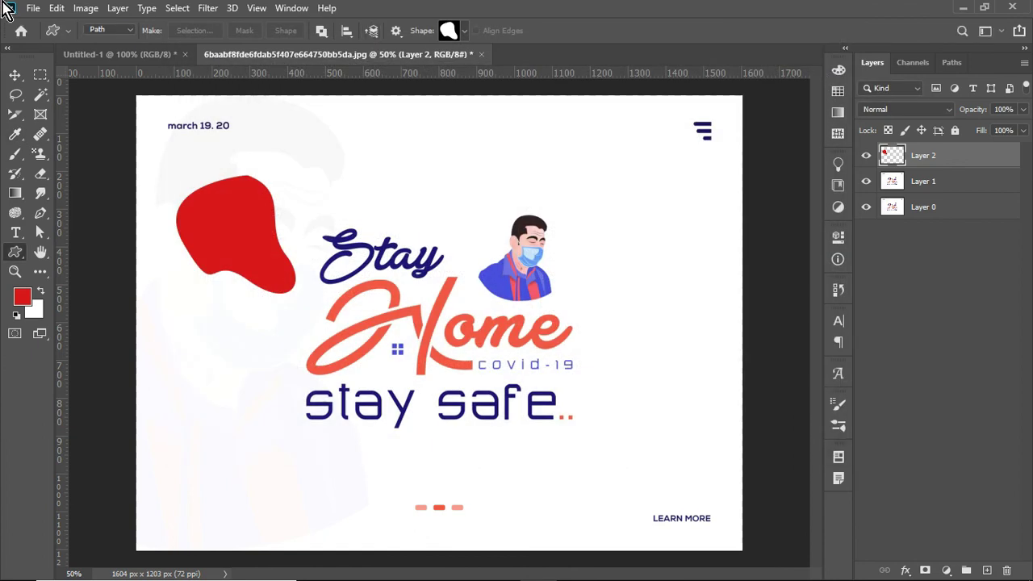
- Review the keyboard shortcuts assigned to the Tools and close the Keyboard Shortcuts and Menus dialog without changes
left_click(54, 9)
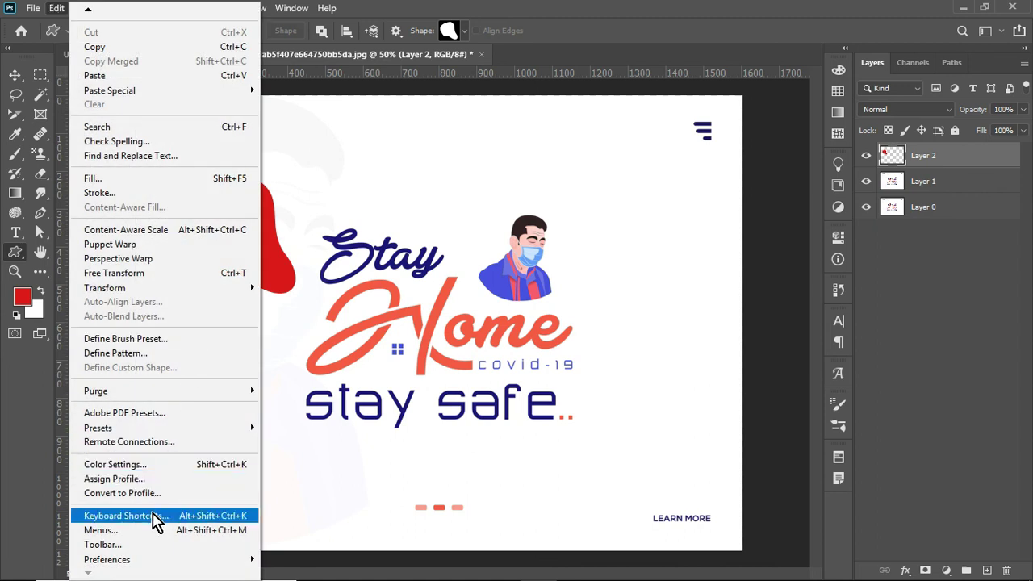
left_click(156, 521)
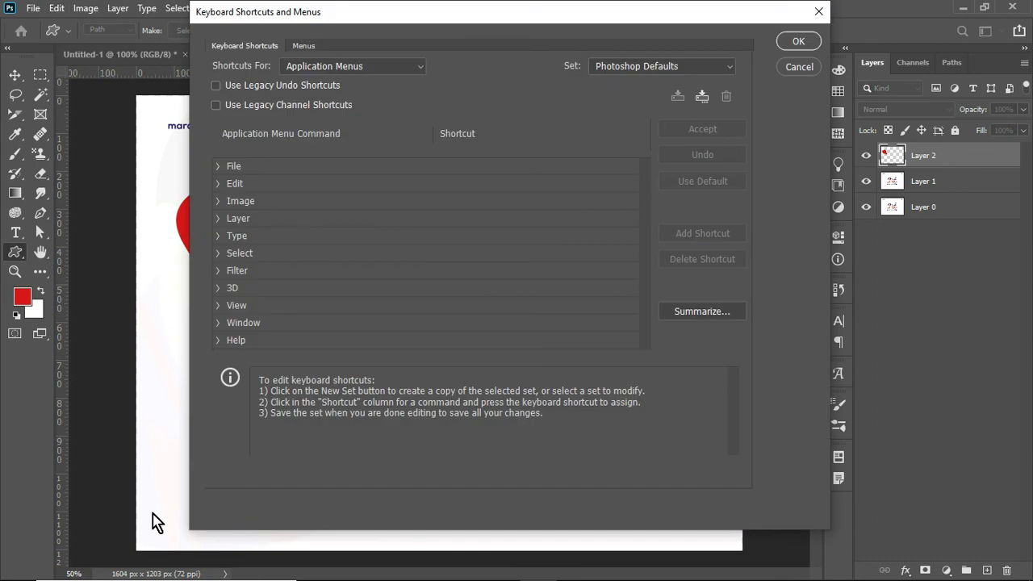
left_click(426, 72)
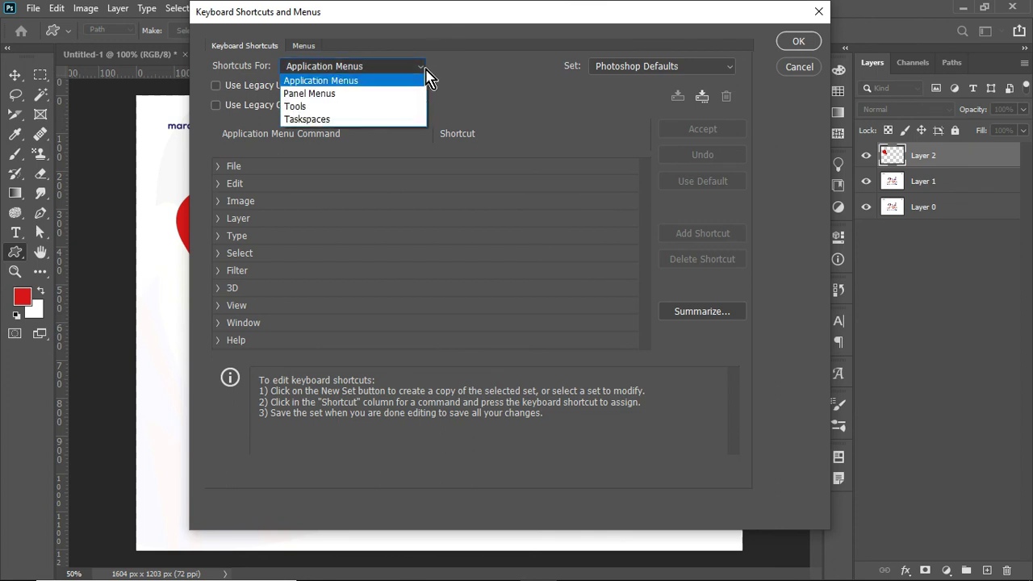
left_click(364, 107)
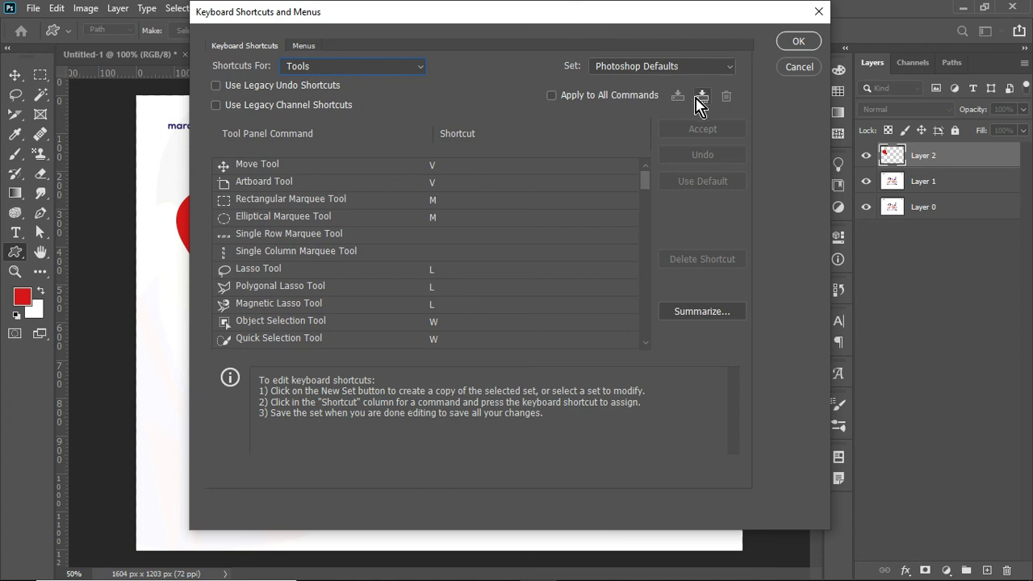
left_click(798, 67)
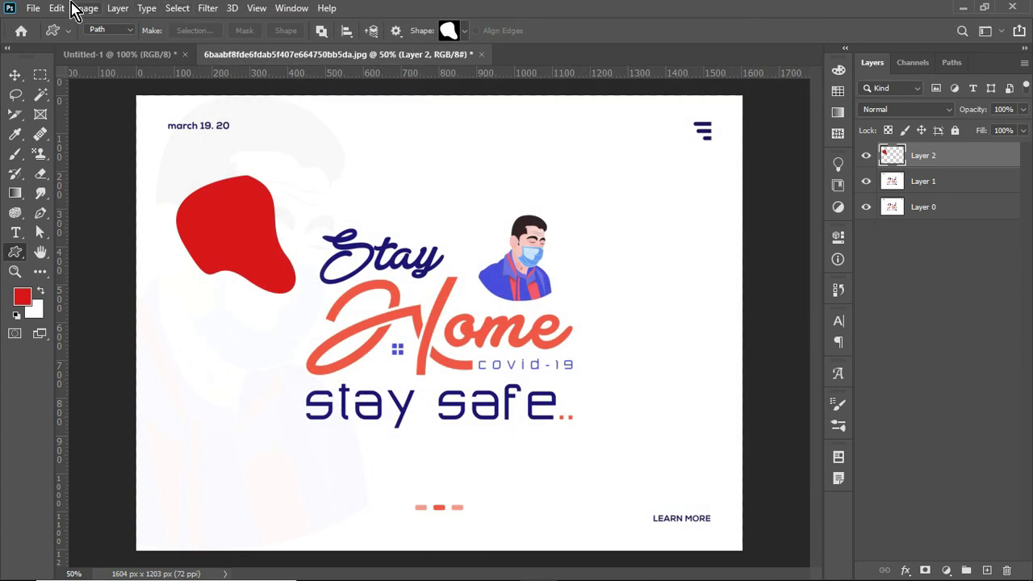
- Look at the available Preferences categories and review the History Log, Tools and File Handling settings
left_click(56, 8)
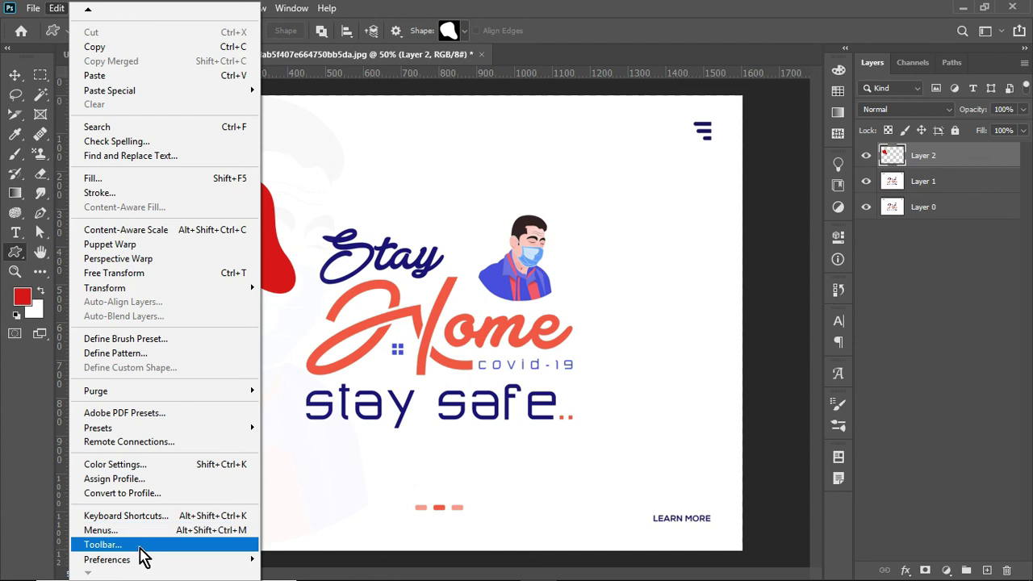
mouse_move(136, 566)
mouse_move(239, 567)
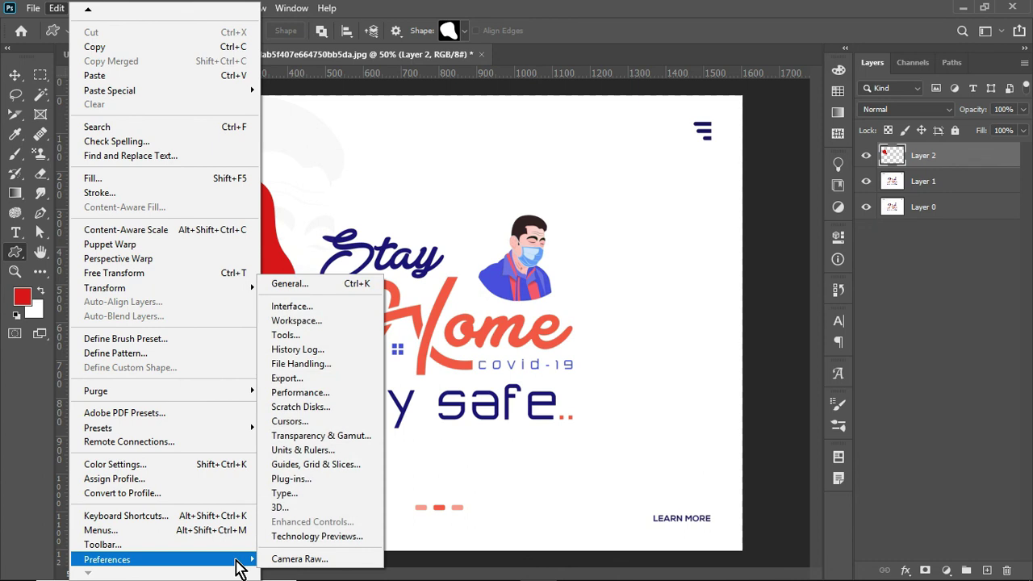
left_click(338, 350)
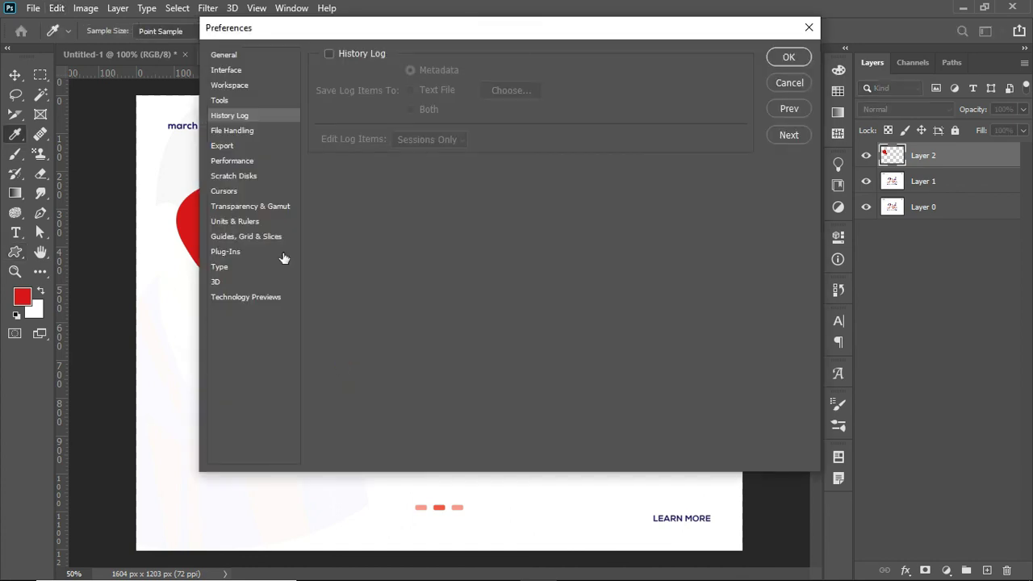
left_click(234, 100)
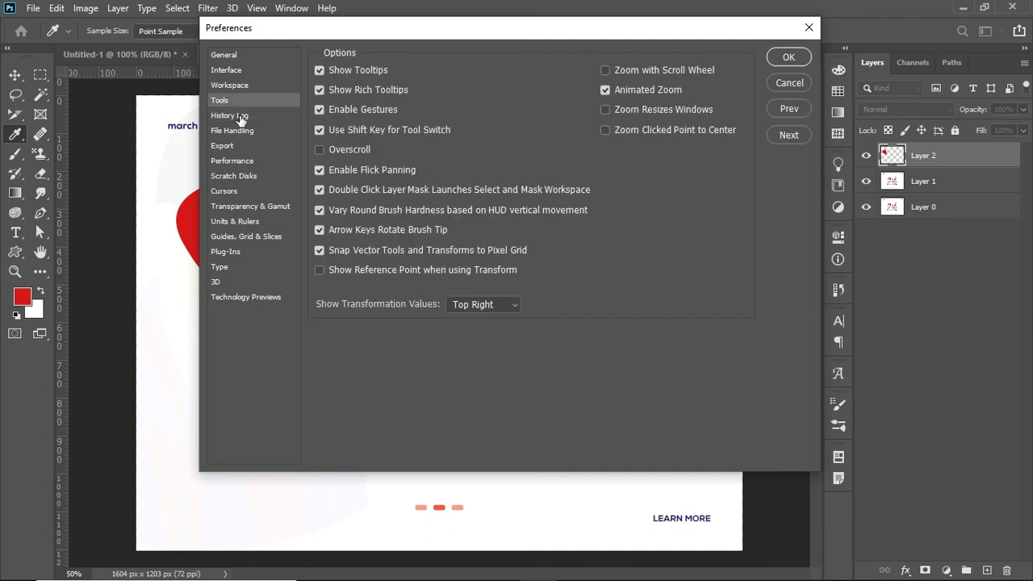
left_click(241, 118)
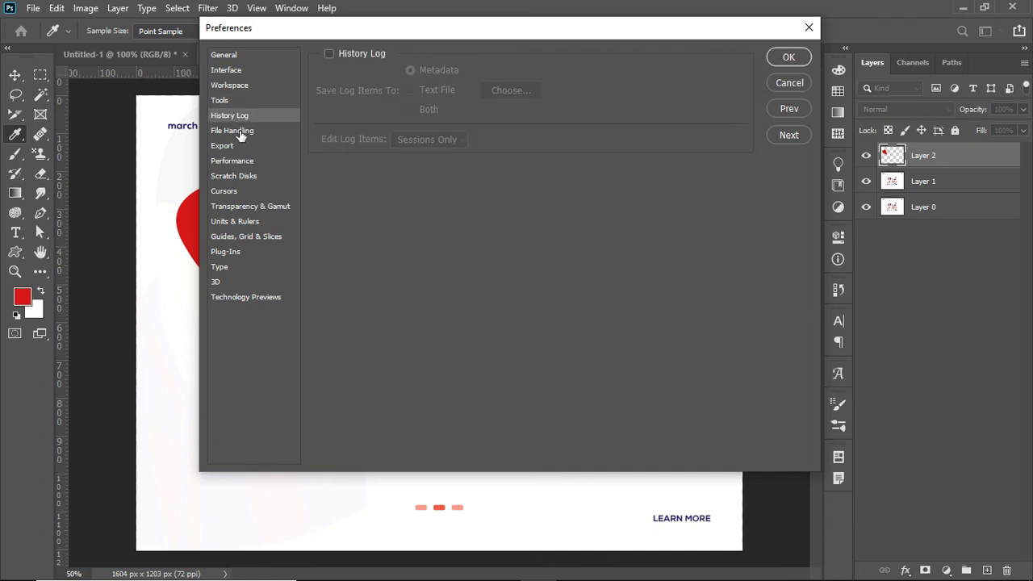
left_click(240, 132)
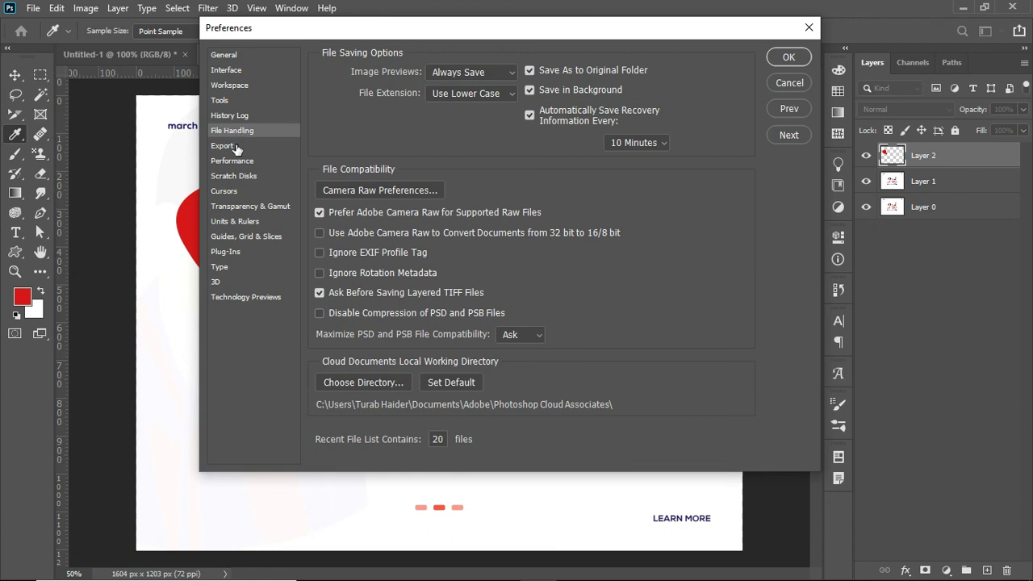
- Set the Quick Export format to JPG in the Export preferences, raise its quality, and apply the preferences
left_click(237, 146)
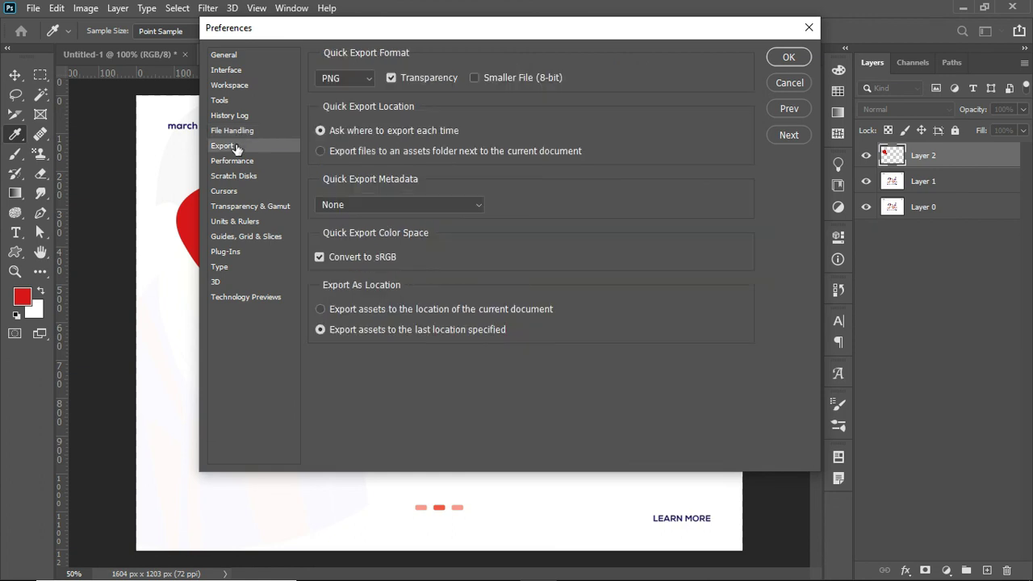
left_click(353, 80)
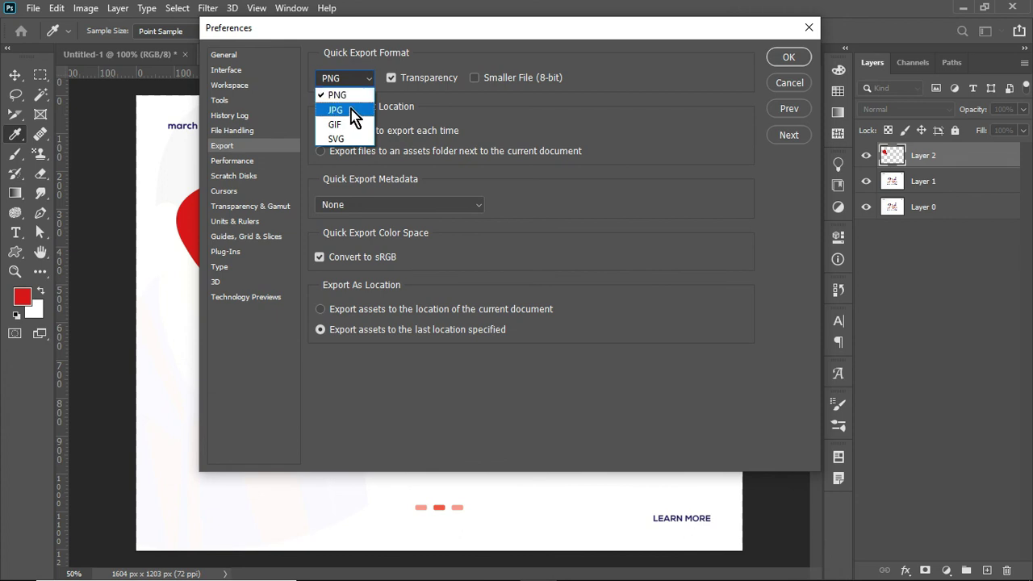
left_click(354, 115)
left_click(460, 79)
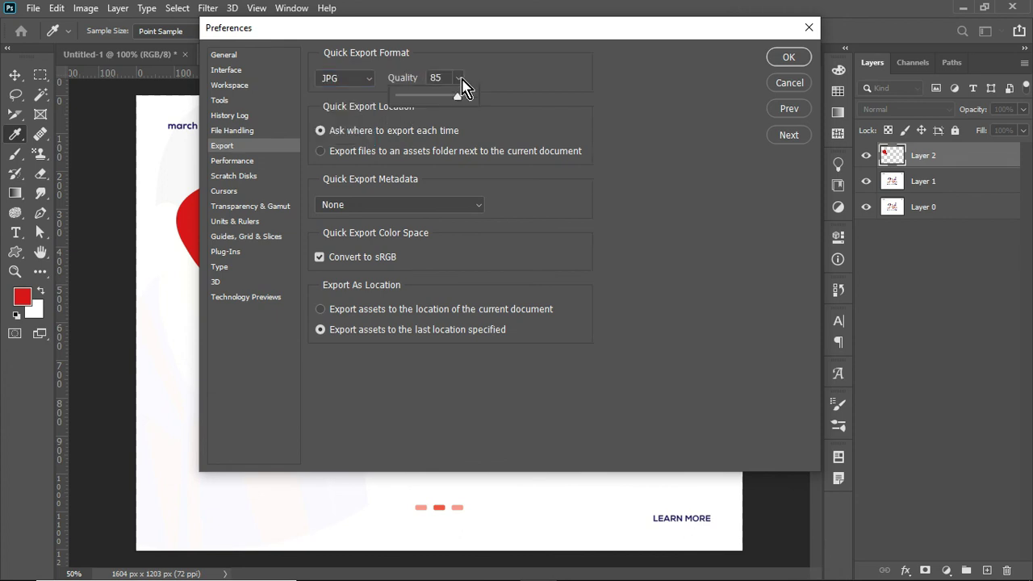
left_click_drag(463, 104, 525, 116)
left_click(785, 57)
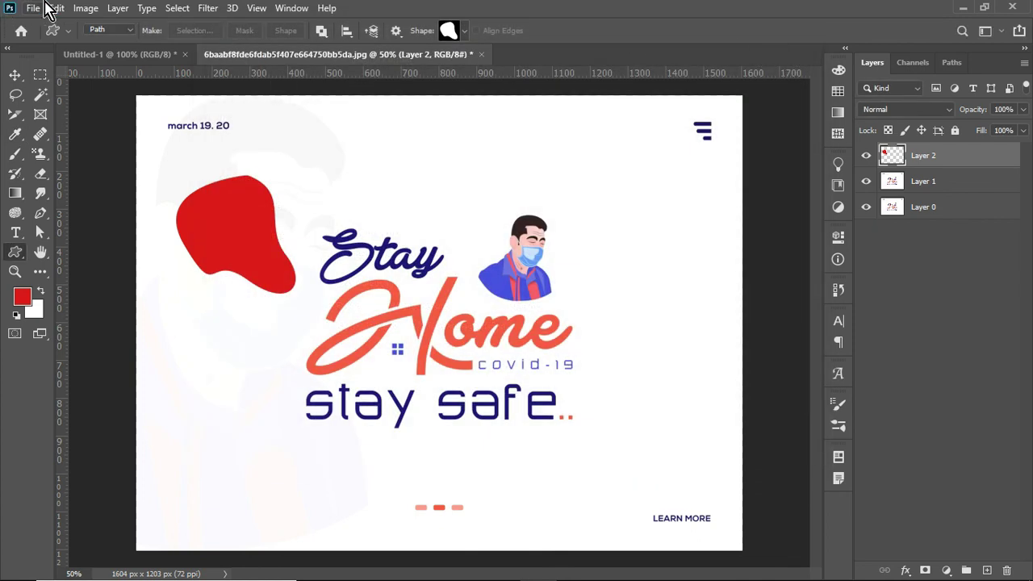
- Look over the remaining Edit commands
left_click(57, 8)
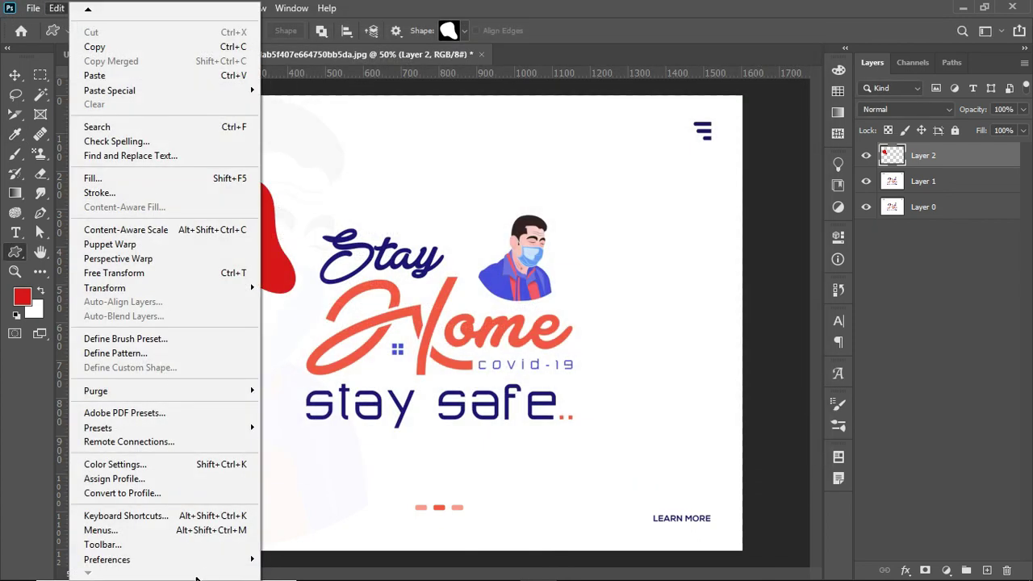